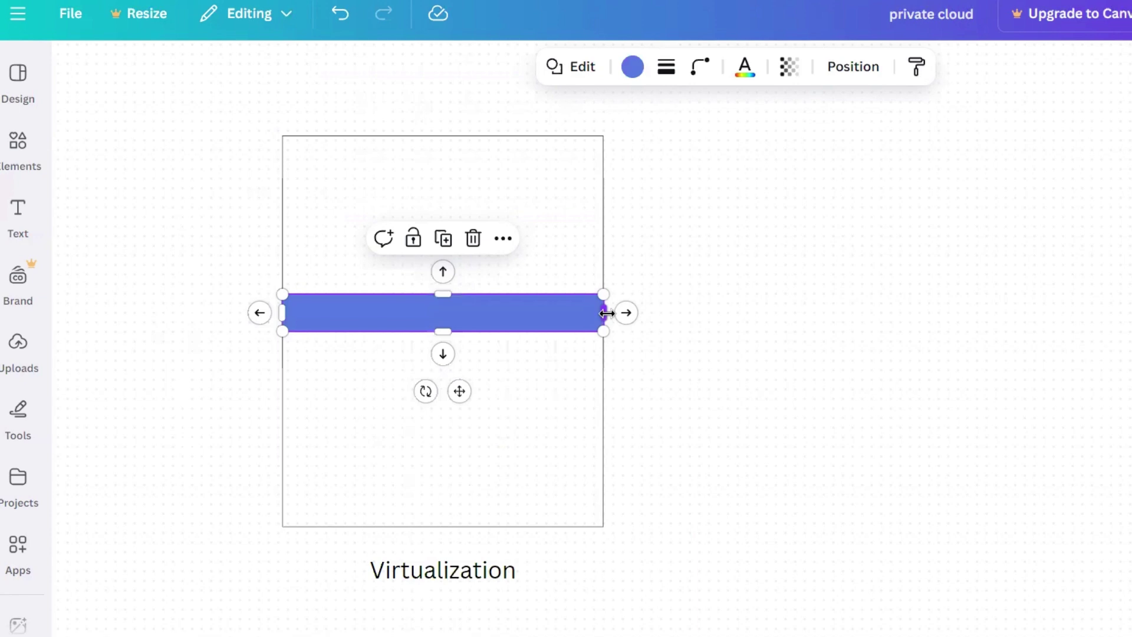
Deselect the full-width blue bar, then select the frame that surrounds it
click(651, 381)
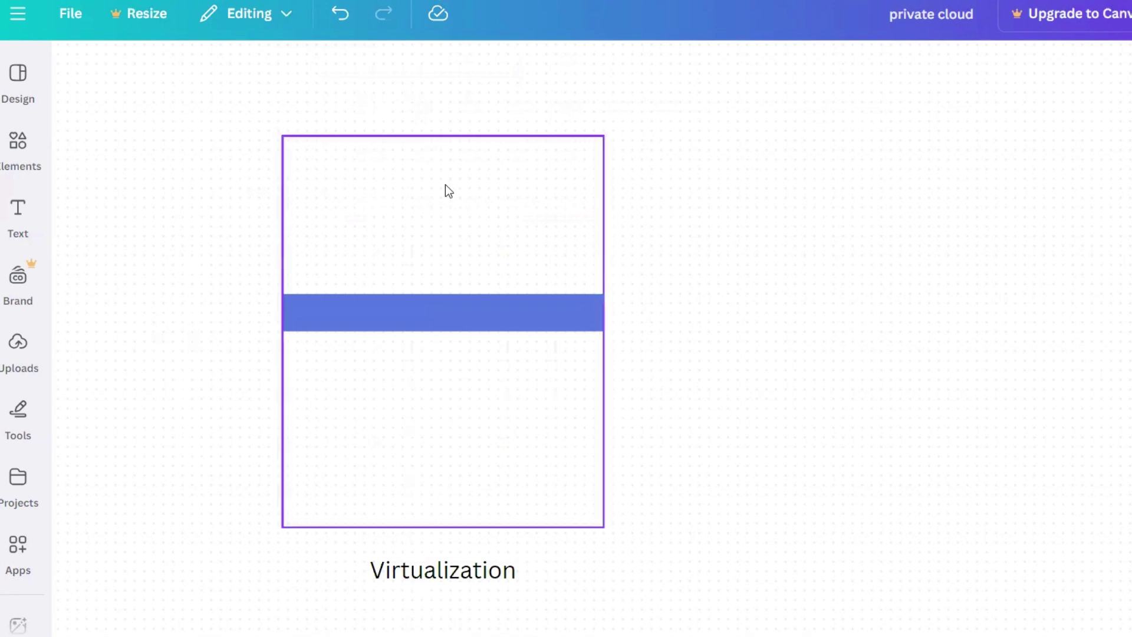
click(470, 211)
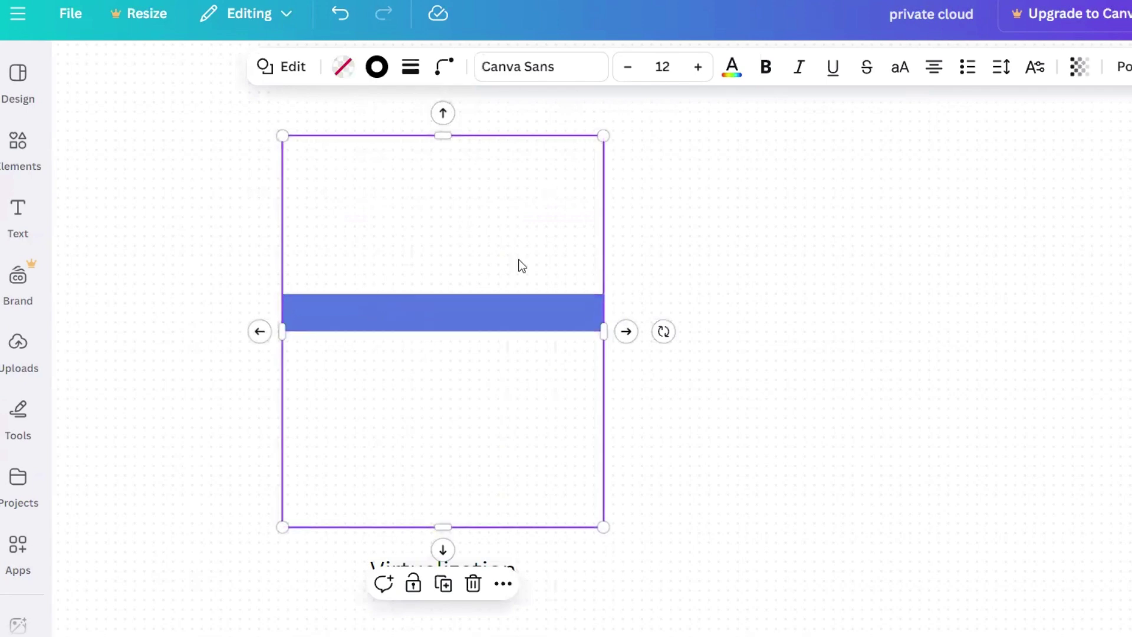
Duplicate the Virtualization caption and move the copy to the right of the frame
click(543, 555)
click(507, 575)
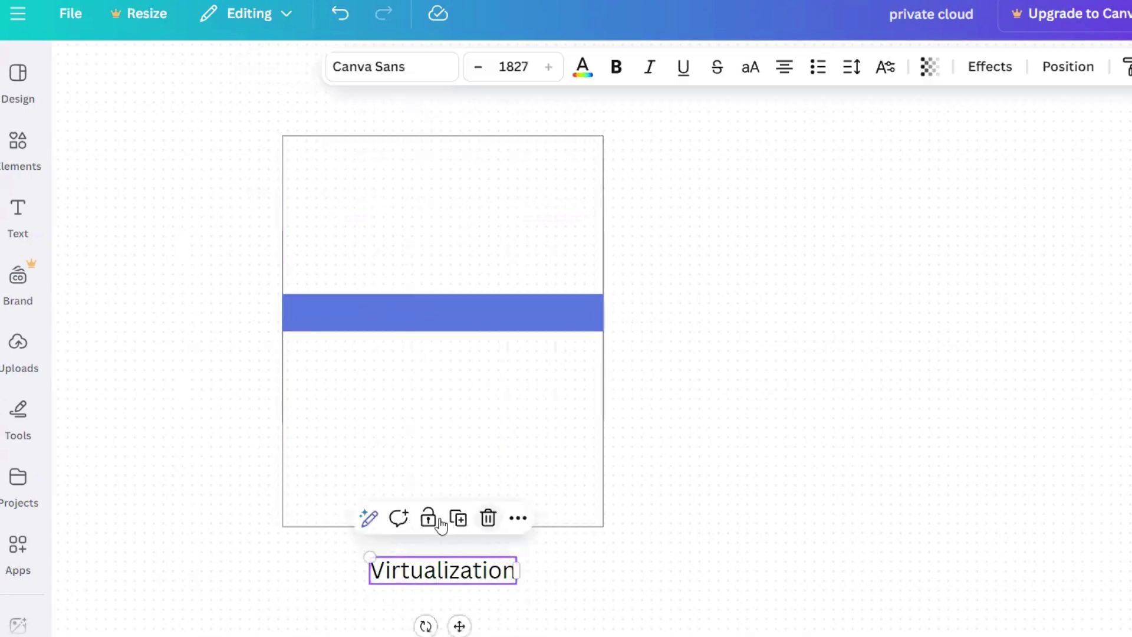
key(ctrl+d)
drag(465, 570, 745, 285)
Retype the copy as '1000CPU, 2000GB Ram' and shift it further right
double_click(745, 285)
text(1000CPU,)
click(794, 284)
key(Right)
key(Right)
key(Right)
key(Right)
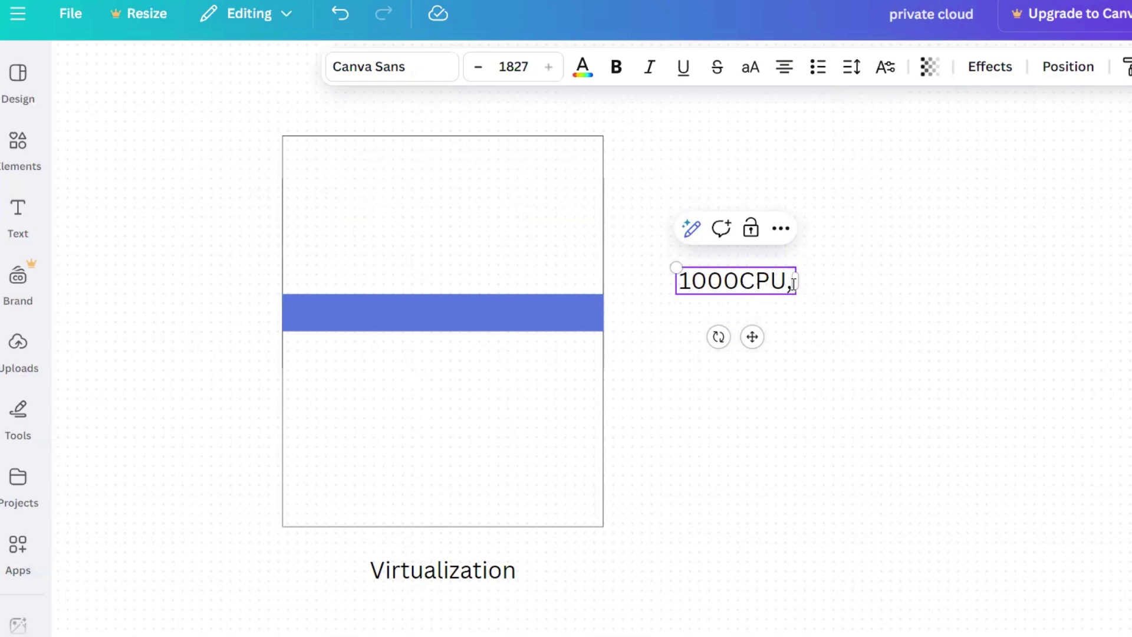
text(2000)
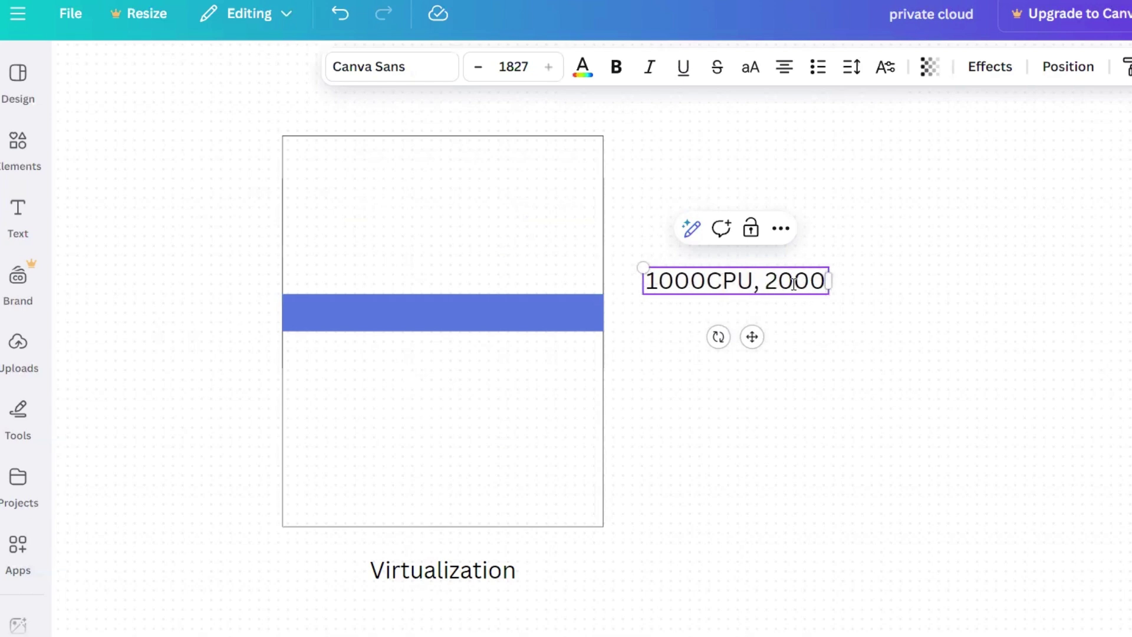
text(GB Ram)
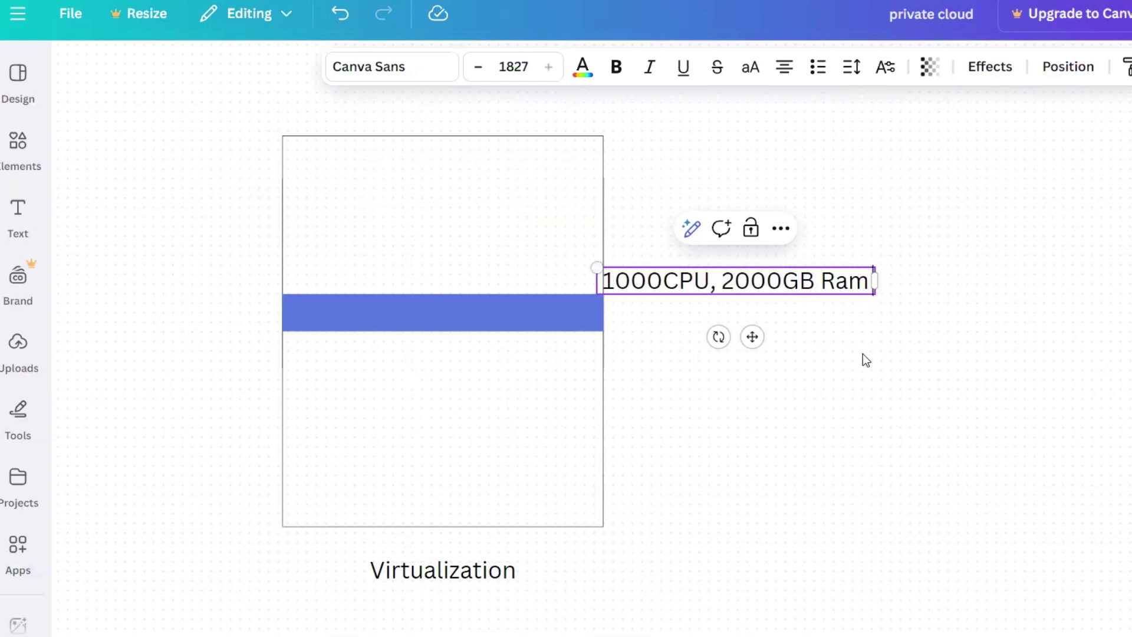
drag(751, 337, 814, 337)
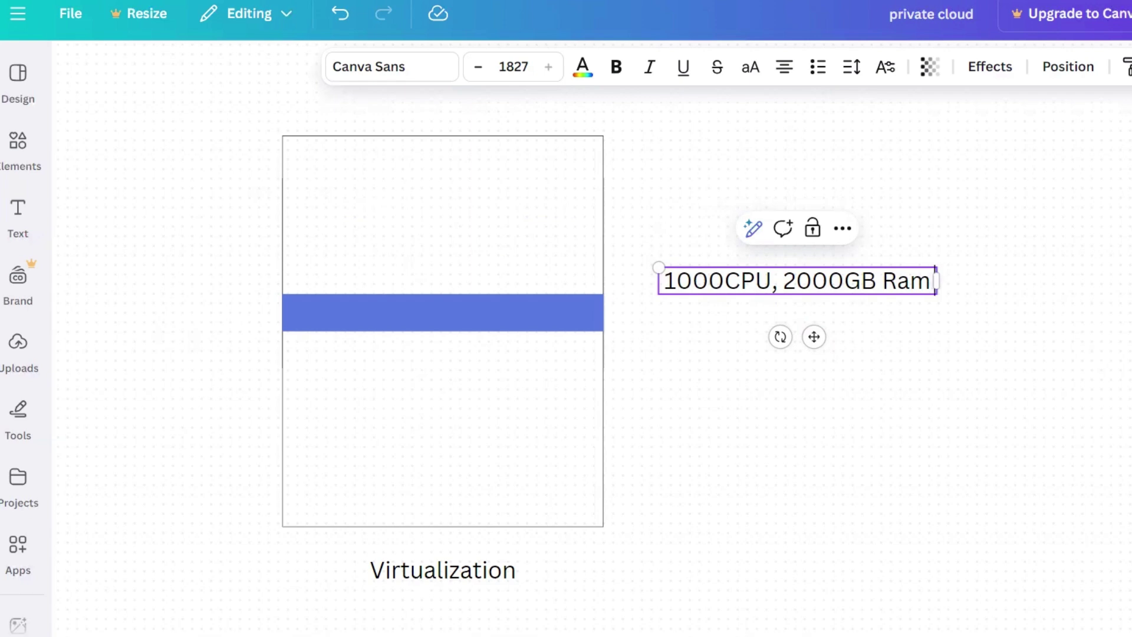
Place a copy of the Virtualization caption on the blue bar and retype it as 'Hyper Vision'
click(430, 570)
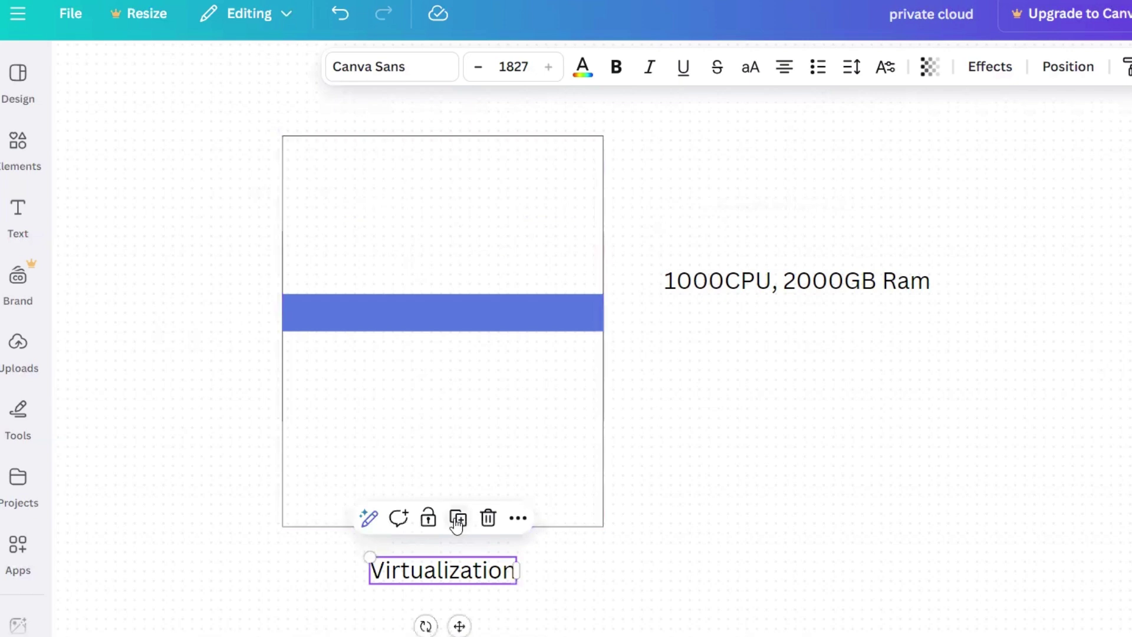
drag(464, 571, 463, 323)
double_click(461, 320)
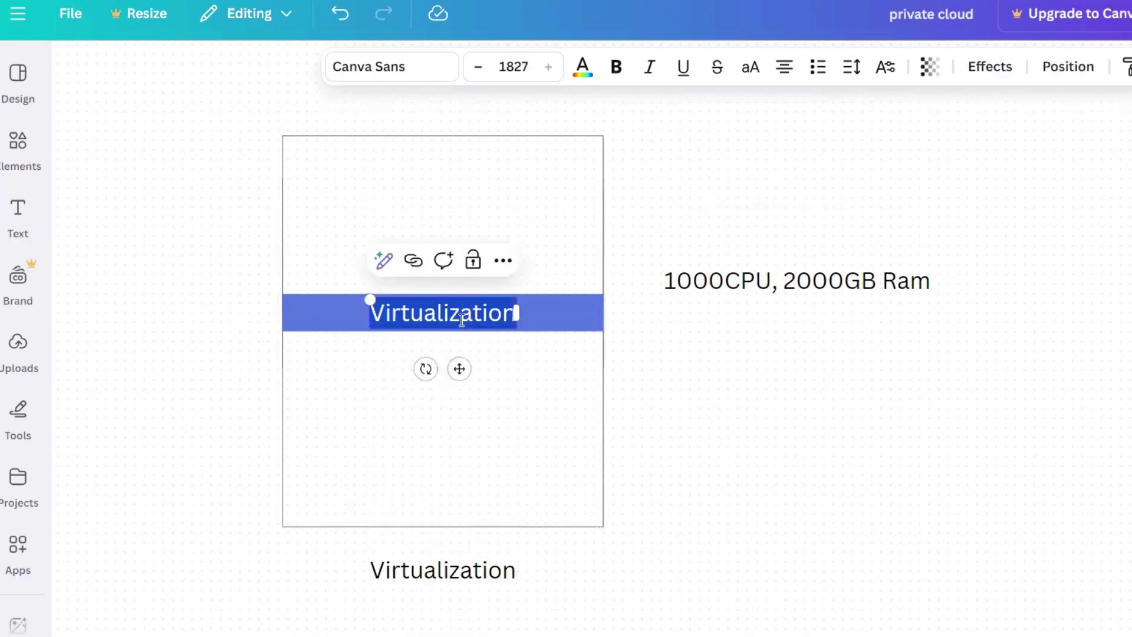
key(BackSpace)
text(Hyper)
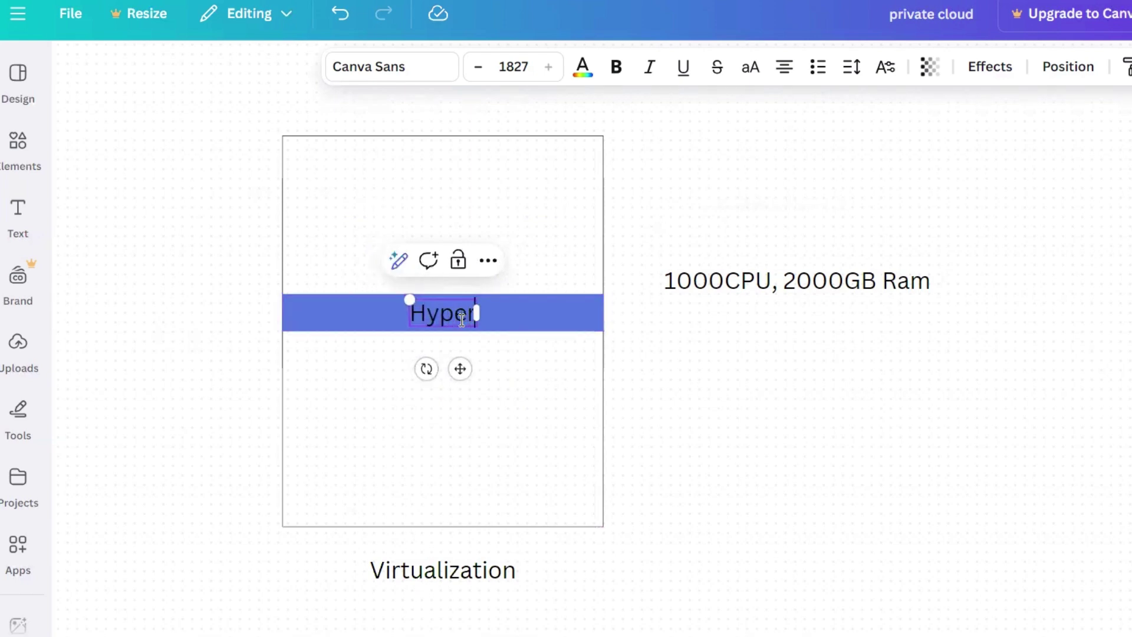
text( Vision)
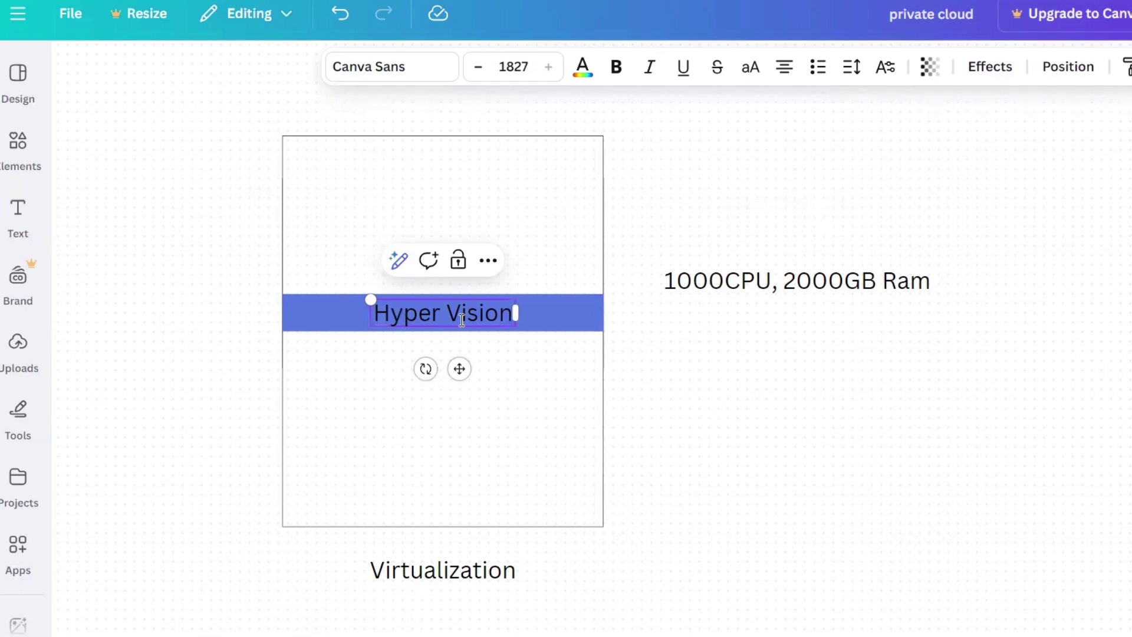
Copy the '1000CPU, 2000GB Ram' label below itself and retype the copy as 'Azure'
click(702, 284)
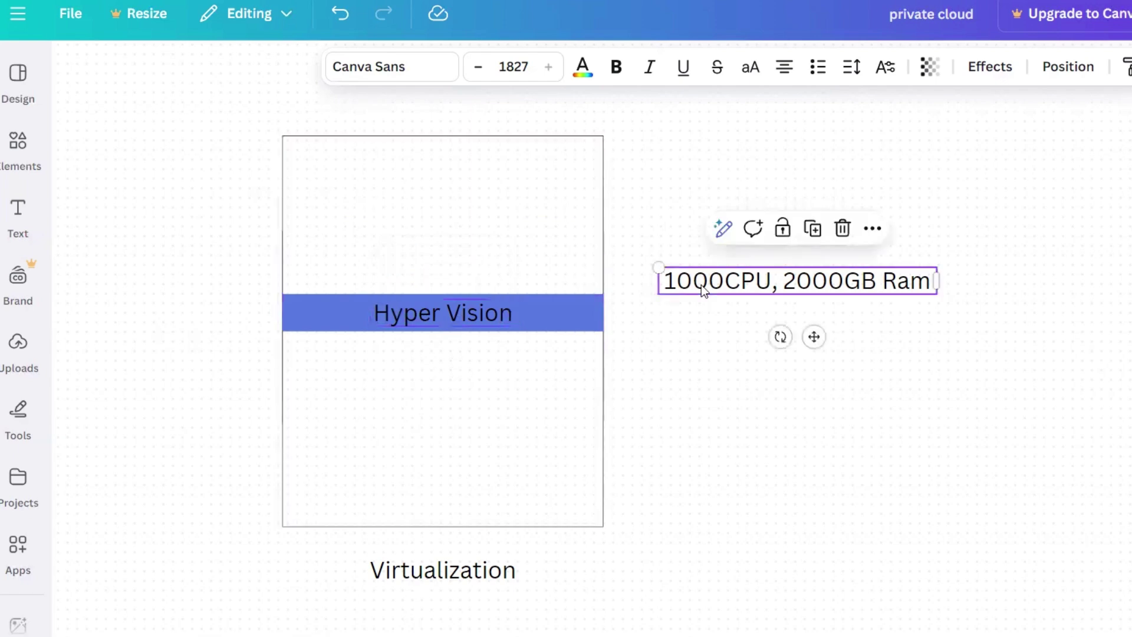
click(789, 284)
drag(789, 284, 793, 386)
double_click(793, 386)
text(Azure)
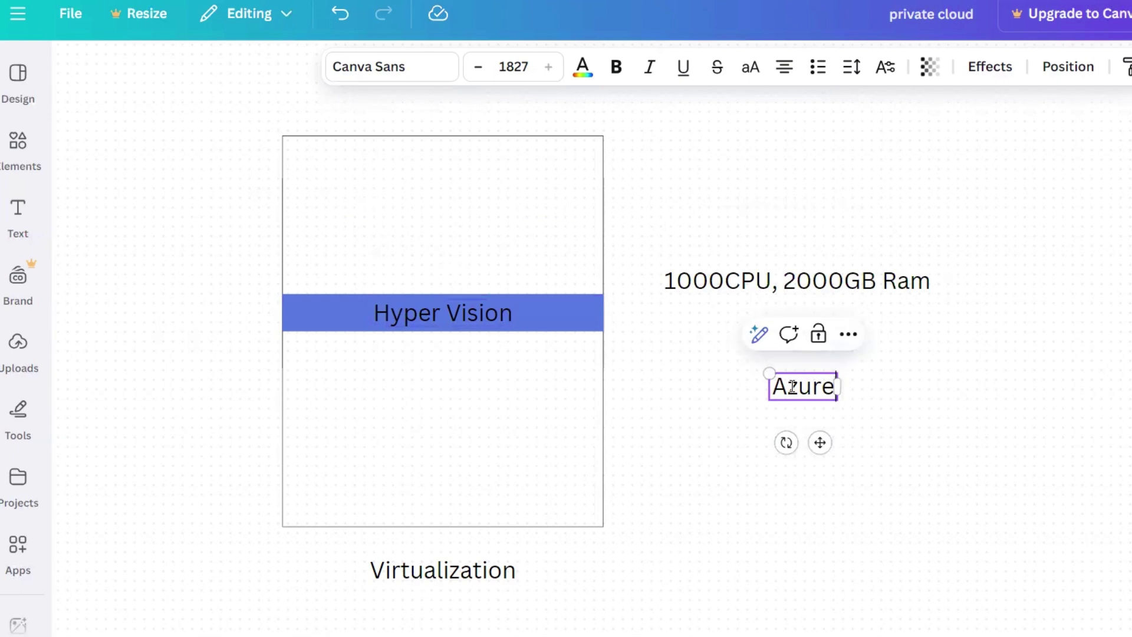
Duplicate the Azure label, line both up side by side, and rename the copy 'IBM'
click(1067, 451)
click(822, 390)
click(816, 334)
drag(1099, 384, 1012, 396)
drag(808, 388, 706, 400)
drag(999, 398, 897, 397)
double_click(895, 395)
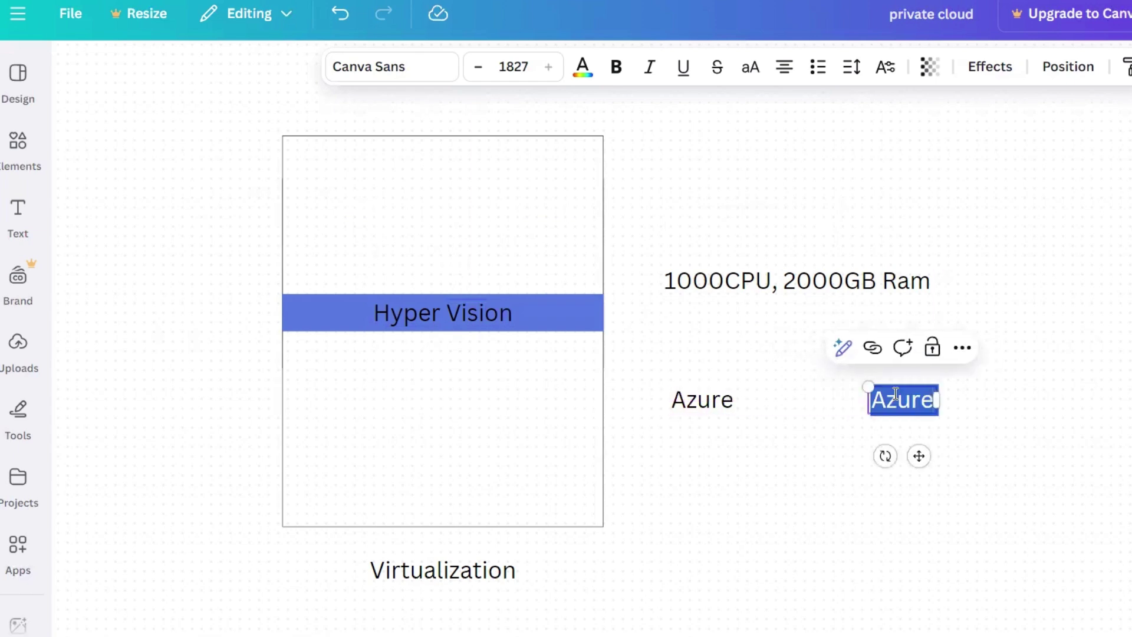
text(IBM)
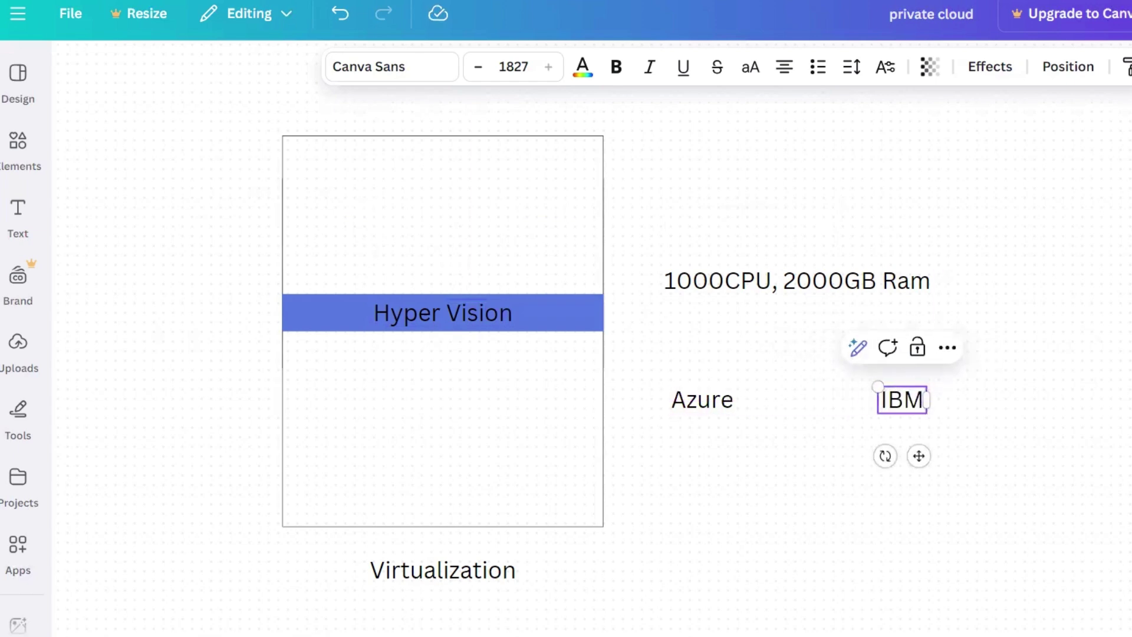
key(Escape)
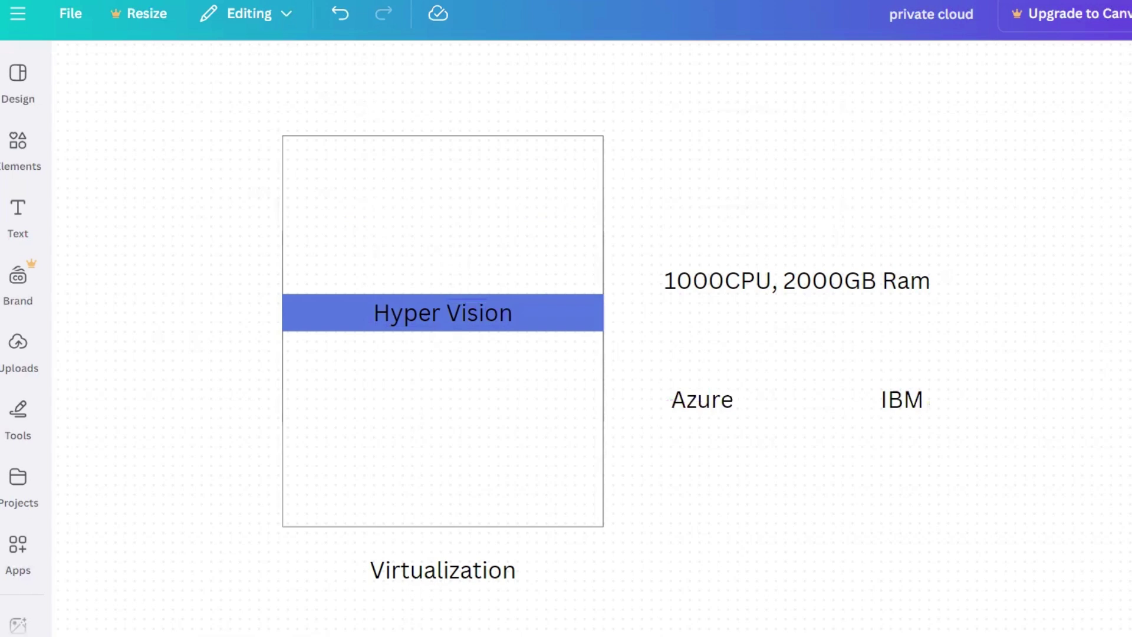
click(921, 401)
Copy the IBM label further right, retype it as 'Region', and nudge it into place
drag(906, 412, 1000, 381)
click(1001, 381)
text(Region)
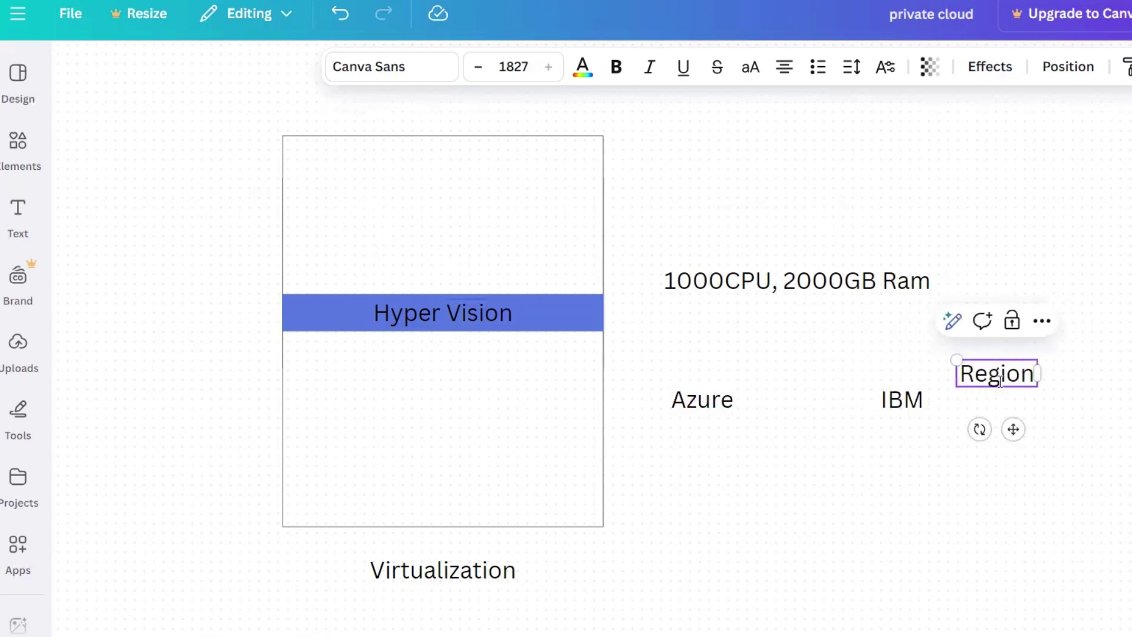
click(1066, 391)
drag(1035, 374, 1024, 402)
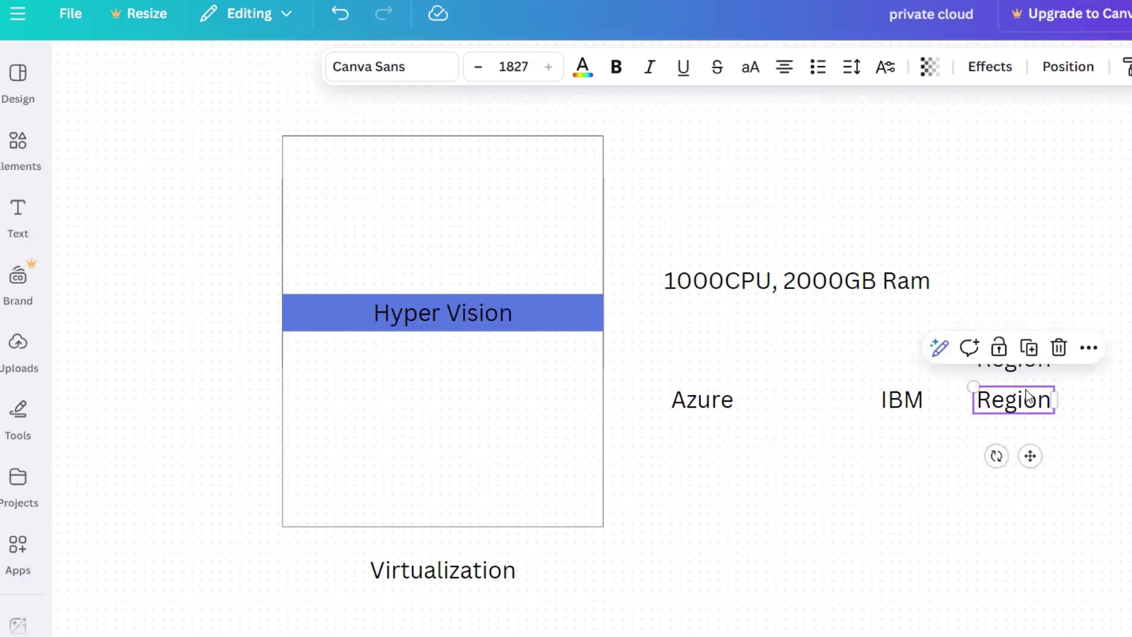
Retype the lower Region copy as 'Zone 1', then go to the Azure virtual machines list
triple_click(1026, 396)
text(Zone)
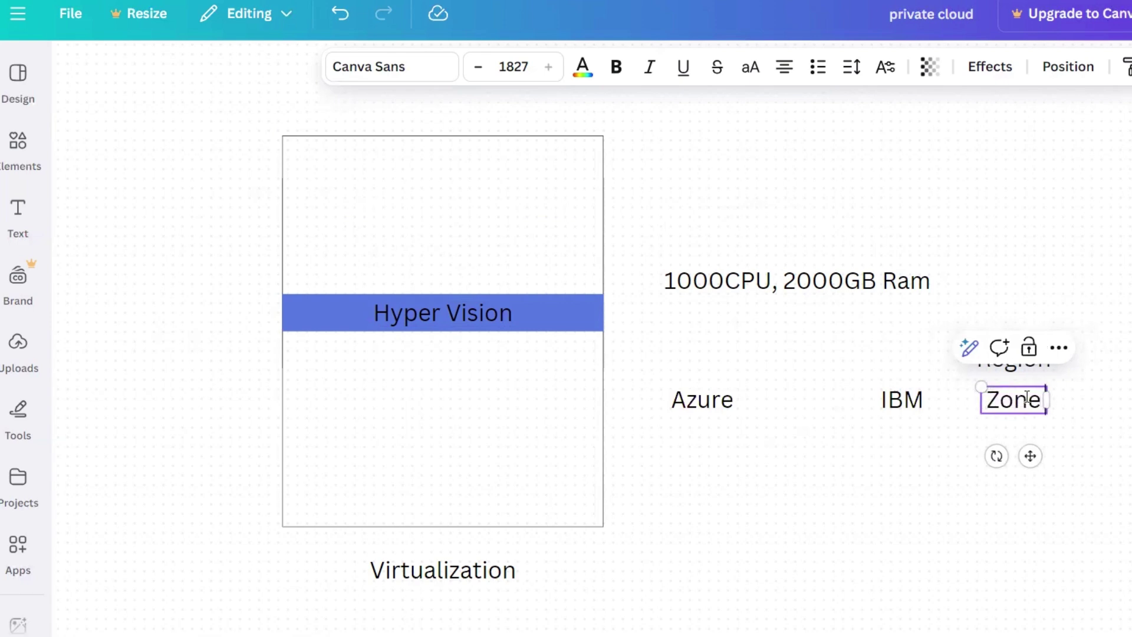
text( 1)
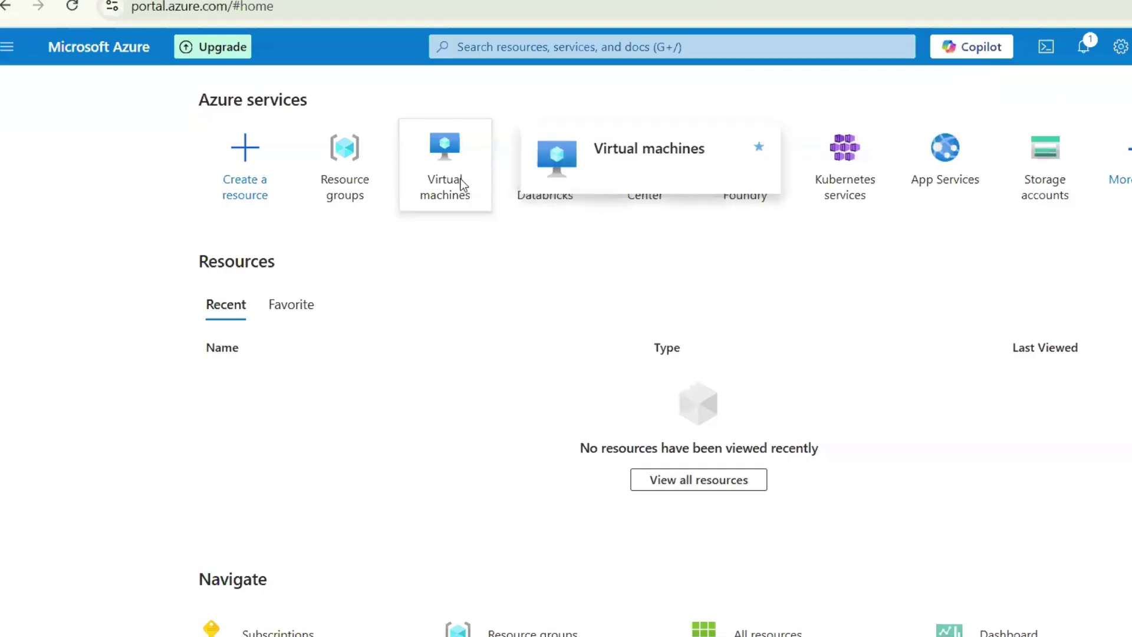
click(463, 184)
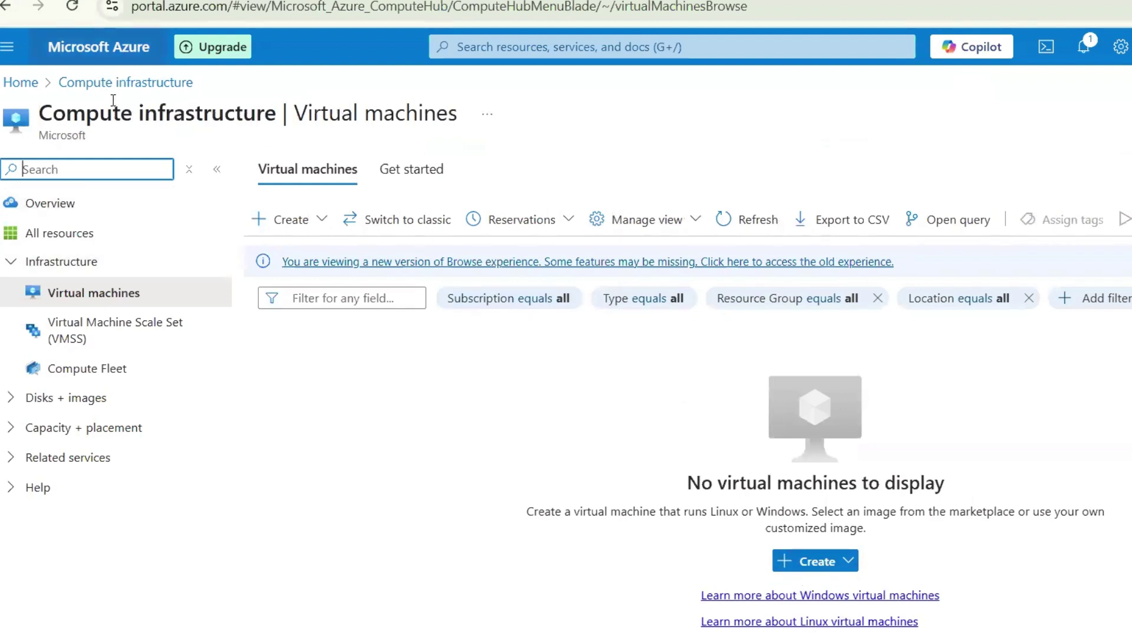
From the portal home, go to Virtual machines and choose Create > Virtual machine
click(18, 82)
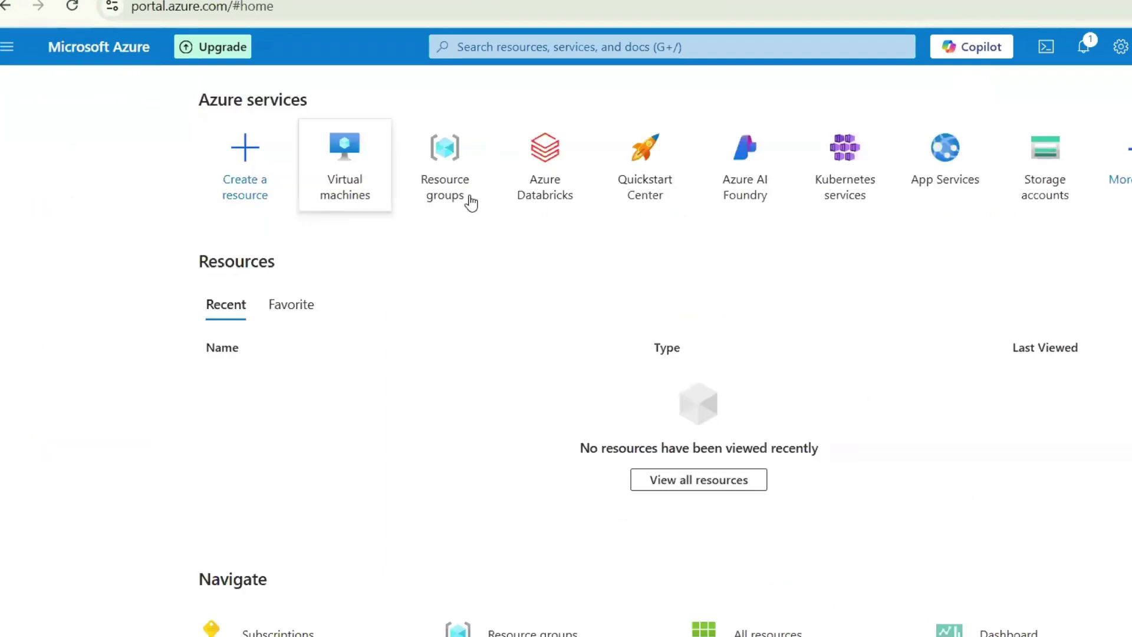
click(506, 51)
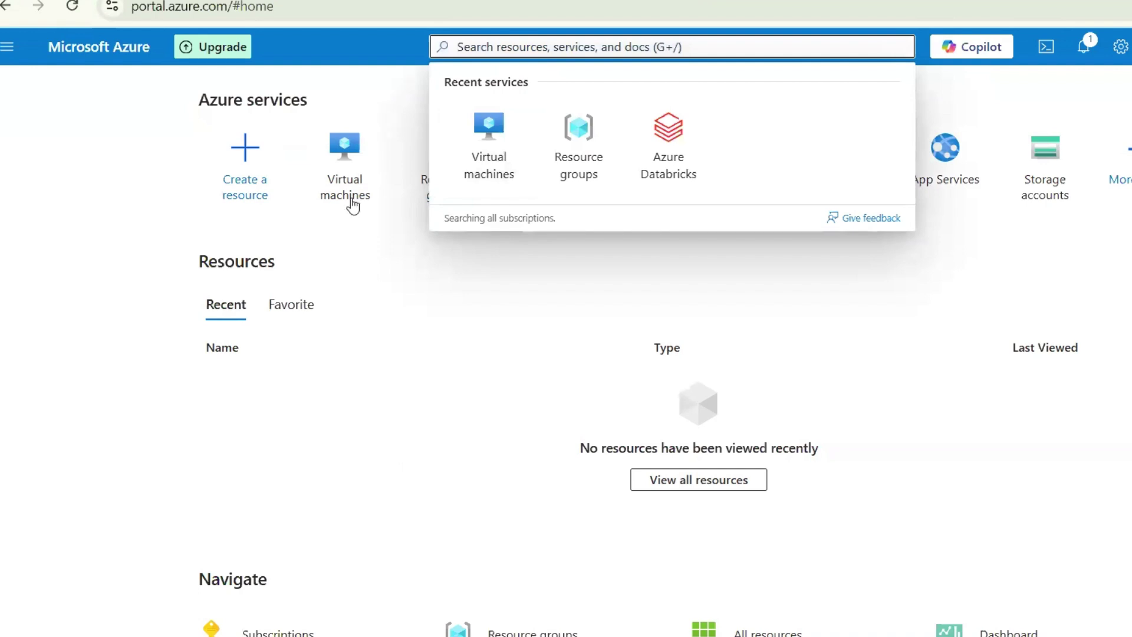
click(318, 175)
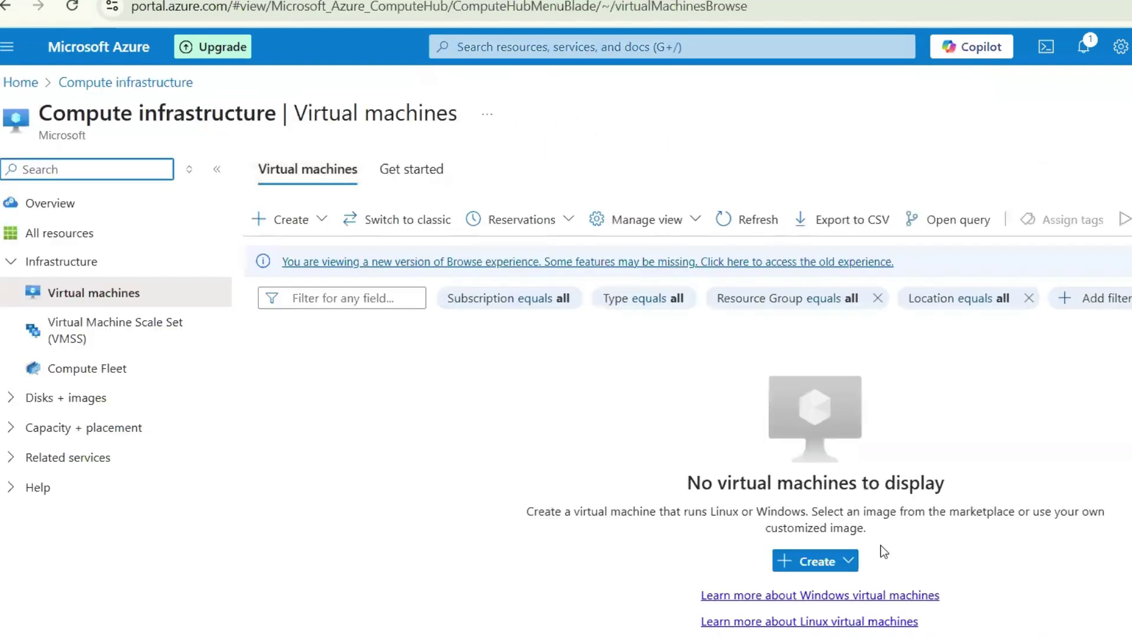
click(823, 563)
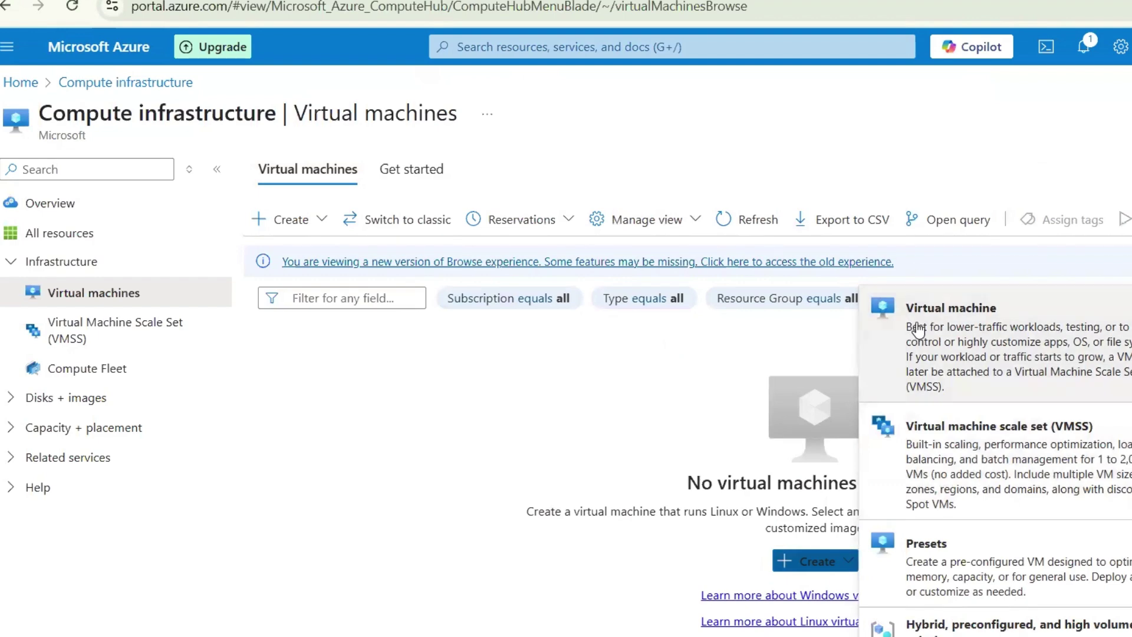
click(891, 359)
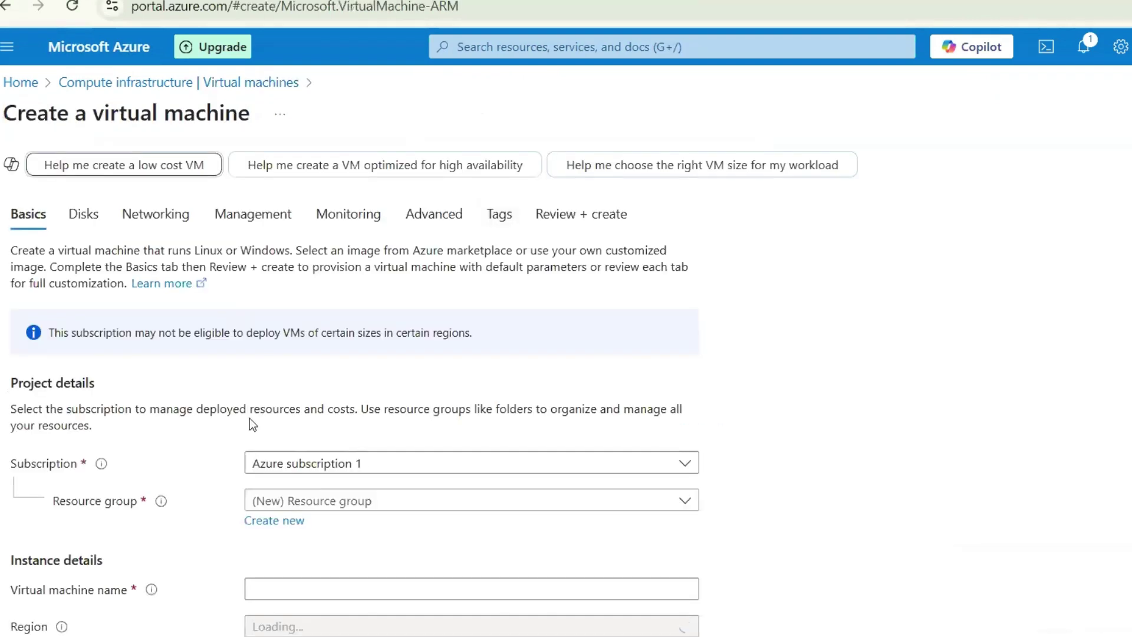
scroll(250, 367, down, 3)
click(359, 276)
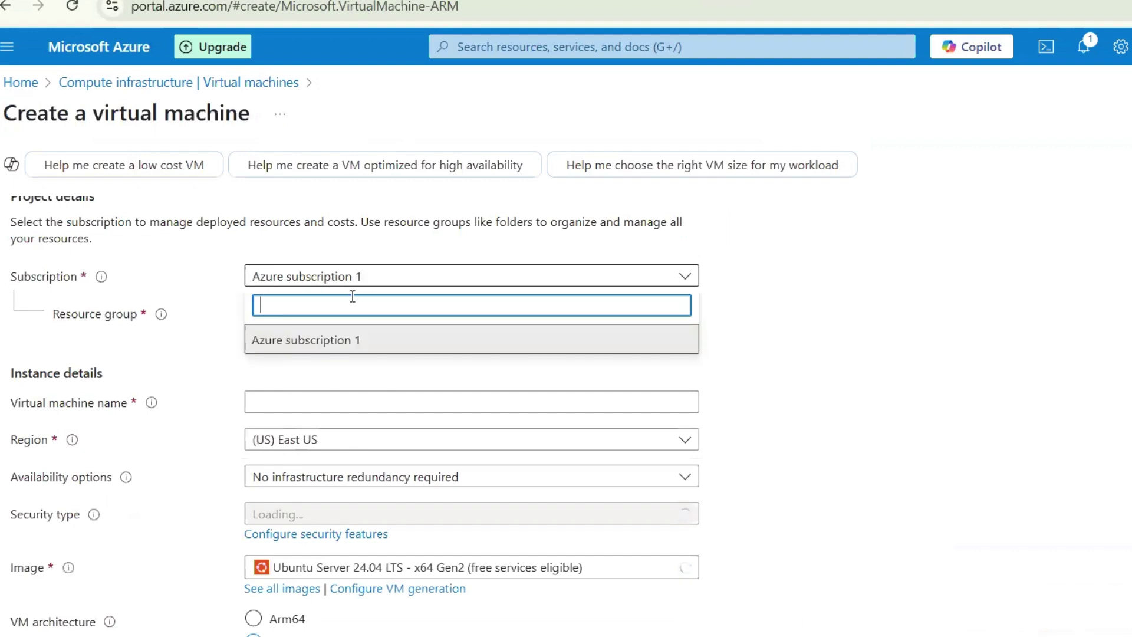
text(Fre)
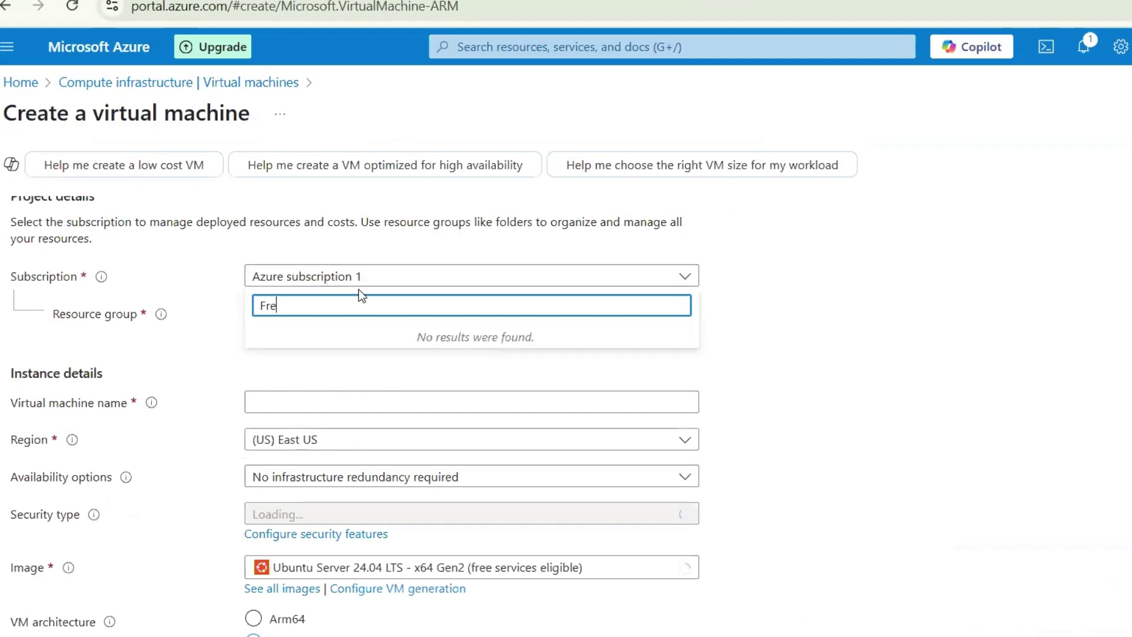
text(e Tier)
click(737, 284)
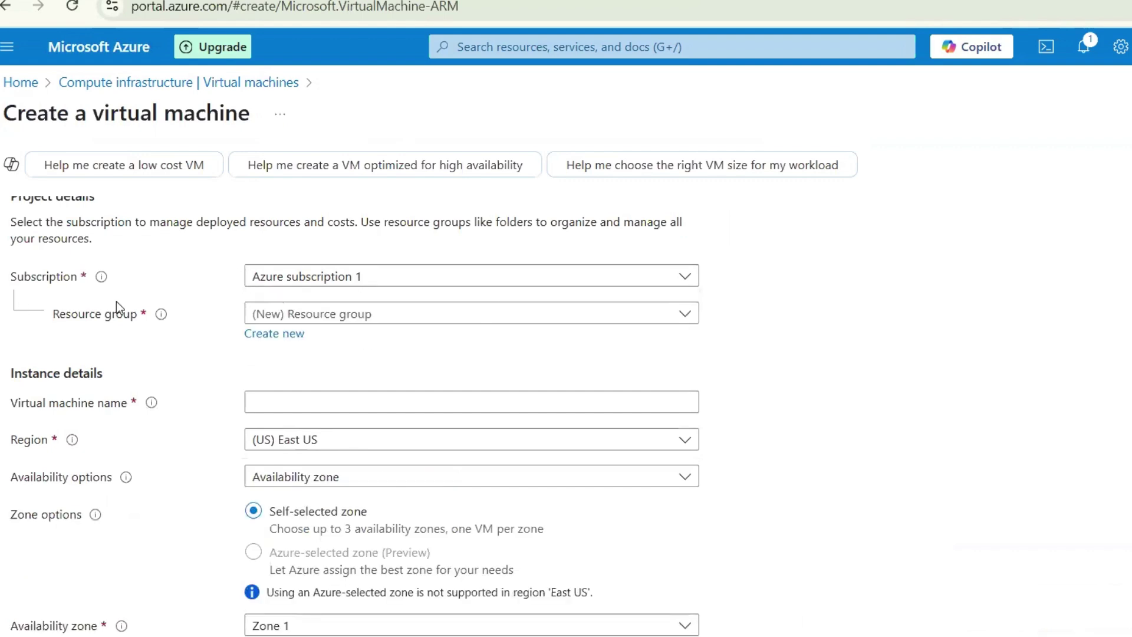
scroll(240, 386, up, 2)
scroll(580, 310, up, 2)
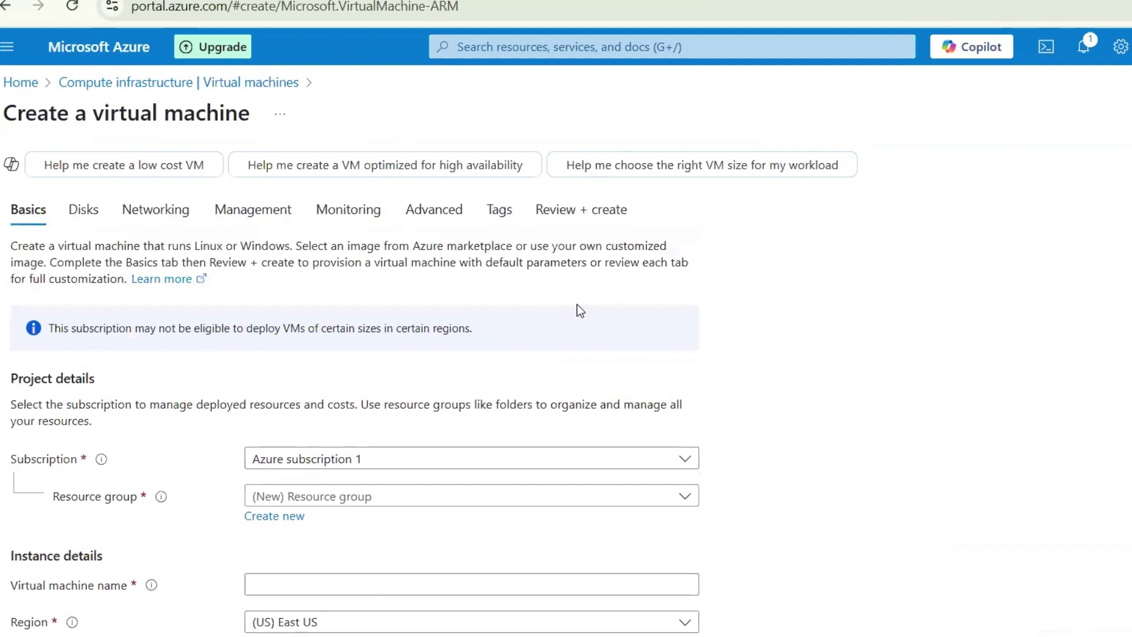
scroll(593, 371, down, 3)
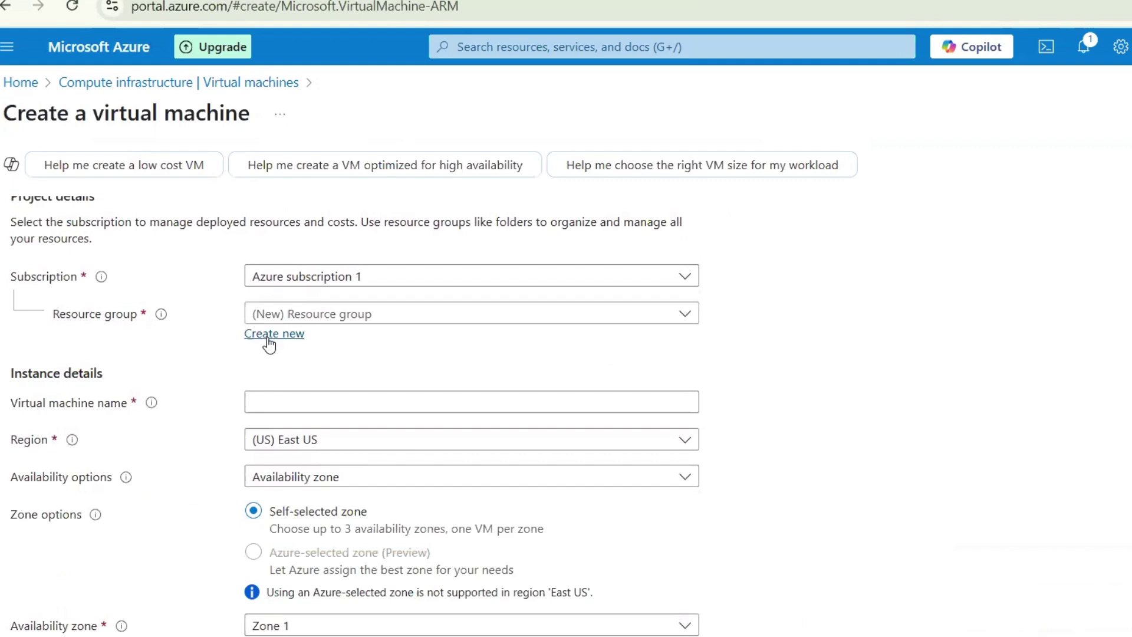
Create a new resource group named 'cseittutorials' and assign it to the VM
click(269, 340)
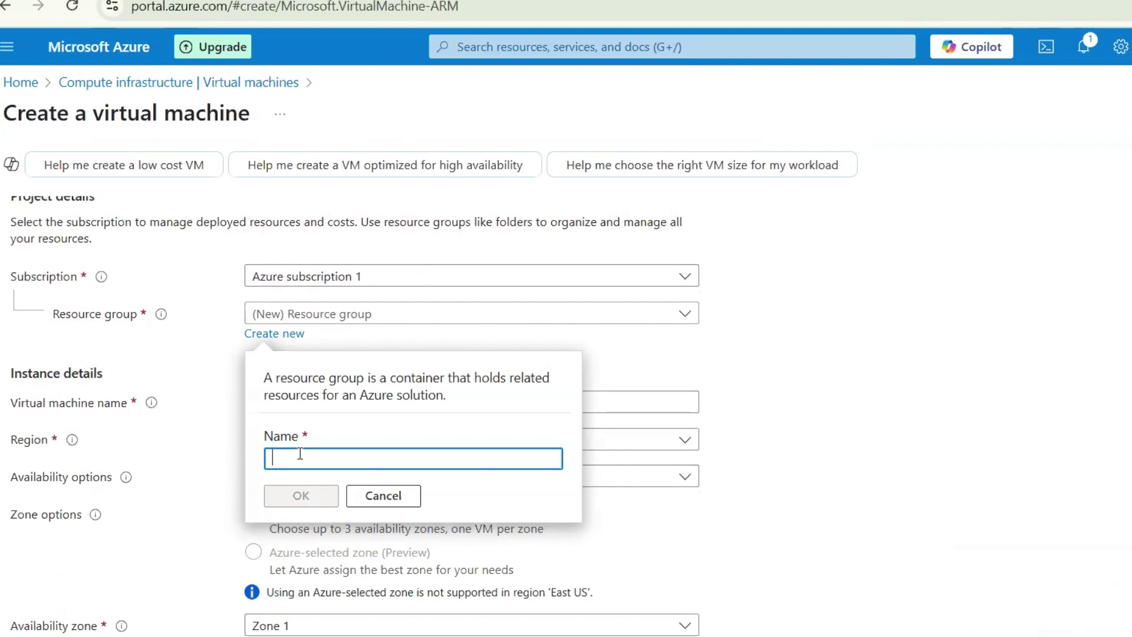
text(t)
key(BackSpace)
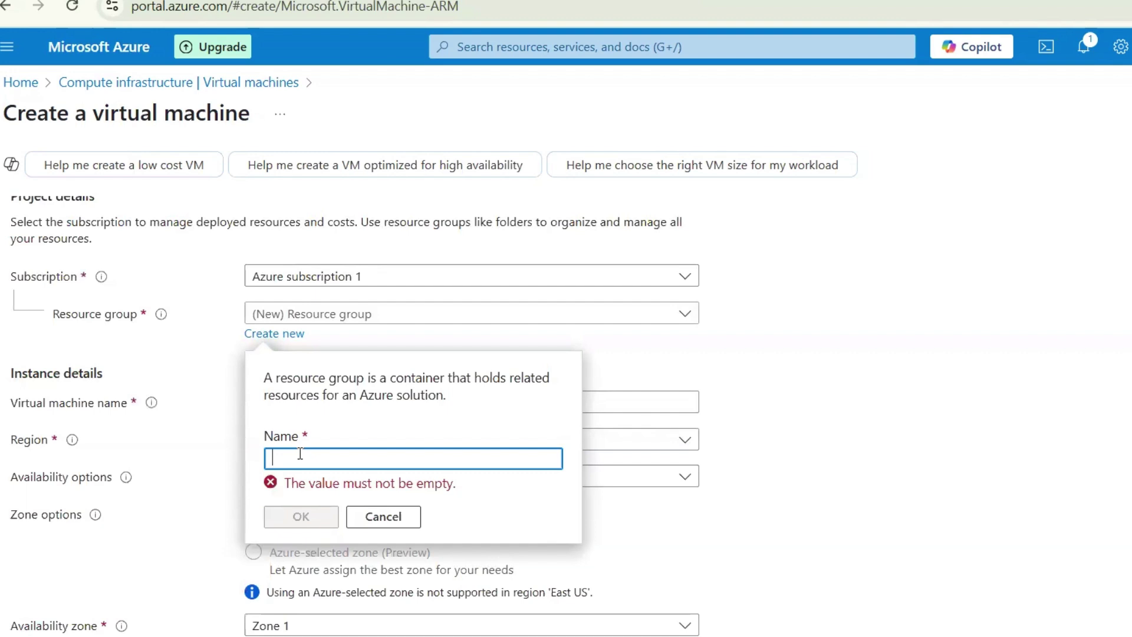
text(cseittuto)
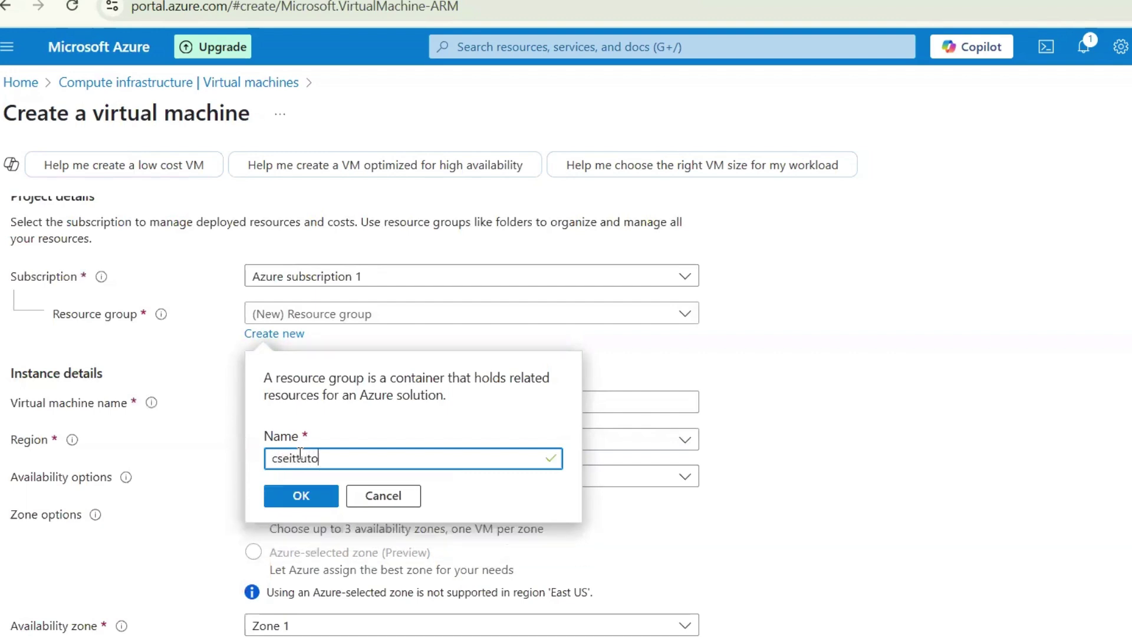
text(rials)
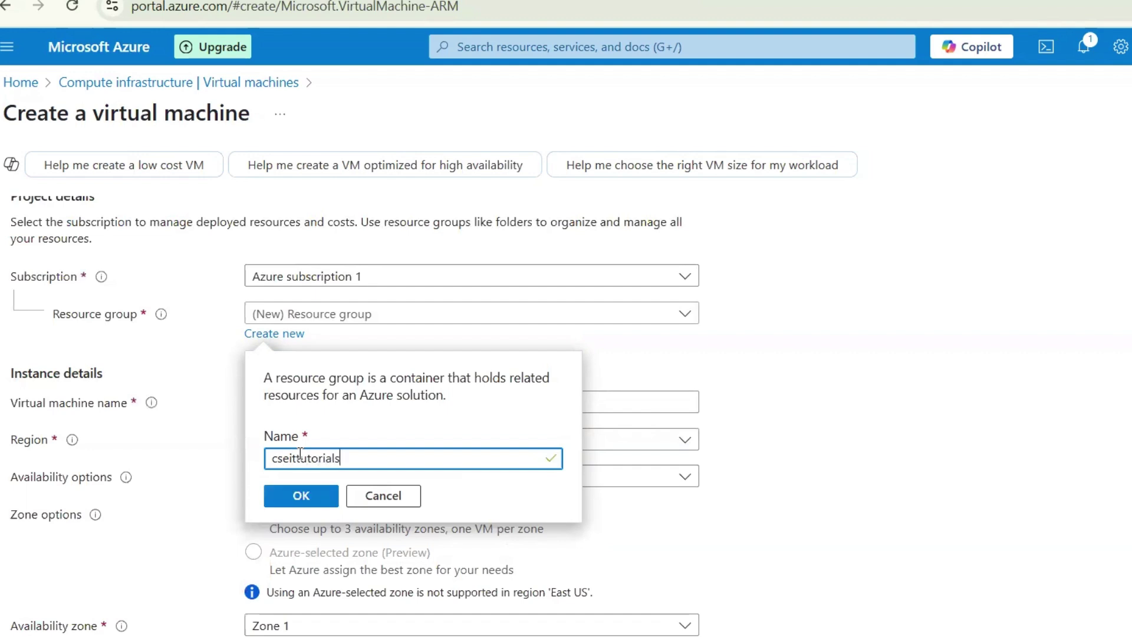
click(297, 496)
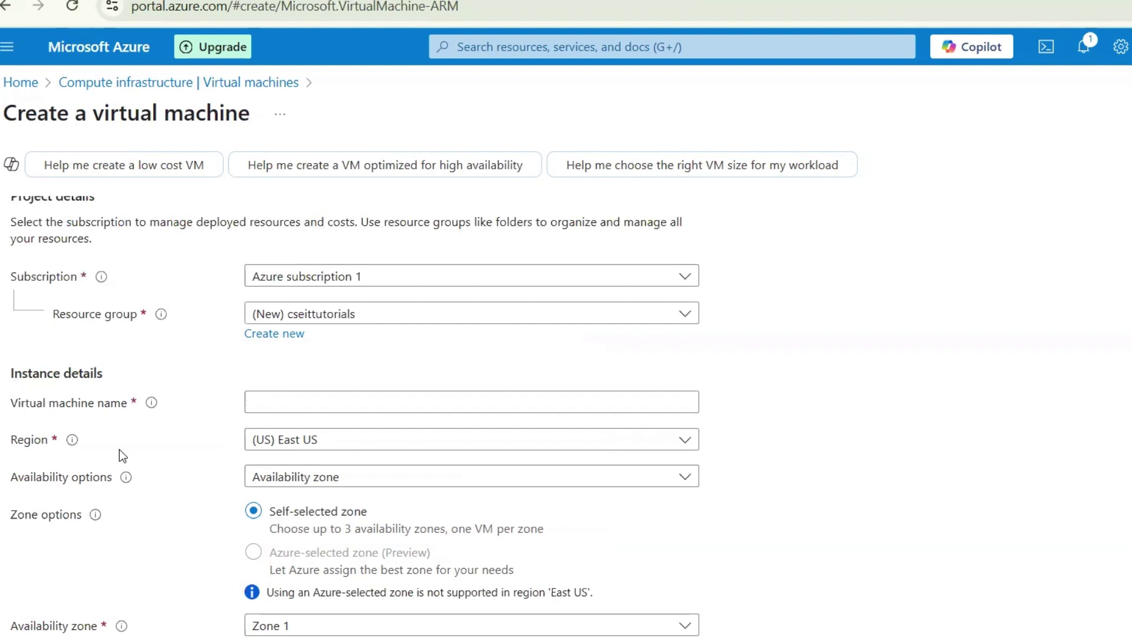
scroll(121, 454, down, 2)
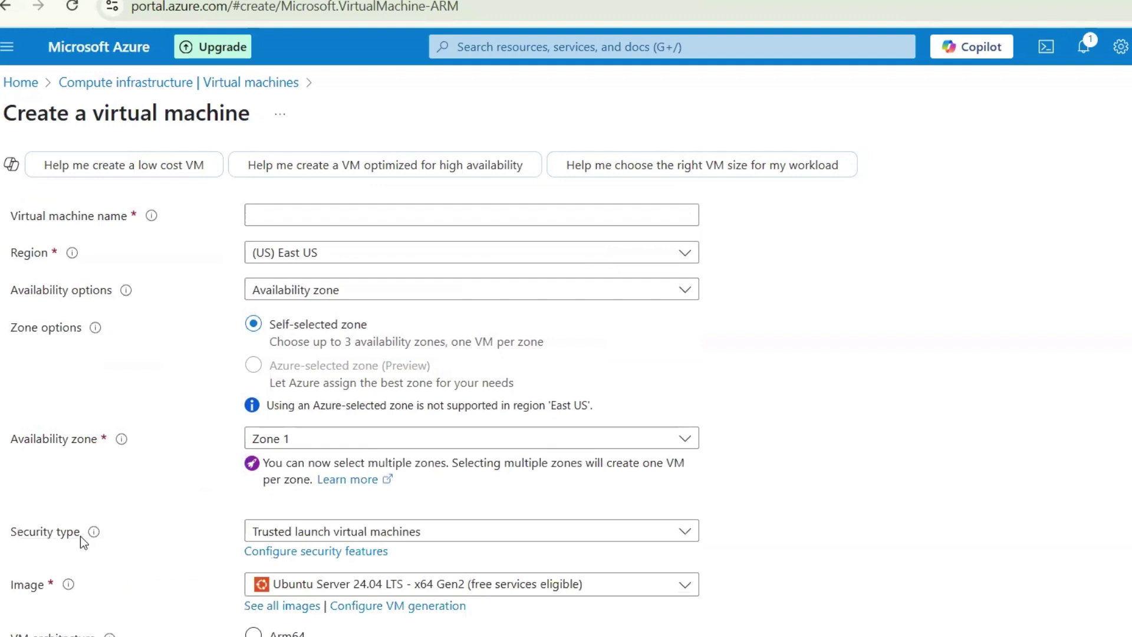
scroll(125, 505, up, 4)
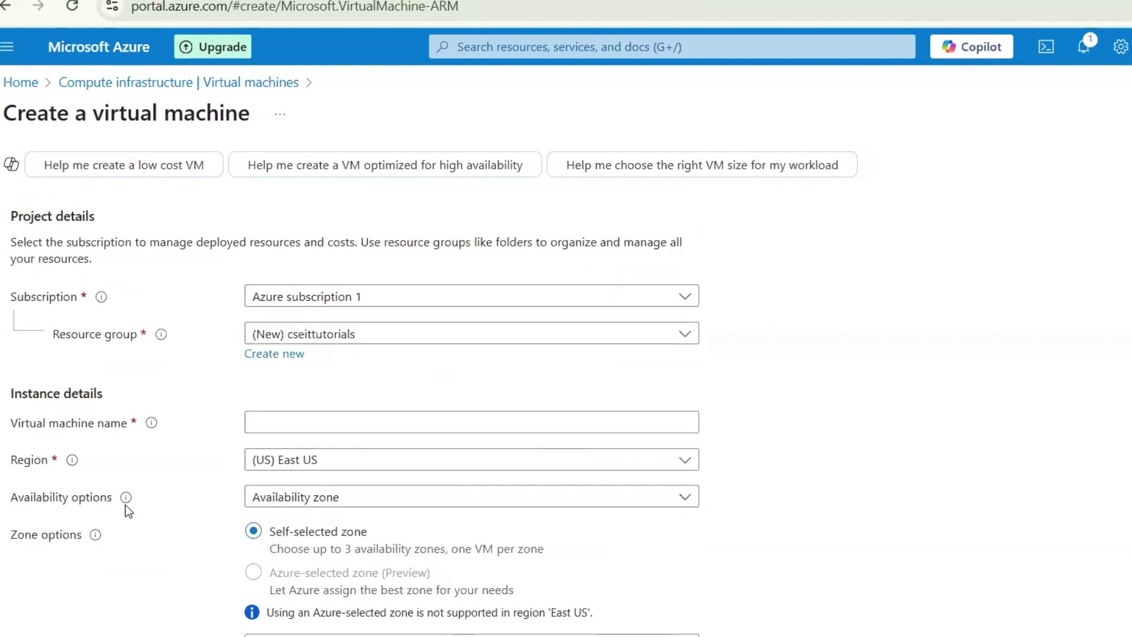
scroll(125, 504, up, 1)
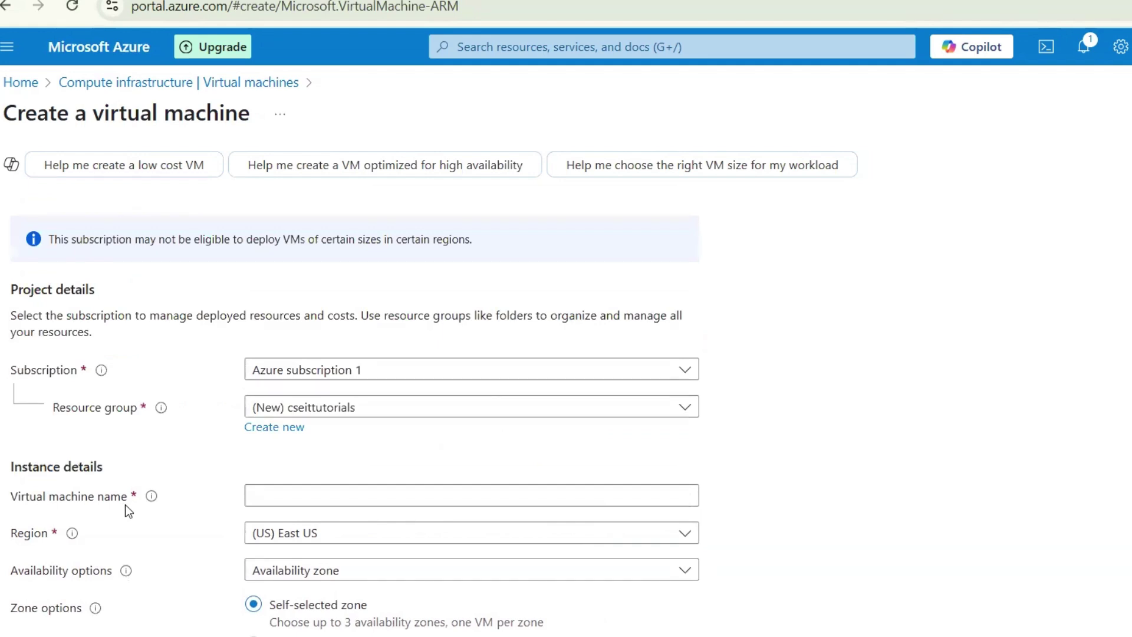
scroll(125, 505, down, 4)
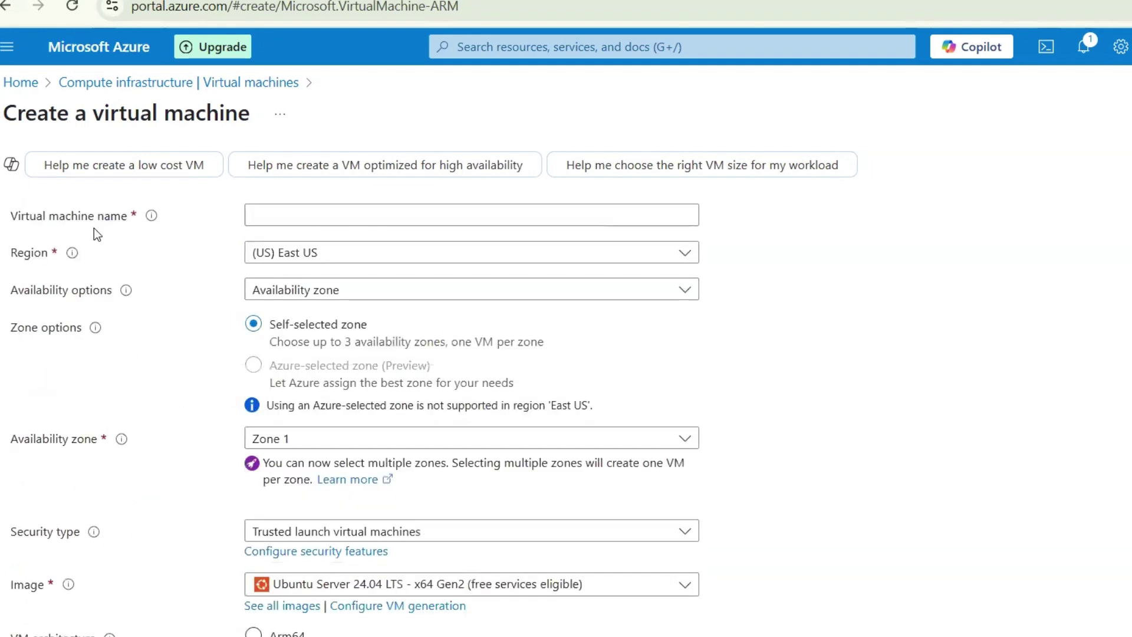
scroll(87, 521, down, 4)
scroll(86, 522, up, 4)
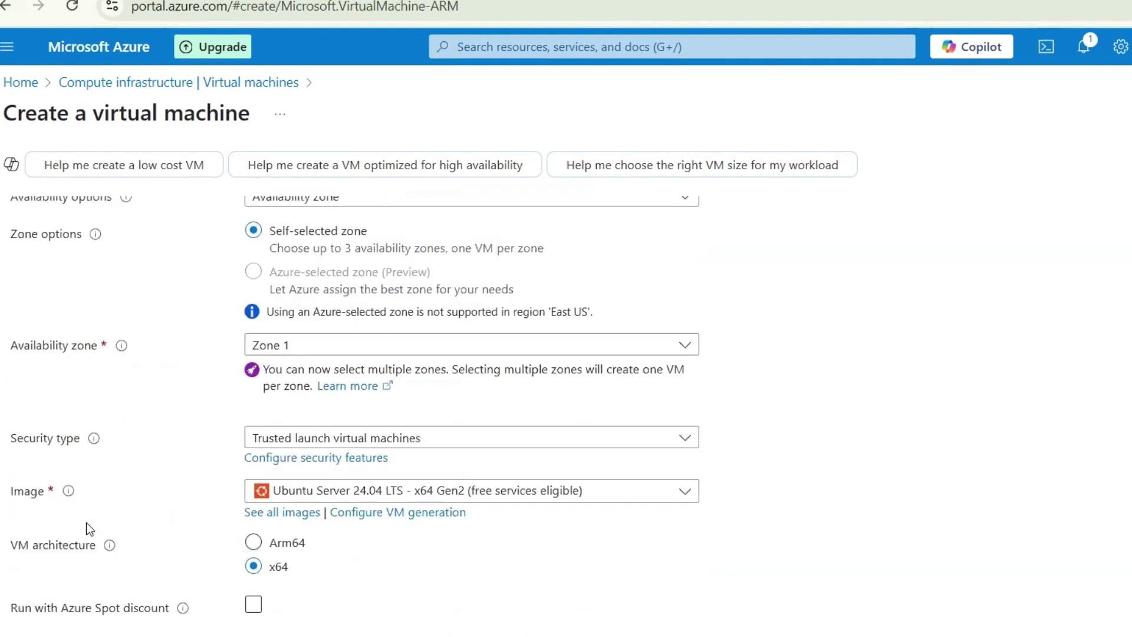
scroll(144, 397, up, 1)
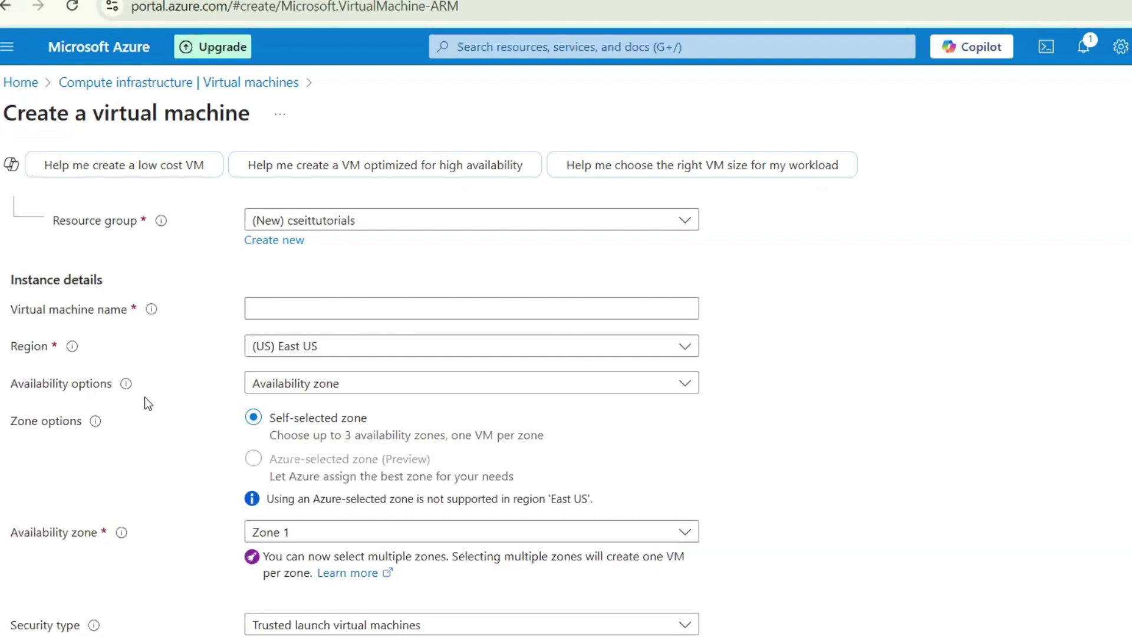
scroll(157, 372, up, 2)
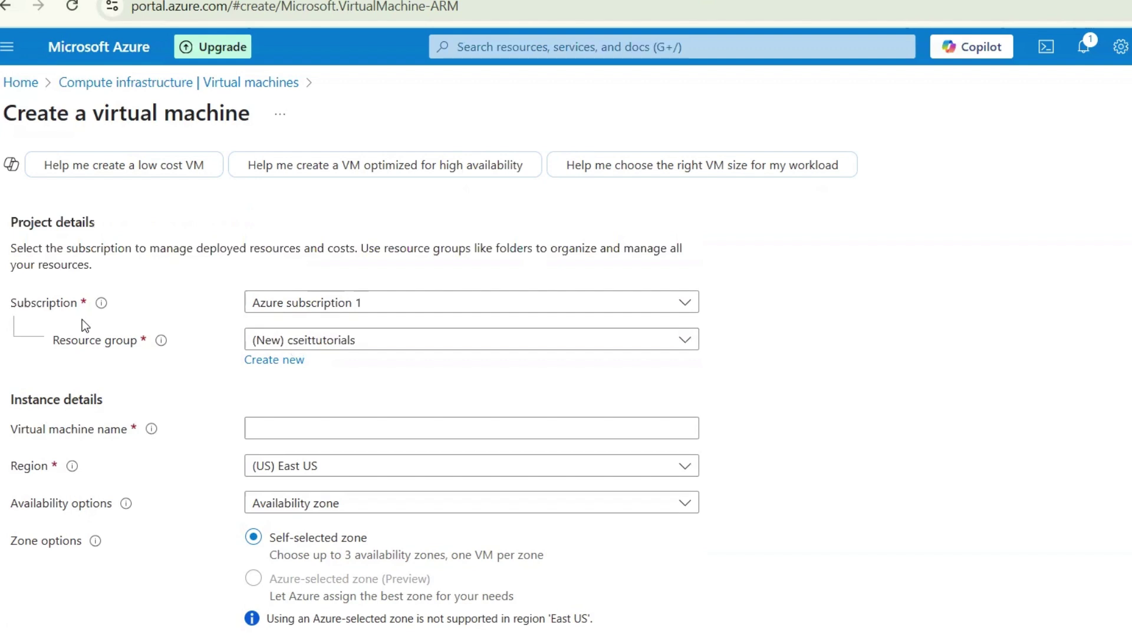
Enter 'firstvm' as the virtual machine name, then review the remaining instance settings
click(303, 435)
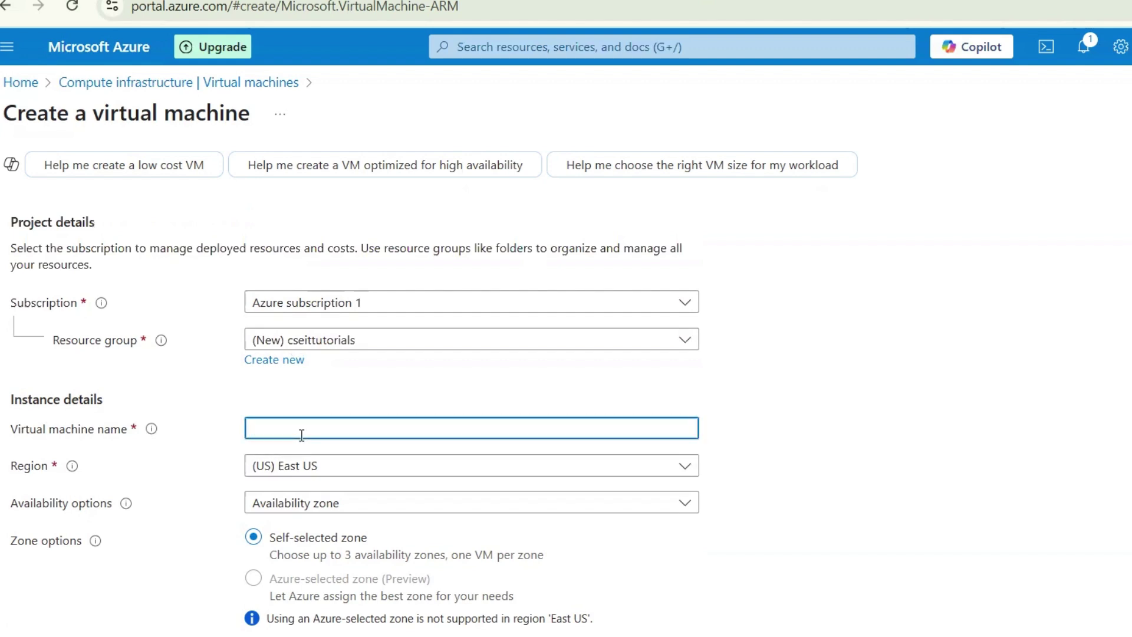
text(firstvm)
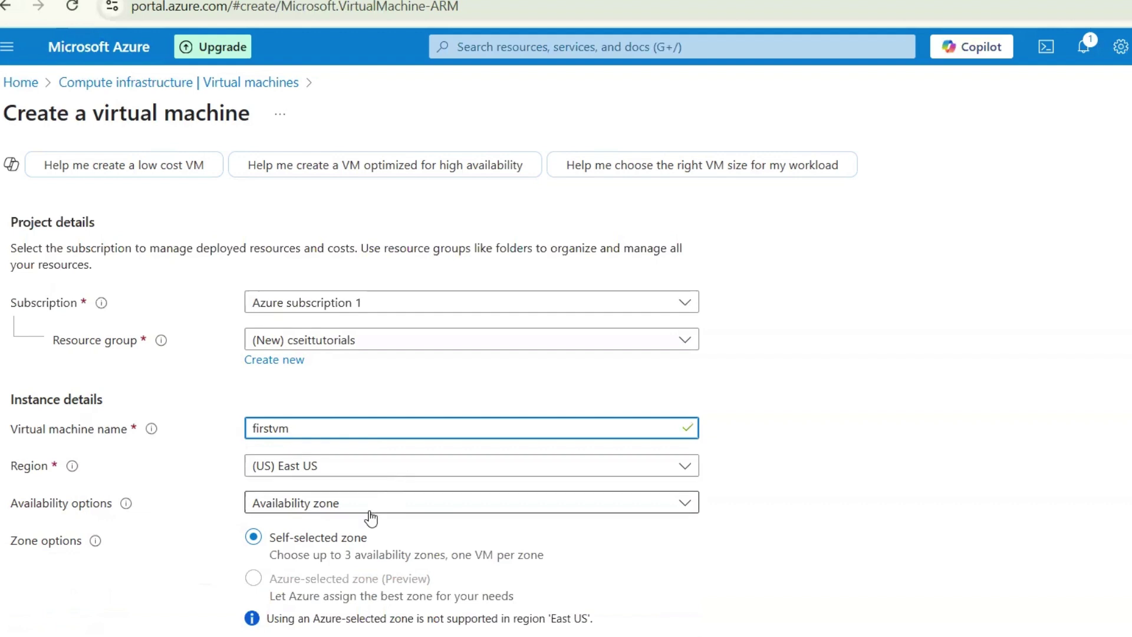
scroll(370, 517, down, 2)
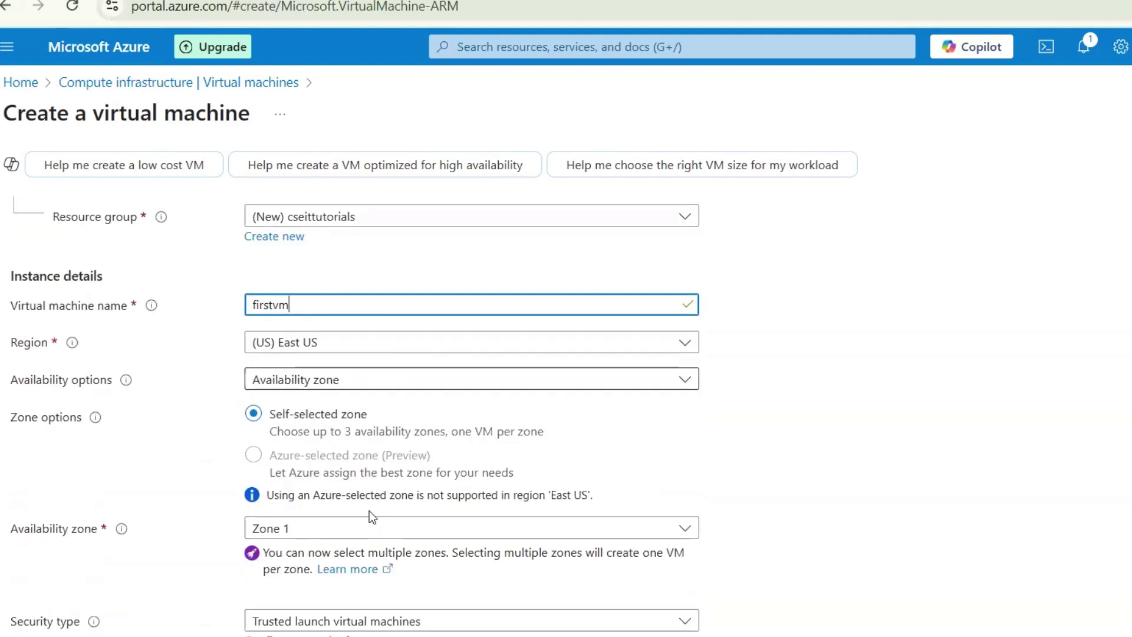
scroll(287, 532, down, 2)
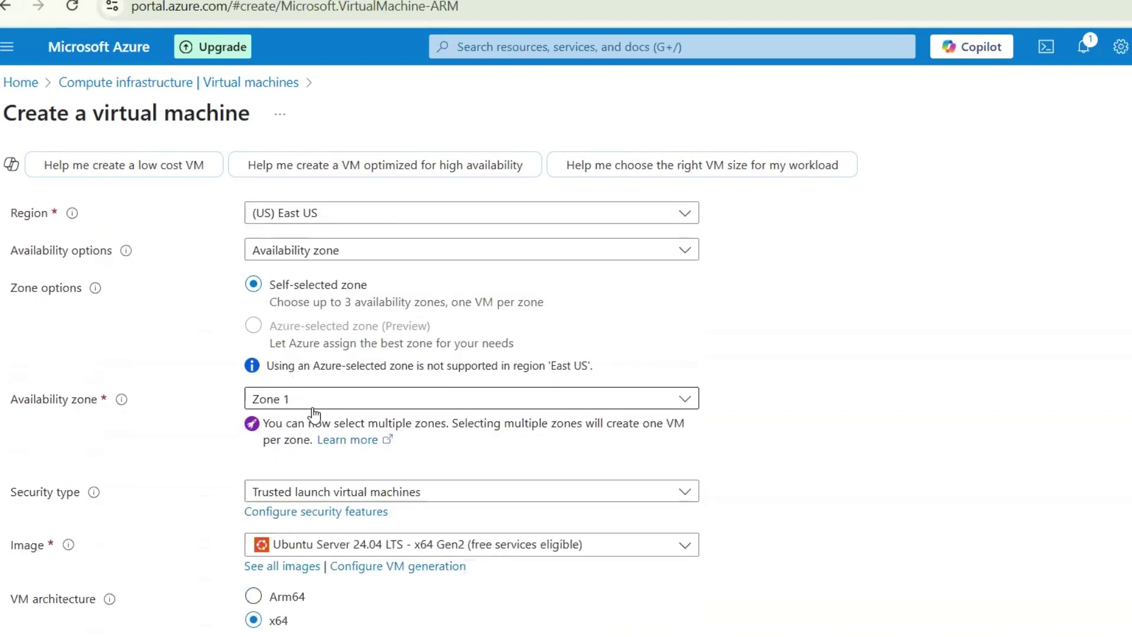
scroll(297, 489, down, 1)
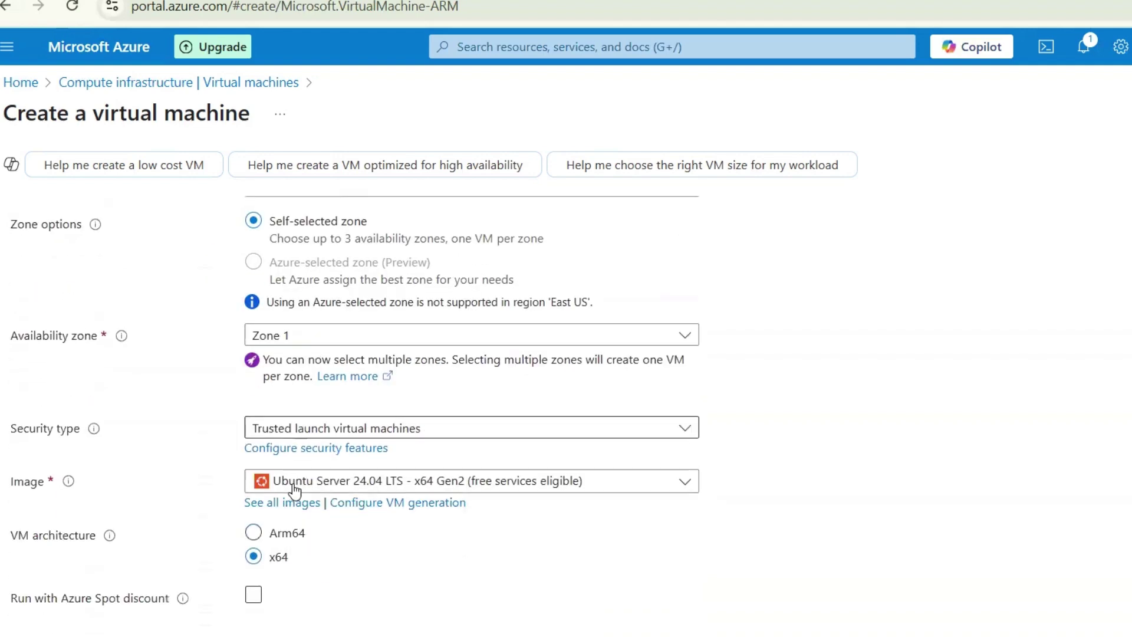
scroll(174, 348, up, 3)
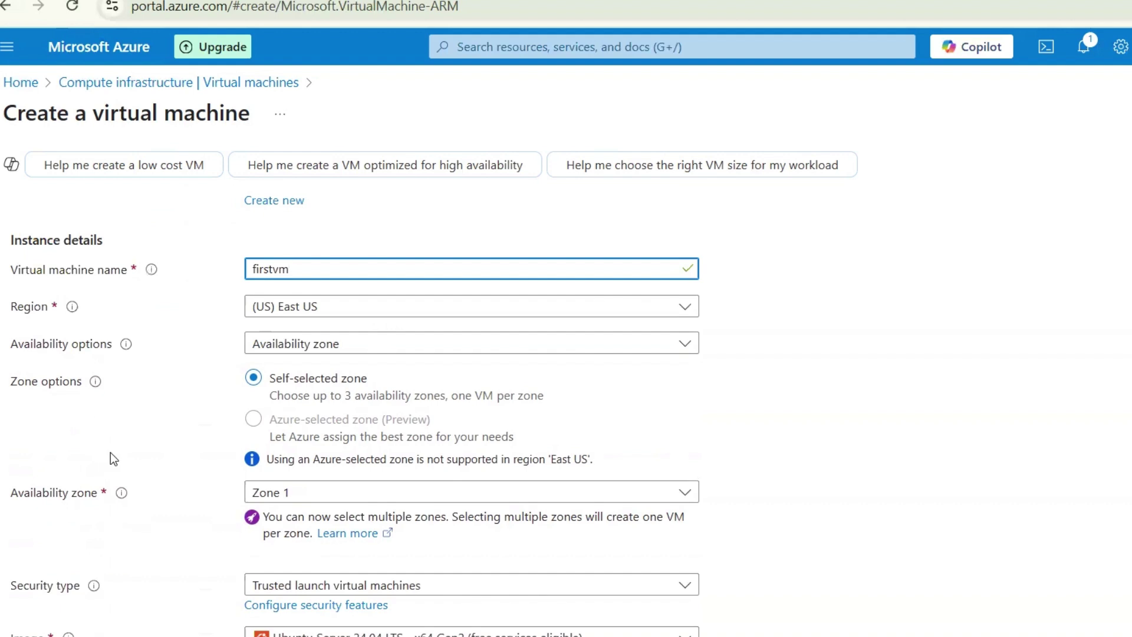
scroll(111, 452, down, 2)
scroll(112, 459, up, 1)
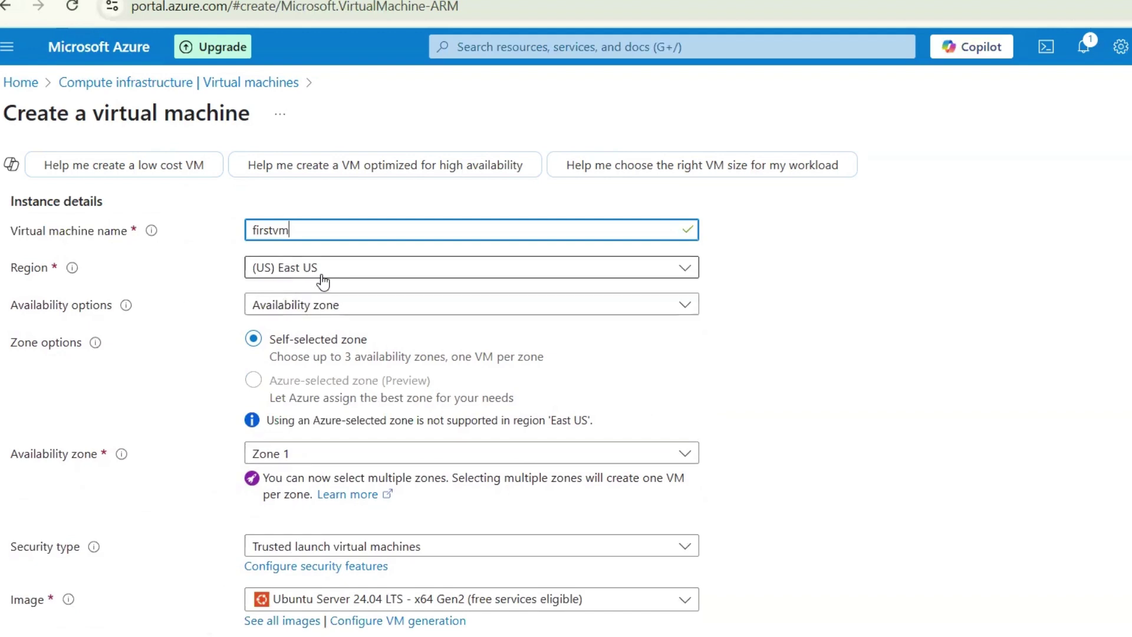
Leave the region at (US) East US and bring up the Availability options list
click(298, 273)
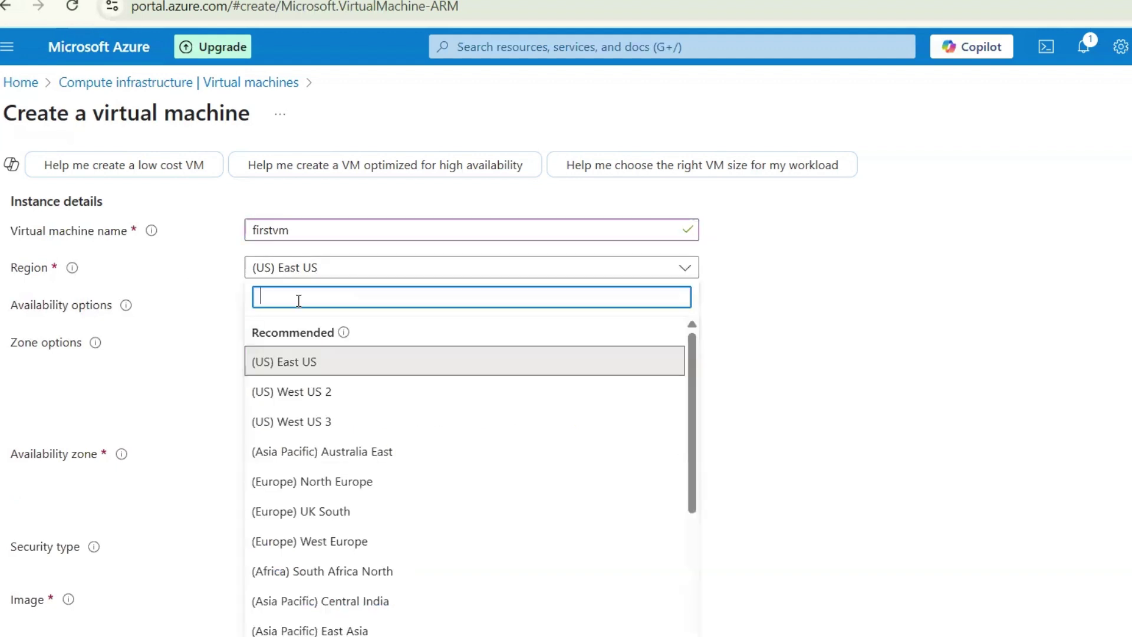
scroll(321, 575, down, 5)
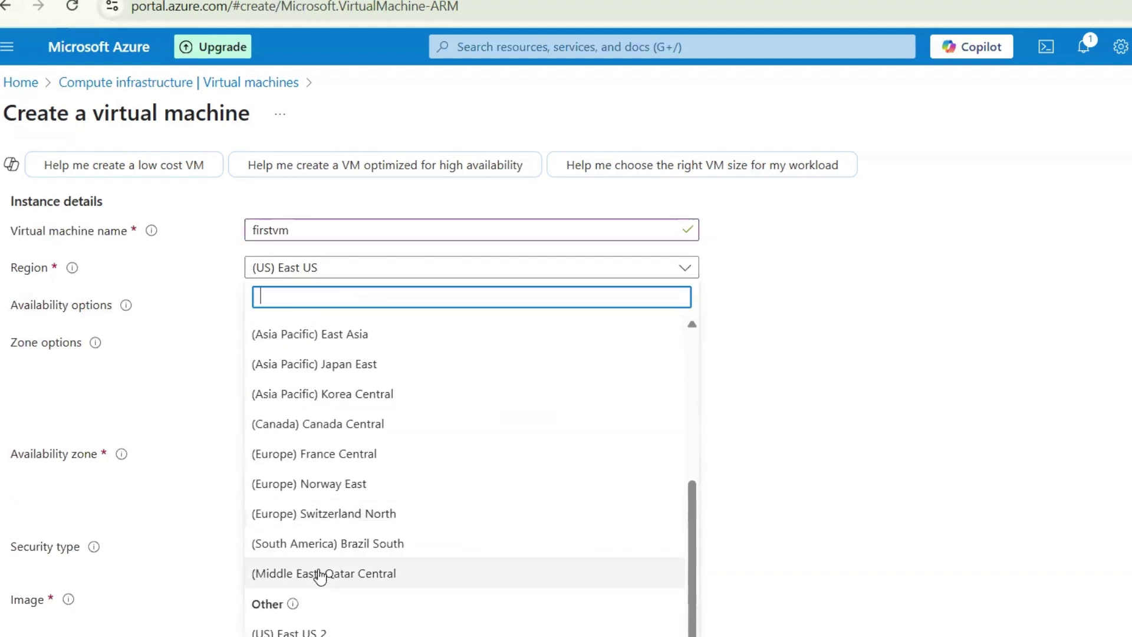
scroll(318, 529, up, 3)
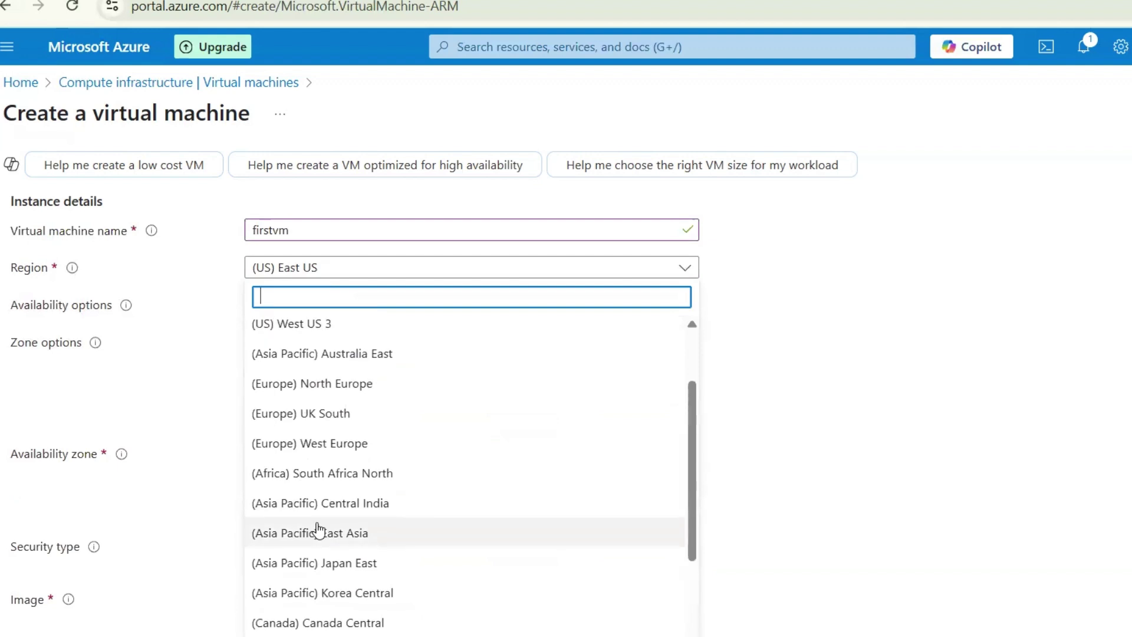
click(751, 422)
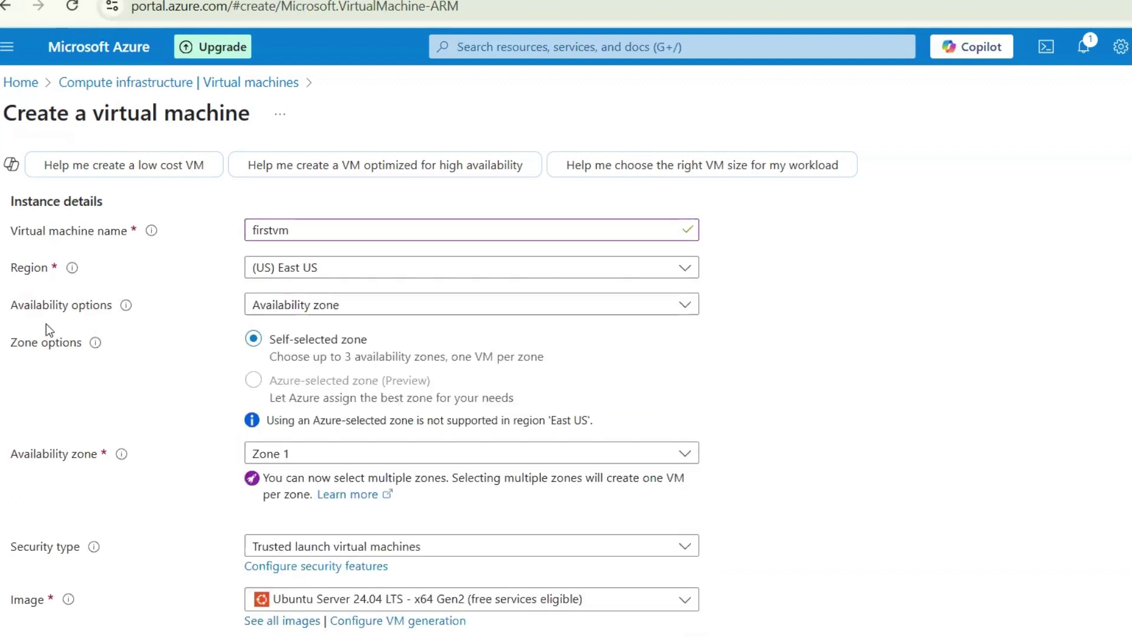
click(295, 306)
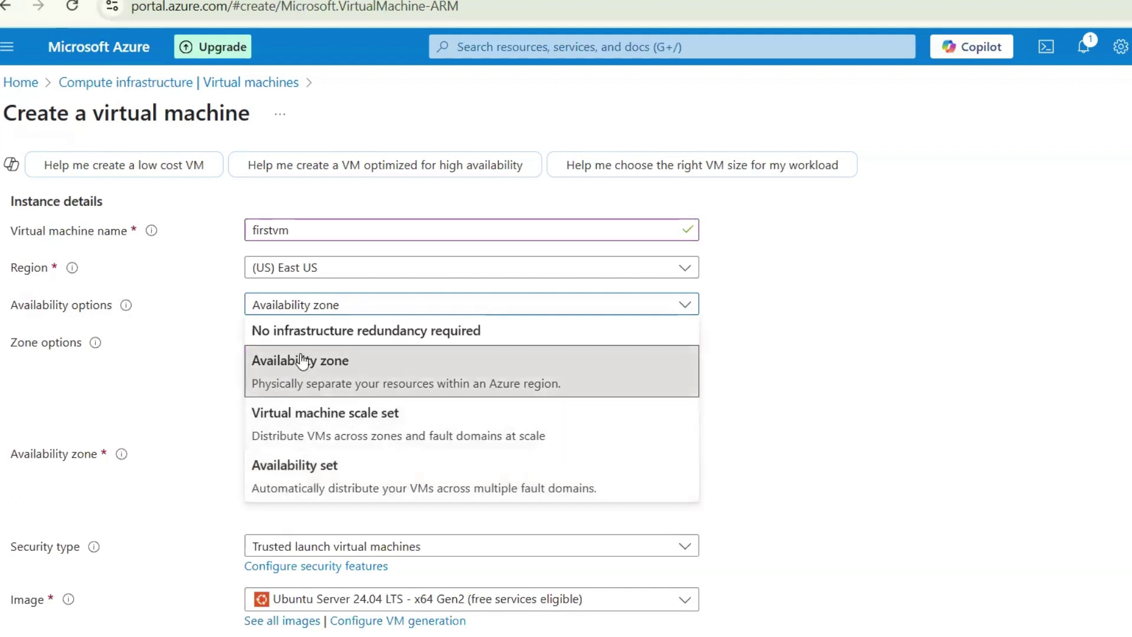
Keep Availability zone as the option with only Zone 1 selected, then review the form
click(278, 370)
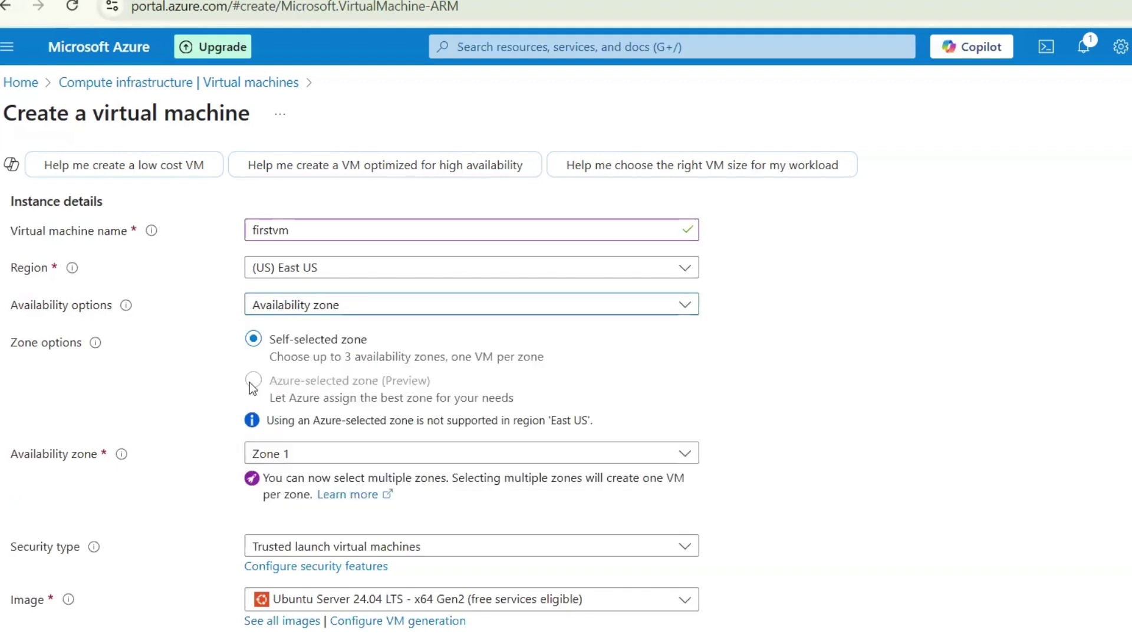
scroll(246, 422, down, 1)
scroll(297, 367, down, 1)
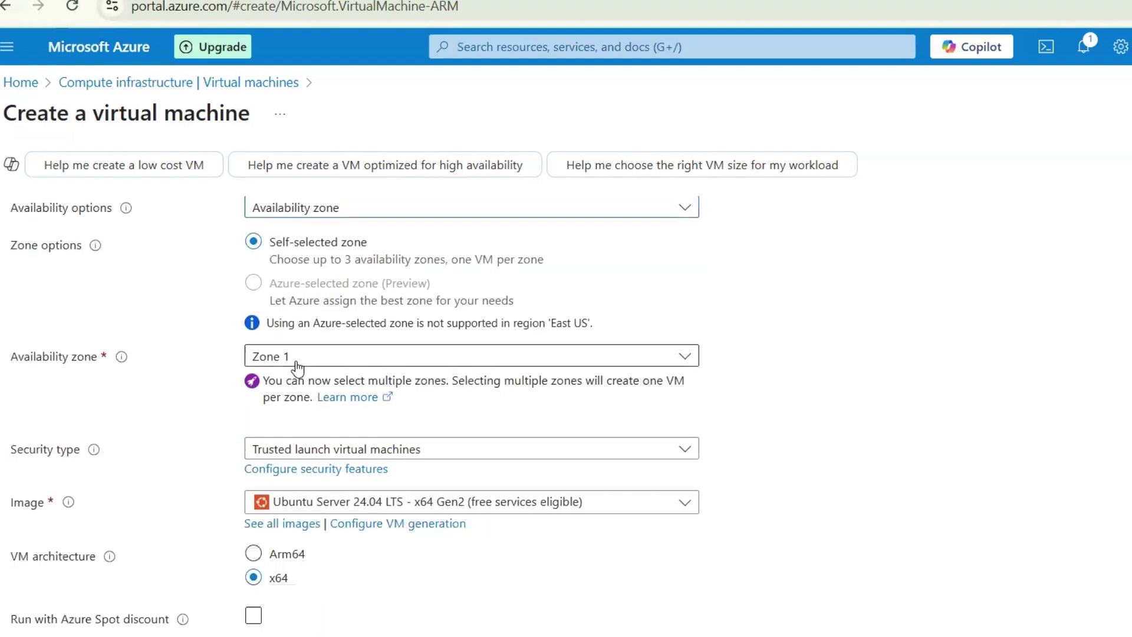
click(296, 360)
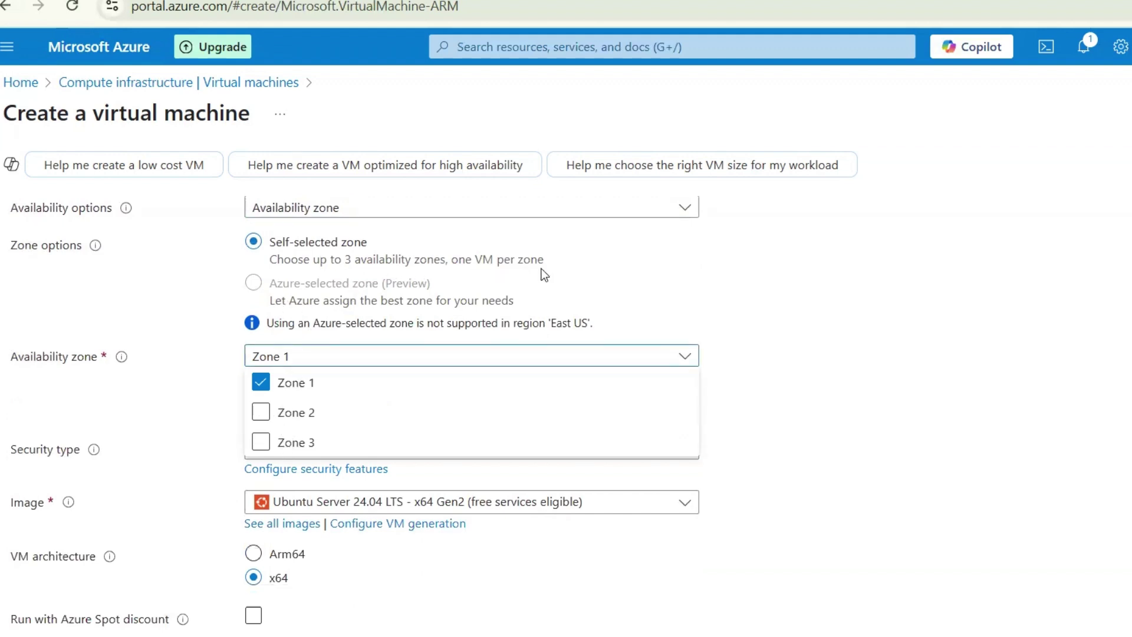
click(203, 321)
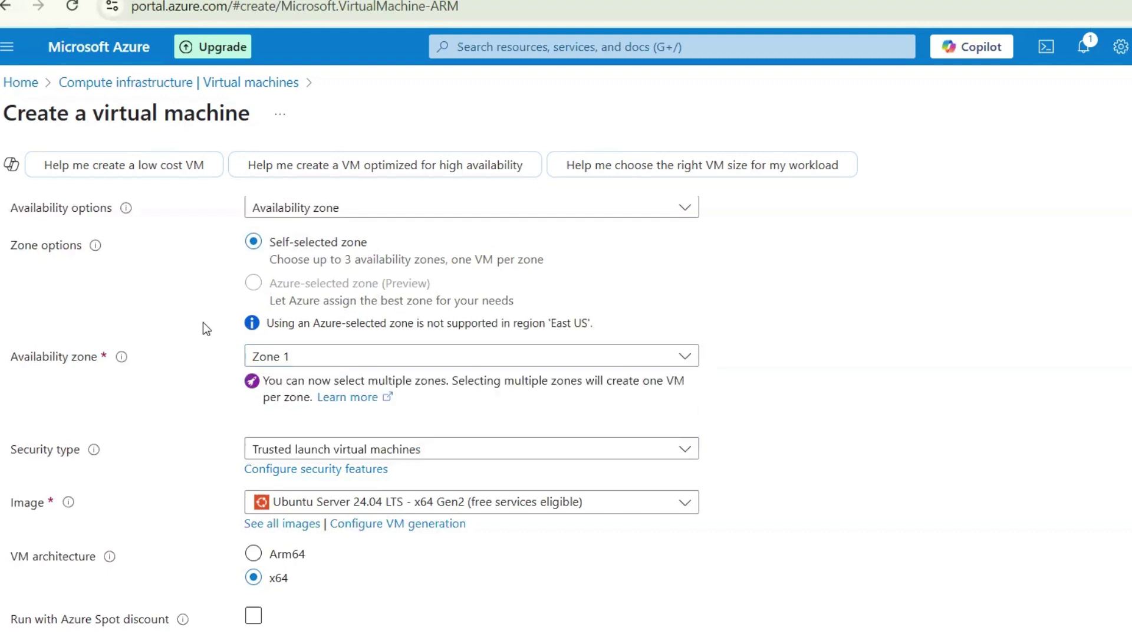
scroll(271, 387, down, 1)
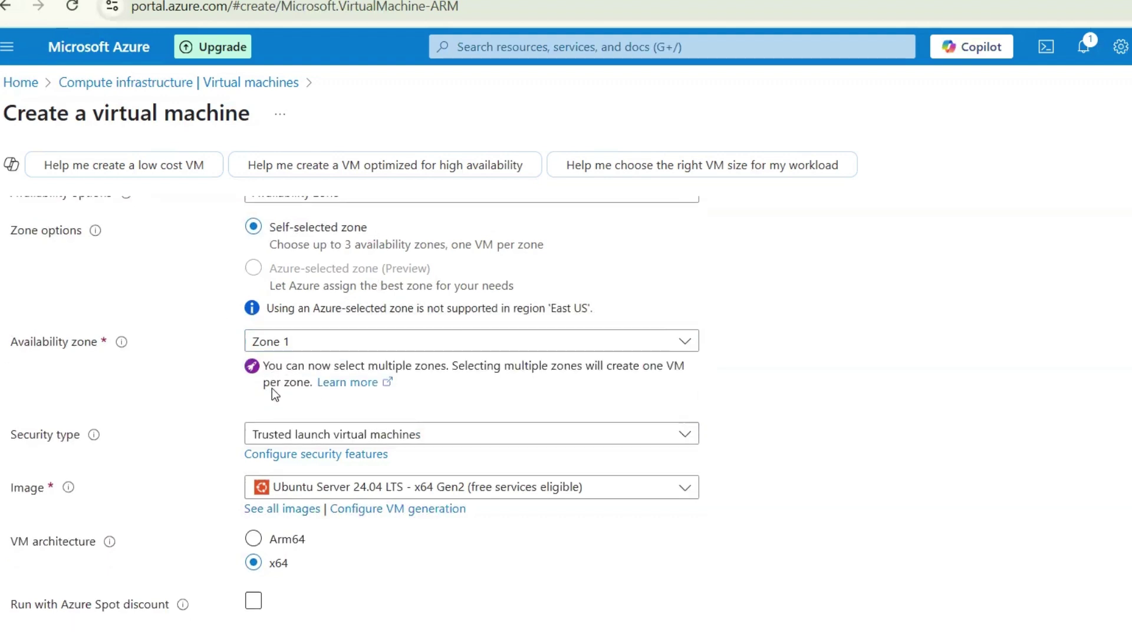
scroll(72, 434, down, 1)
mouse_move(69, 428)
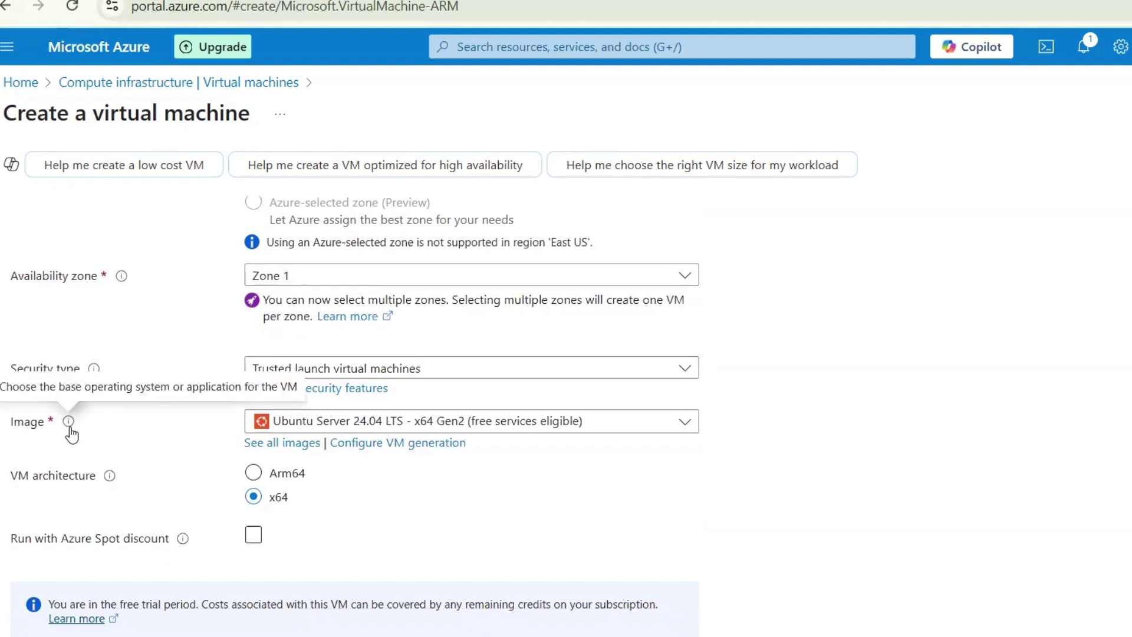
scroll(71, 434, up, 4)
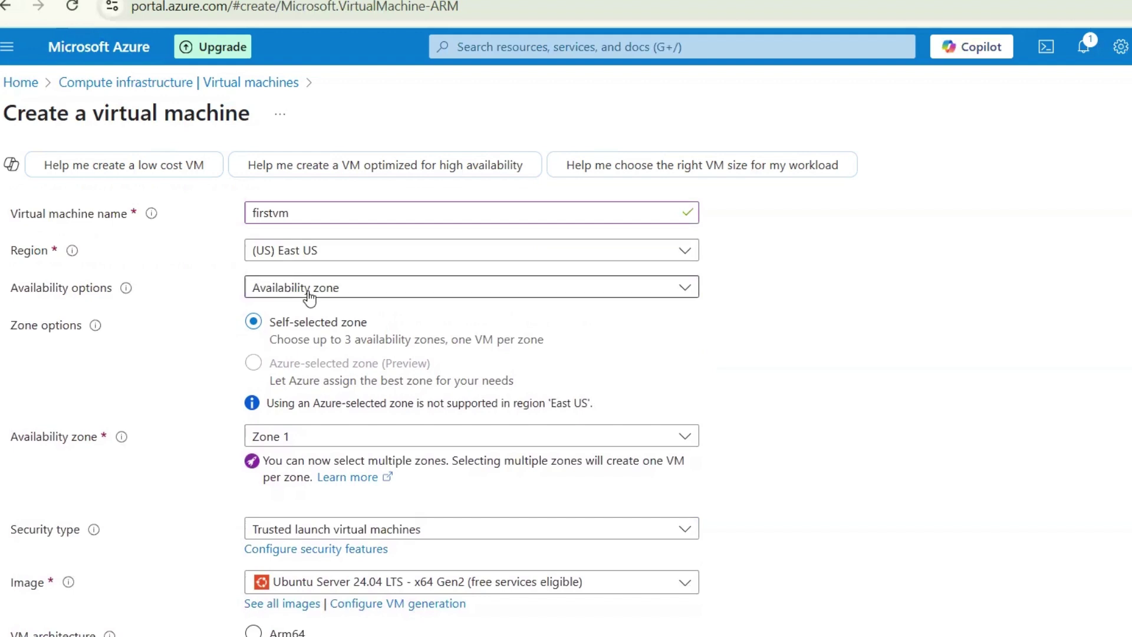
scroll(308, 298, down, 3)
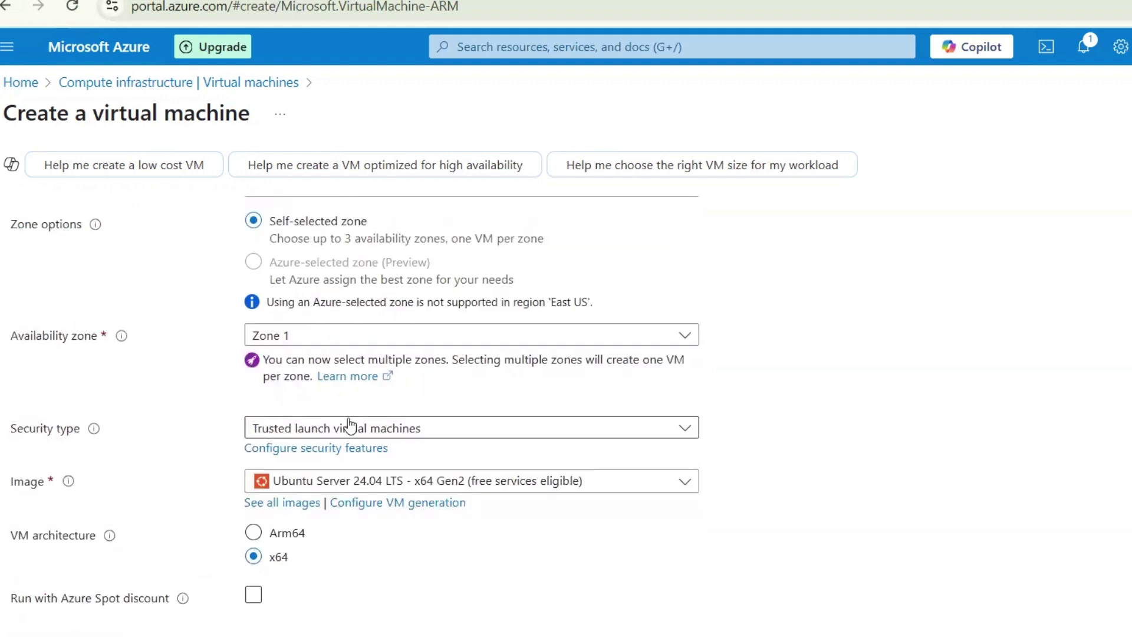
click(444, 427)
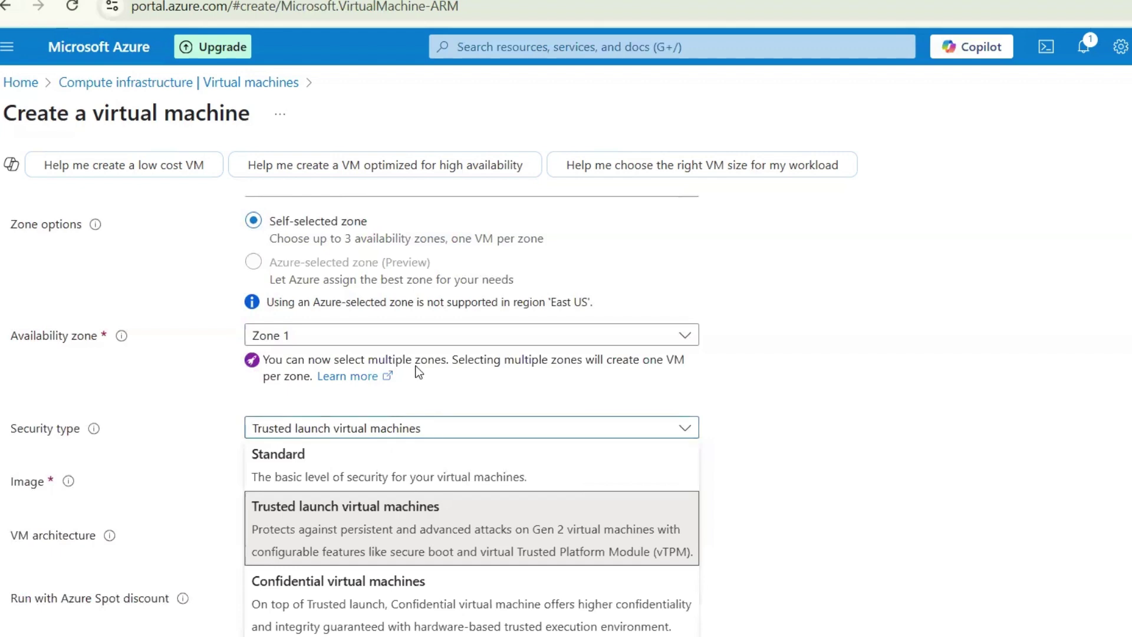
scroll(419, 372, down, 3)
scroll(358, 275, up, 2)
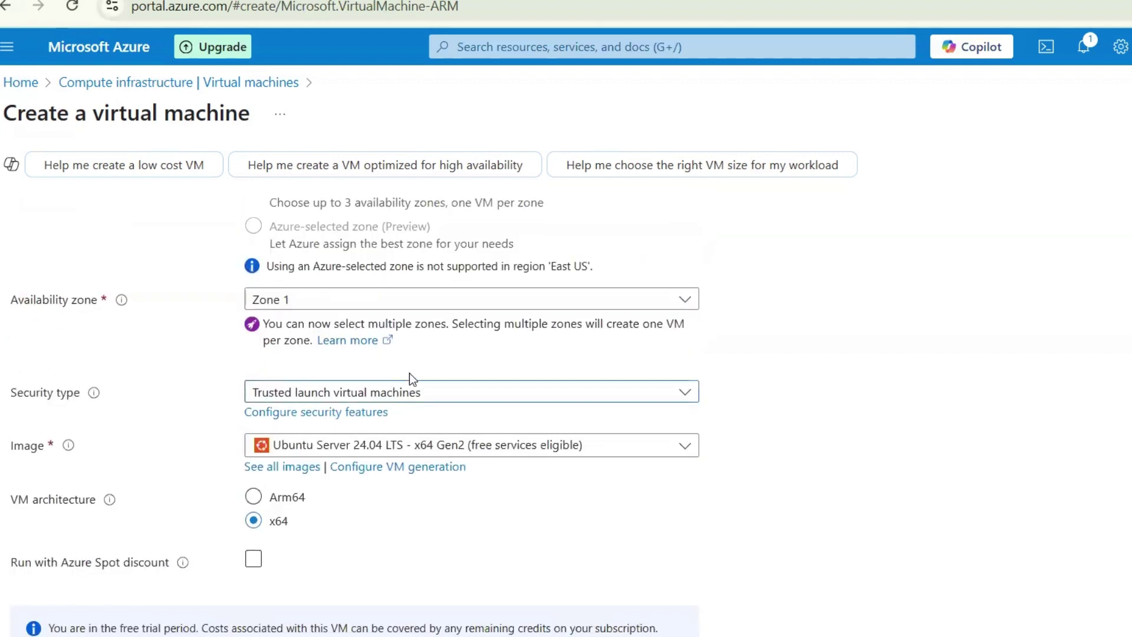
click(421, 391)
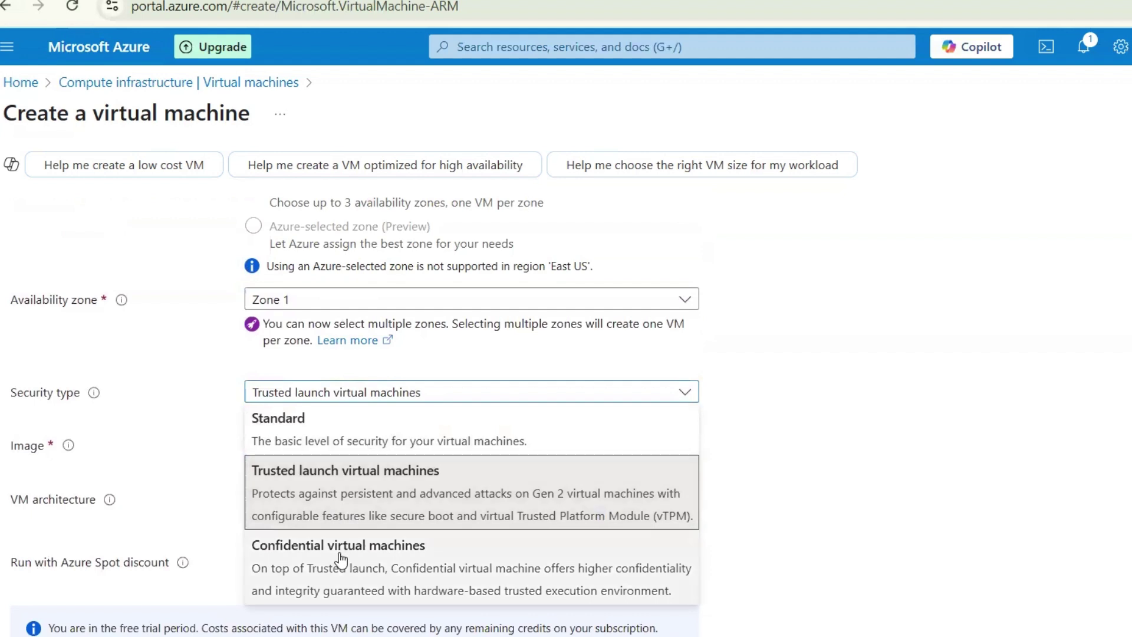
click(816, 439)
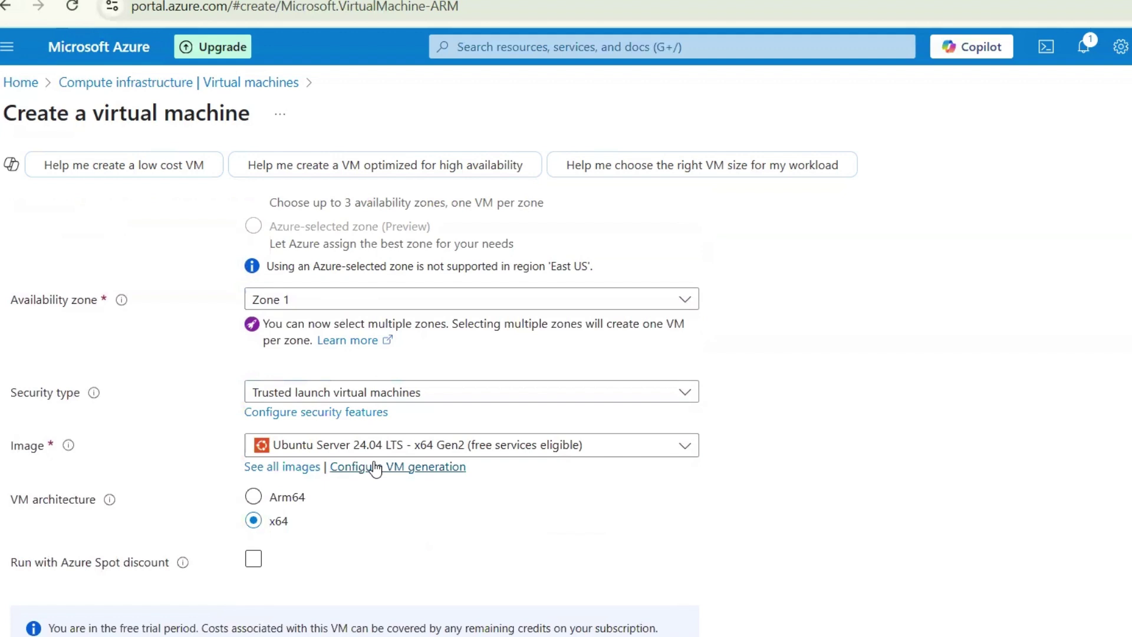
scroll(371, 463, down, 2)
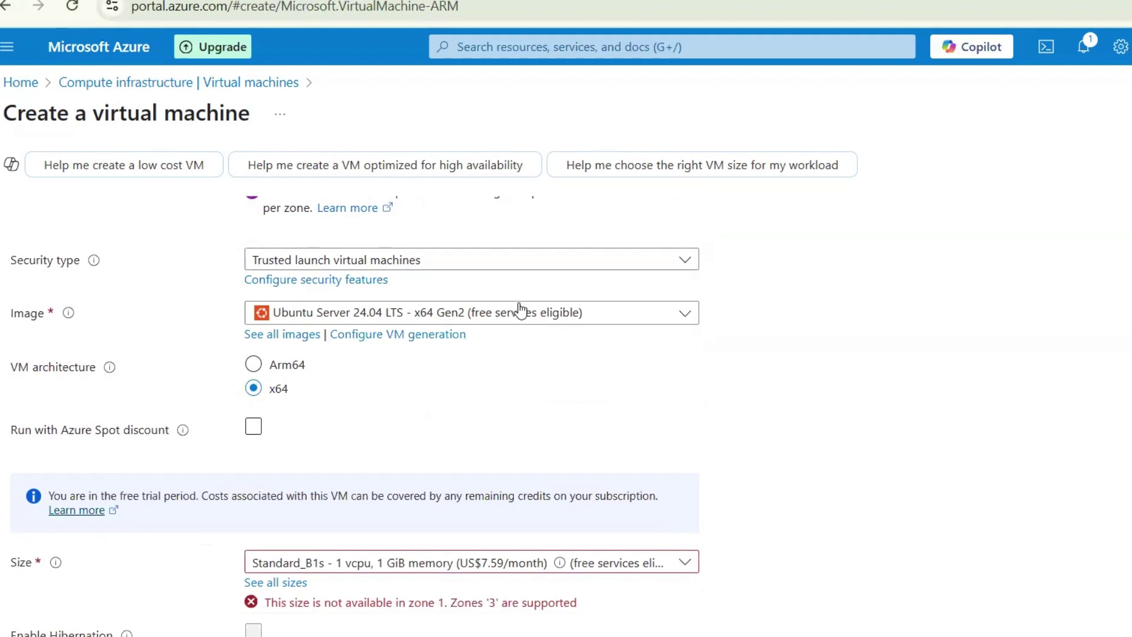
click(682, 323)
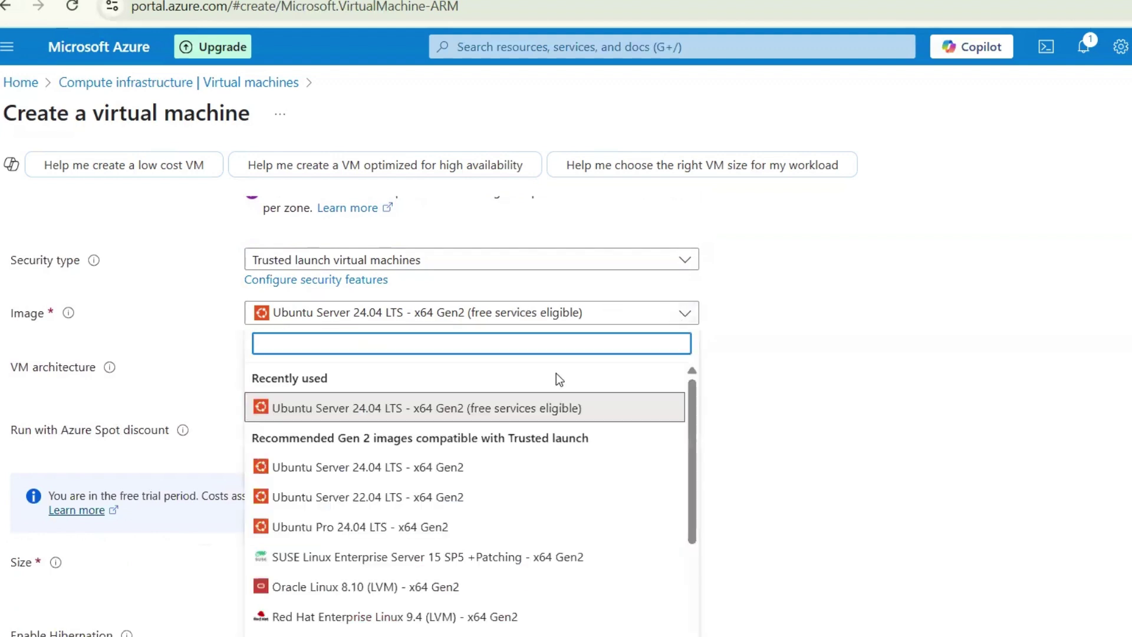
scroll(377, 519, down, 2)
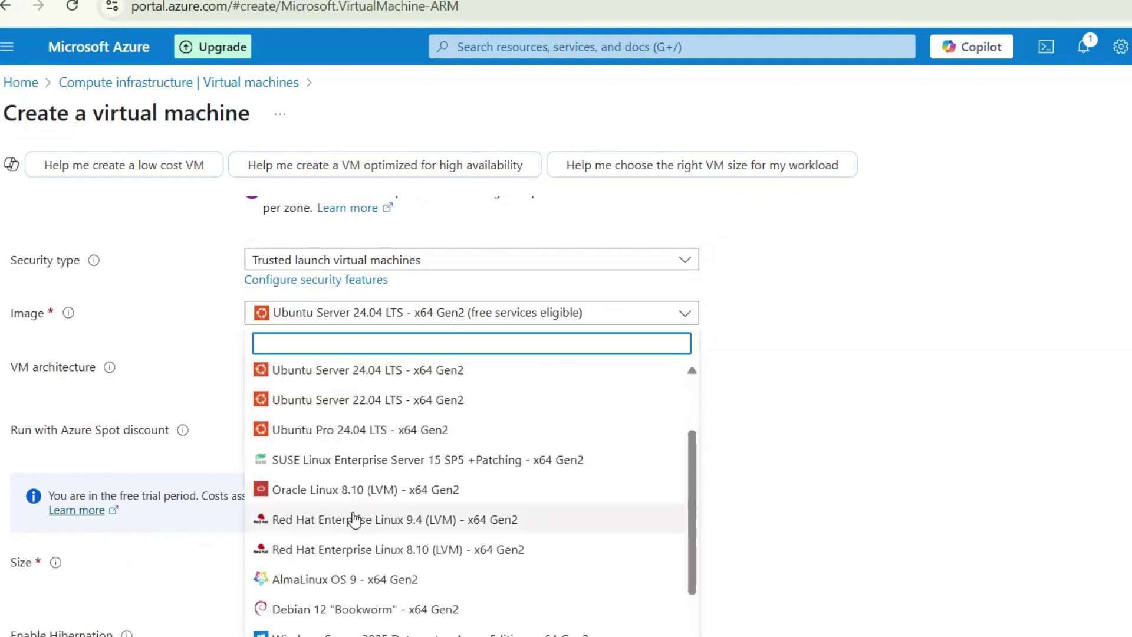
scroll(312, 525, down, 2)
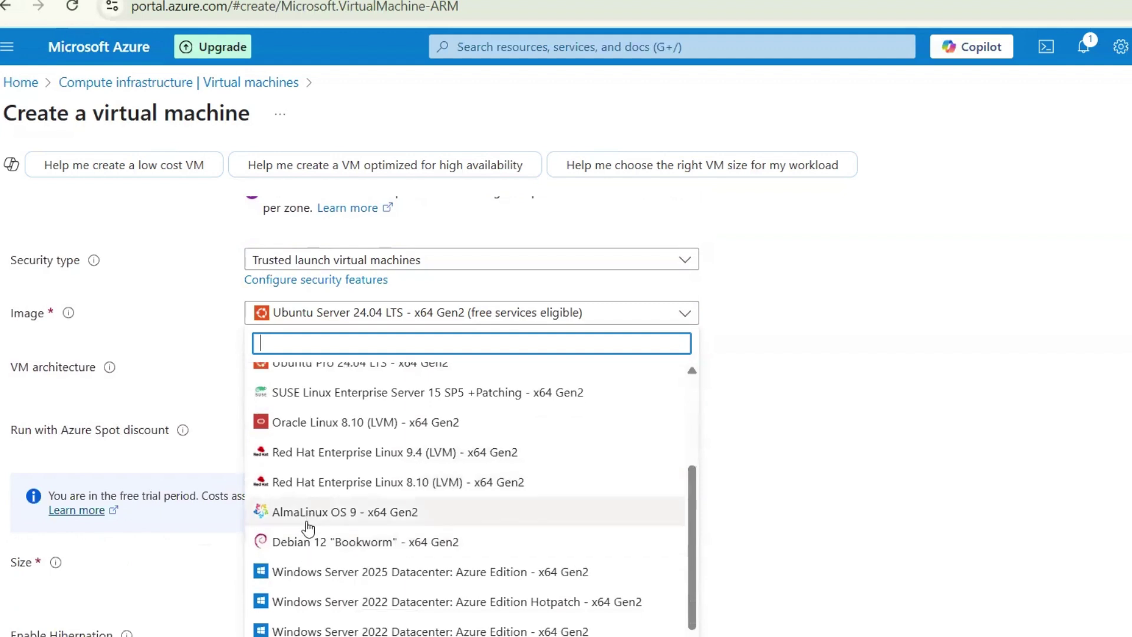
scroll(307, 540, down, 2)
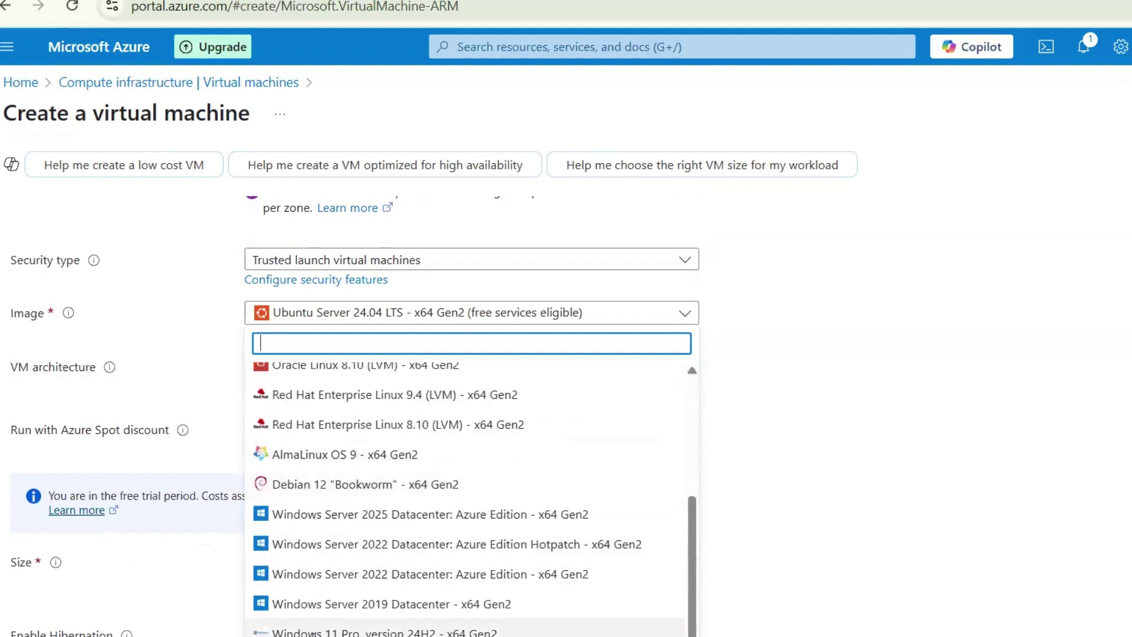
scroll(422, 559, up, 1)
scroll(421, 558, up, 6)
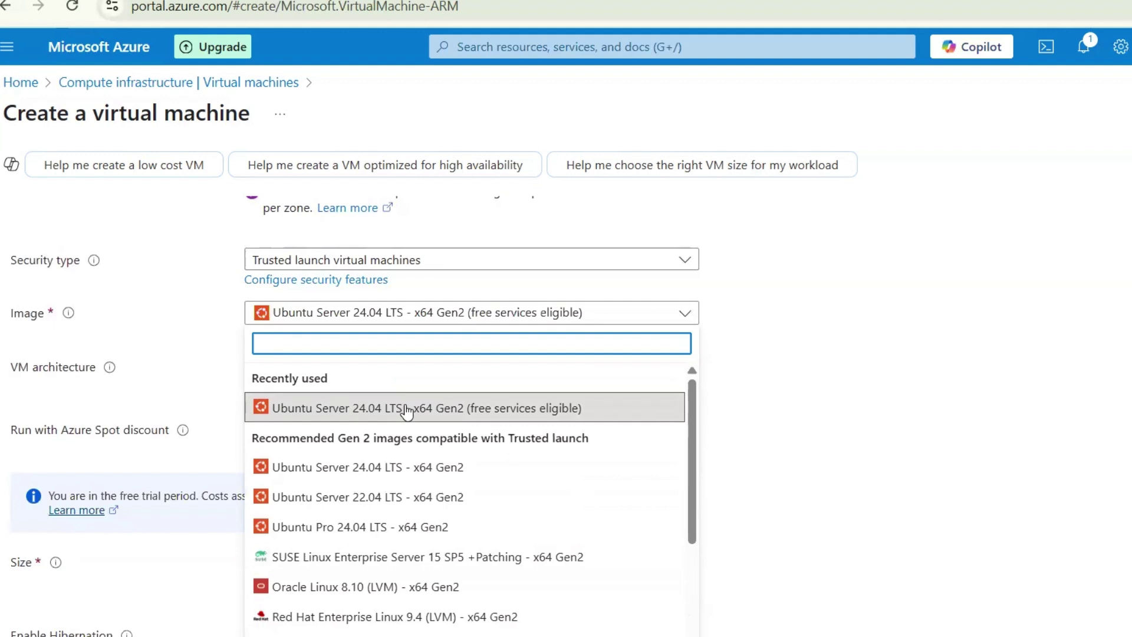
click(406, 410)
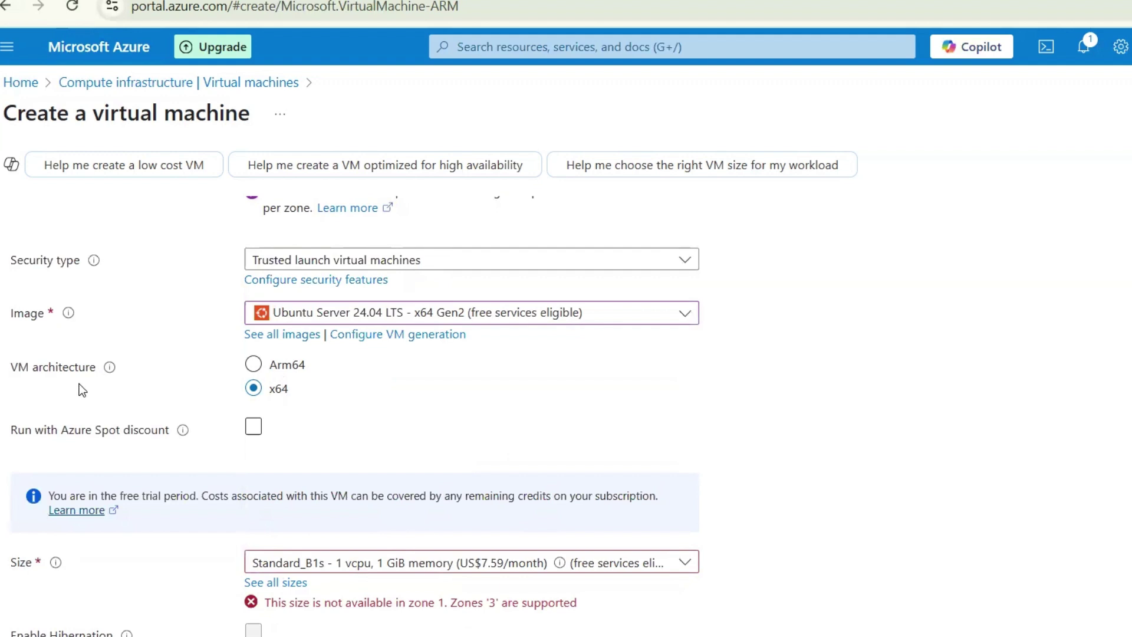
Open the full list of 1093 VM sizes, with Standard_B1s as the current size
scroll(247, 408, down, 1)
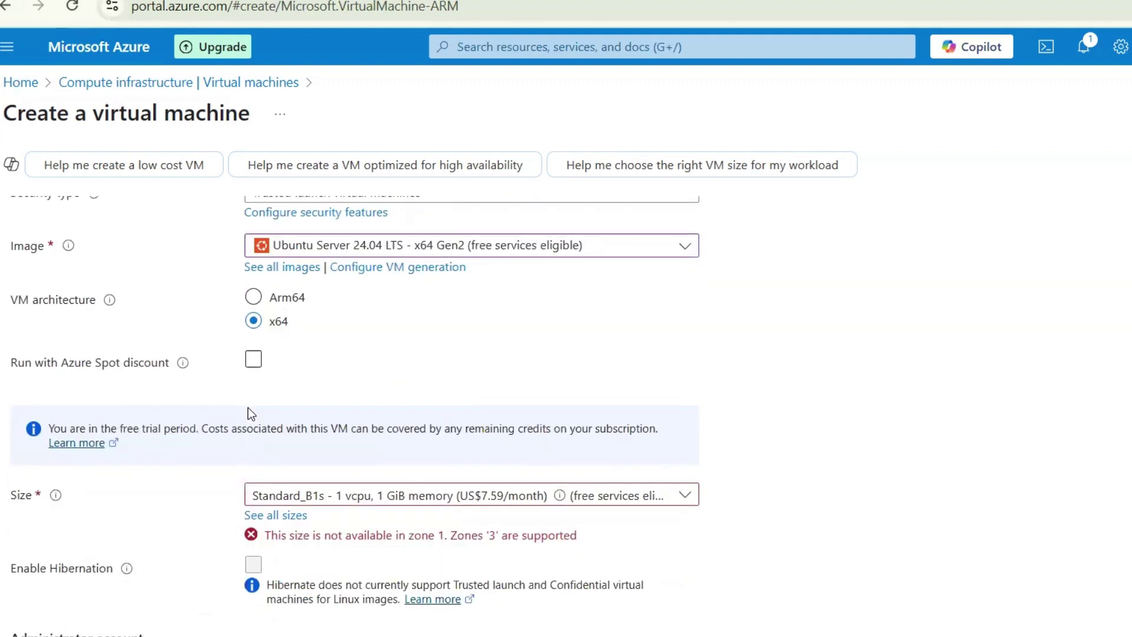
scroll(64, 369, down, 1)
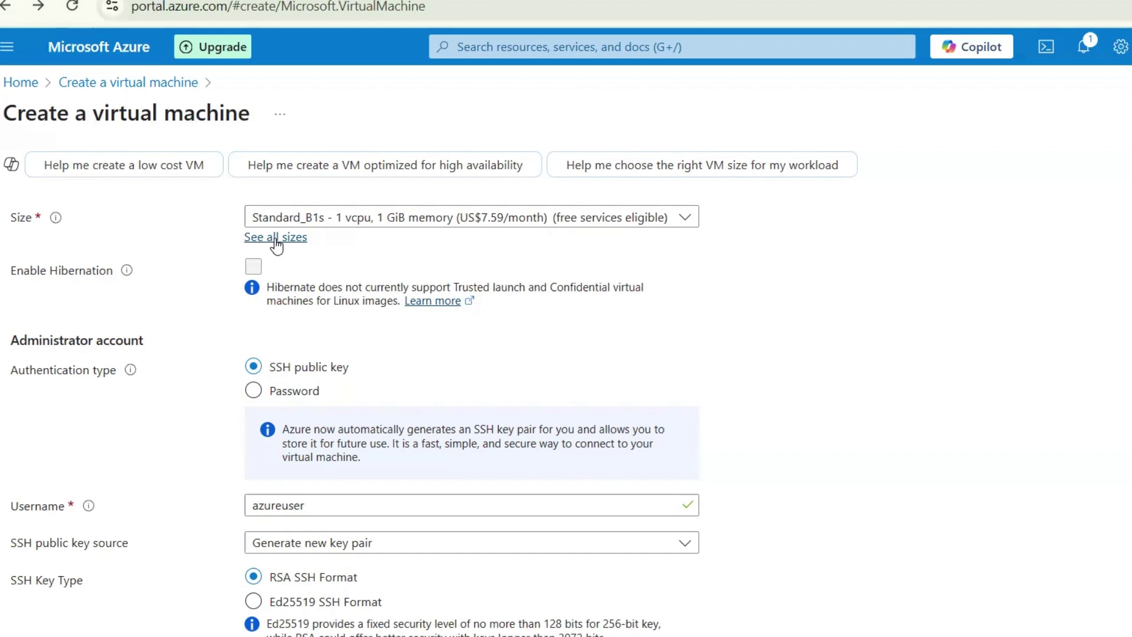
click(270, 236)
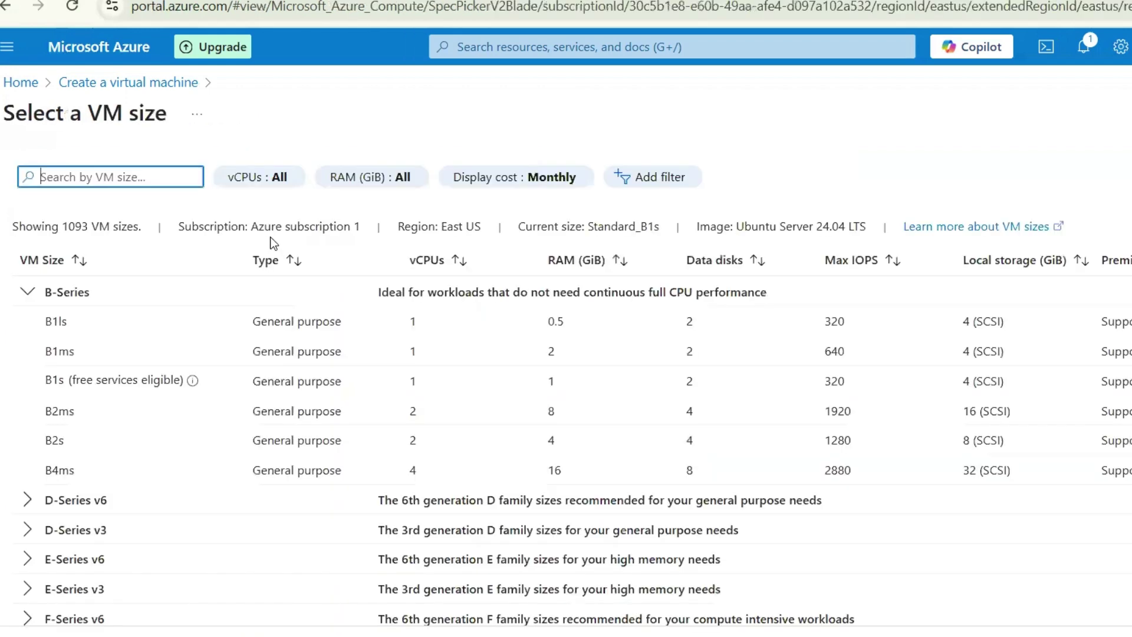
Collapse the B-Series group, browse the size list, and bring up the 'Learn more about VM sizes' link menu
click(24, 293)
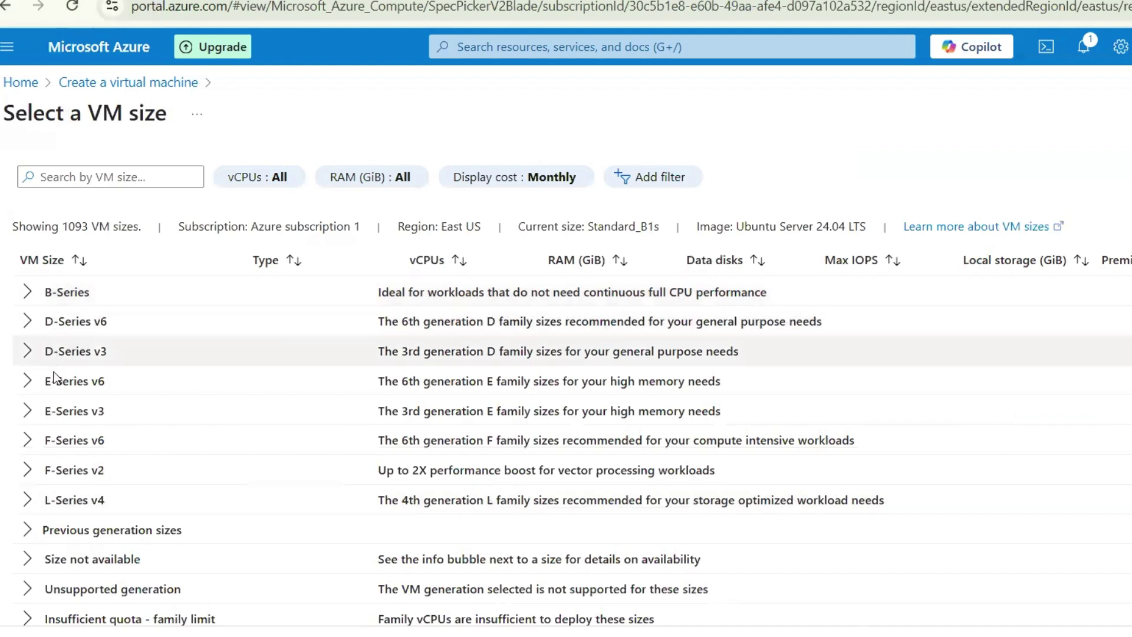
scroll(56, 486, down, 2)
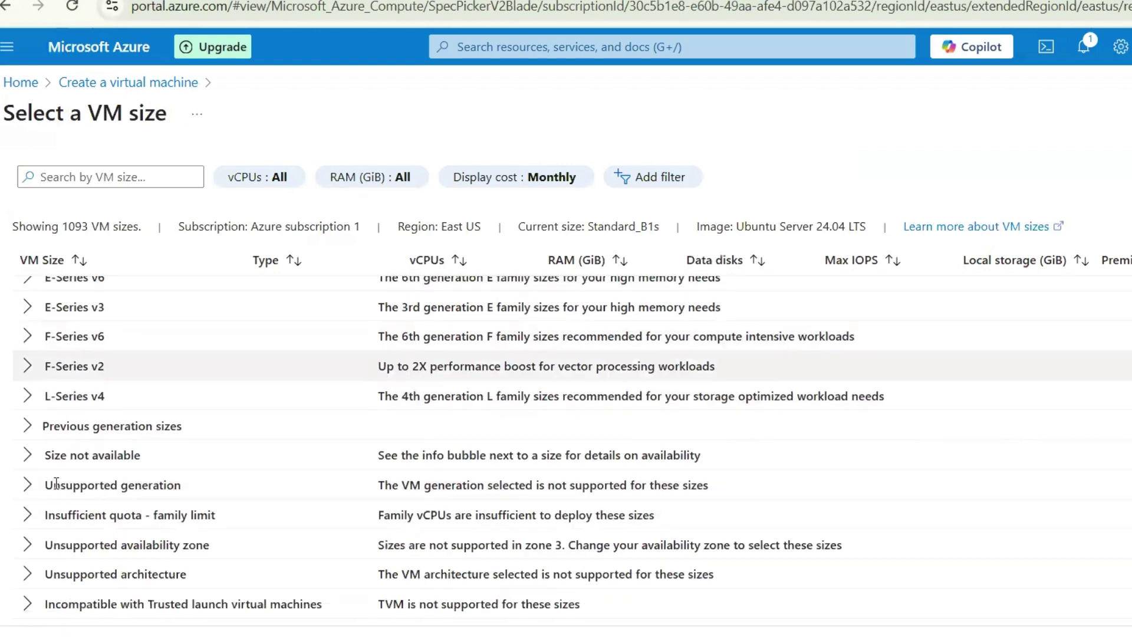
scroll(56, 487, down, 1)
scroll(65, 484, up, 3)
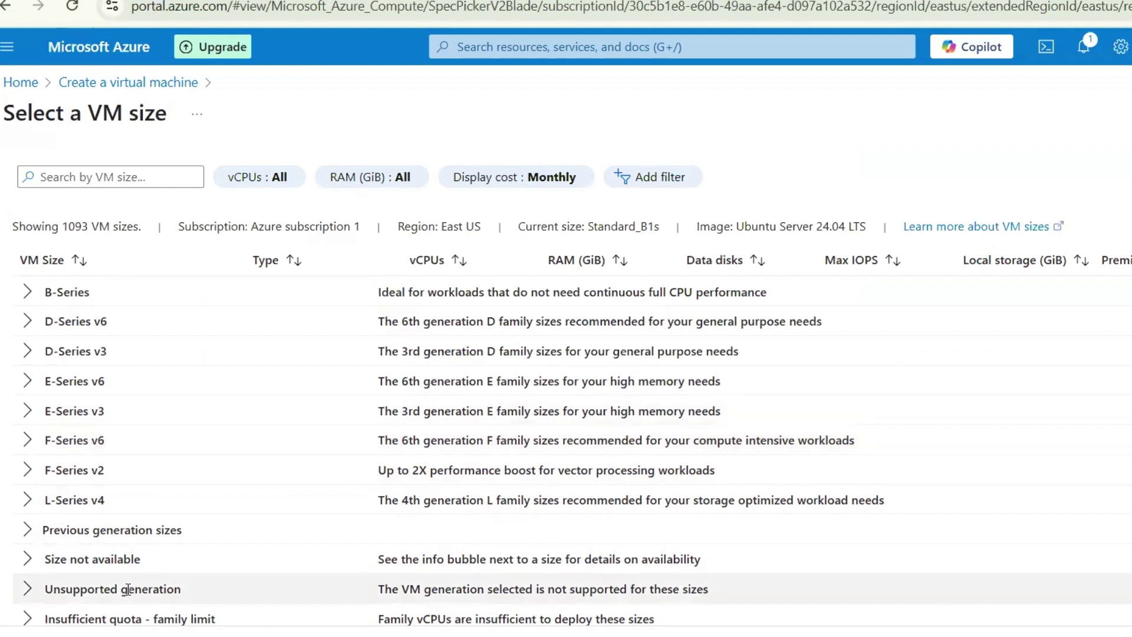
scroll(128, 589, down, 3)
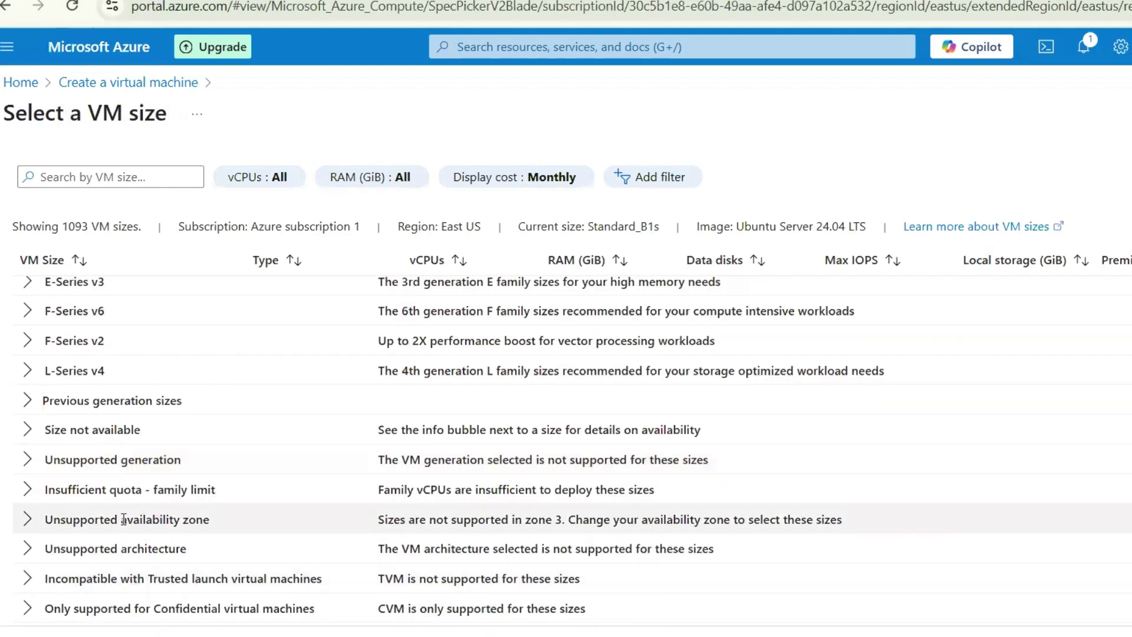
scroll(124, 519, up, 3)
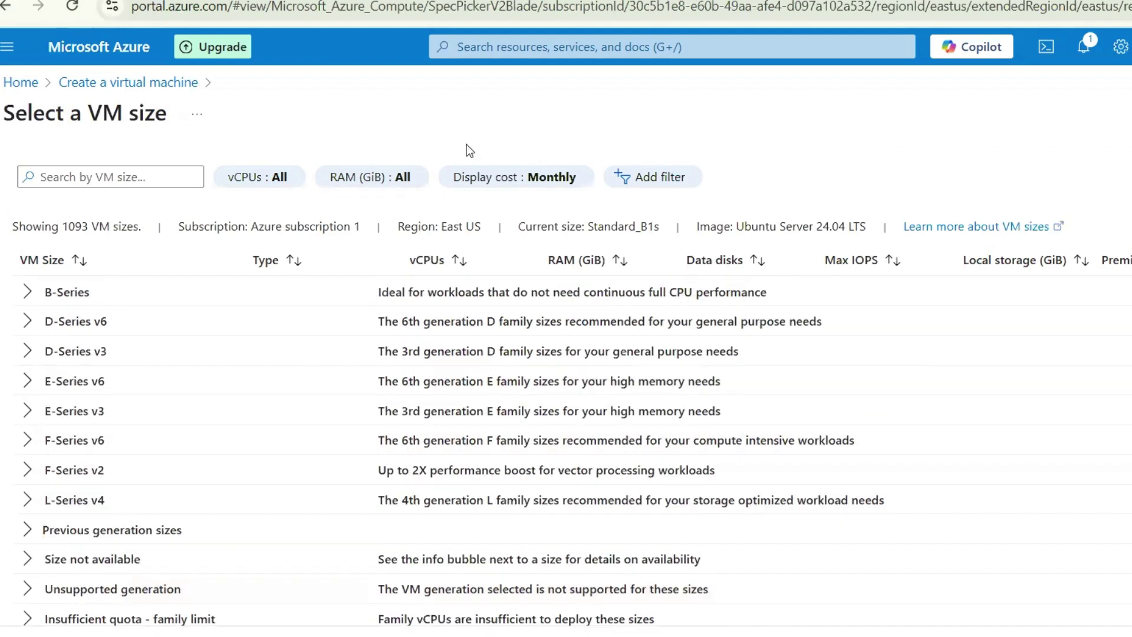
right_click(971, 231)
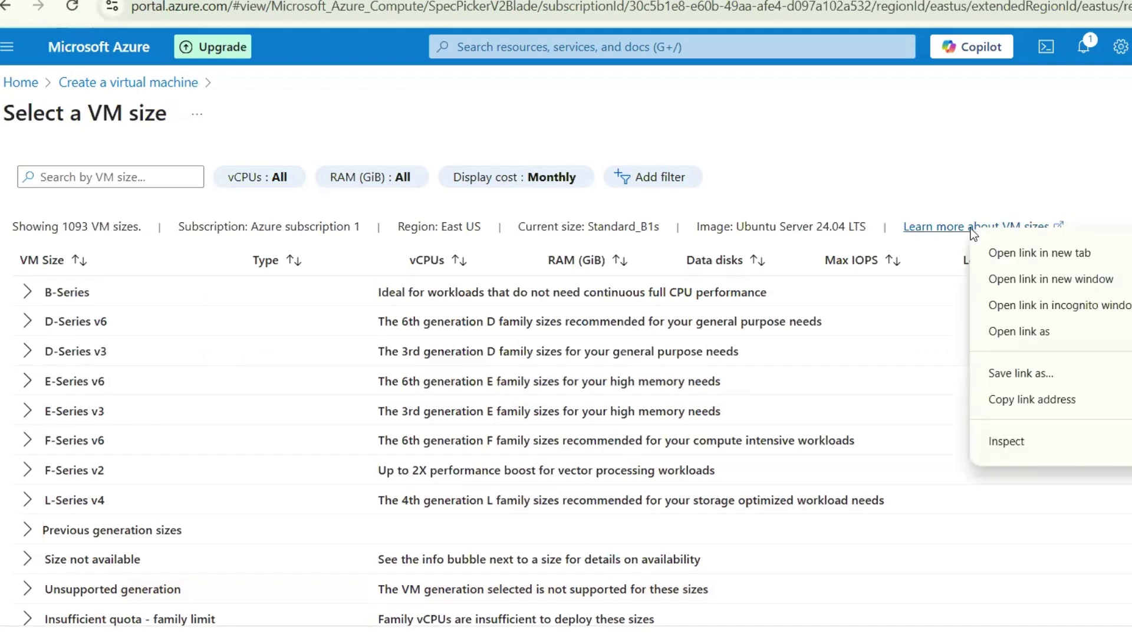
Open the VM sizes documentation in a new tab and read its storage, GPU, FPGA and HPC family tables
click(996, 252)
key(ctrl+Tab)
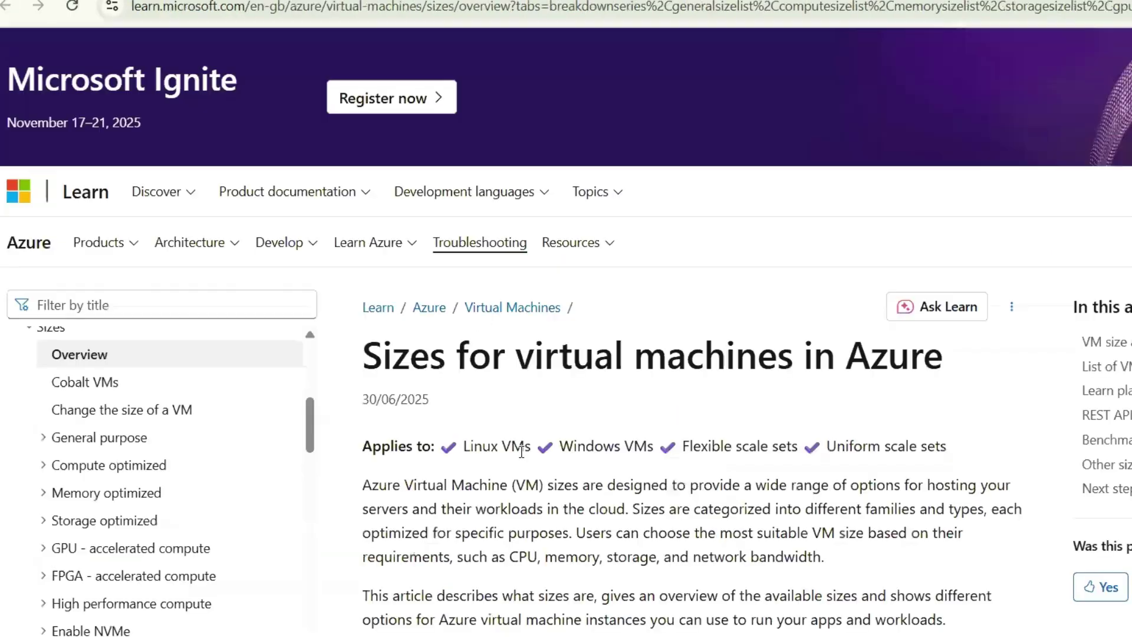
scroll(520, 451, down, 15)
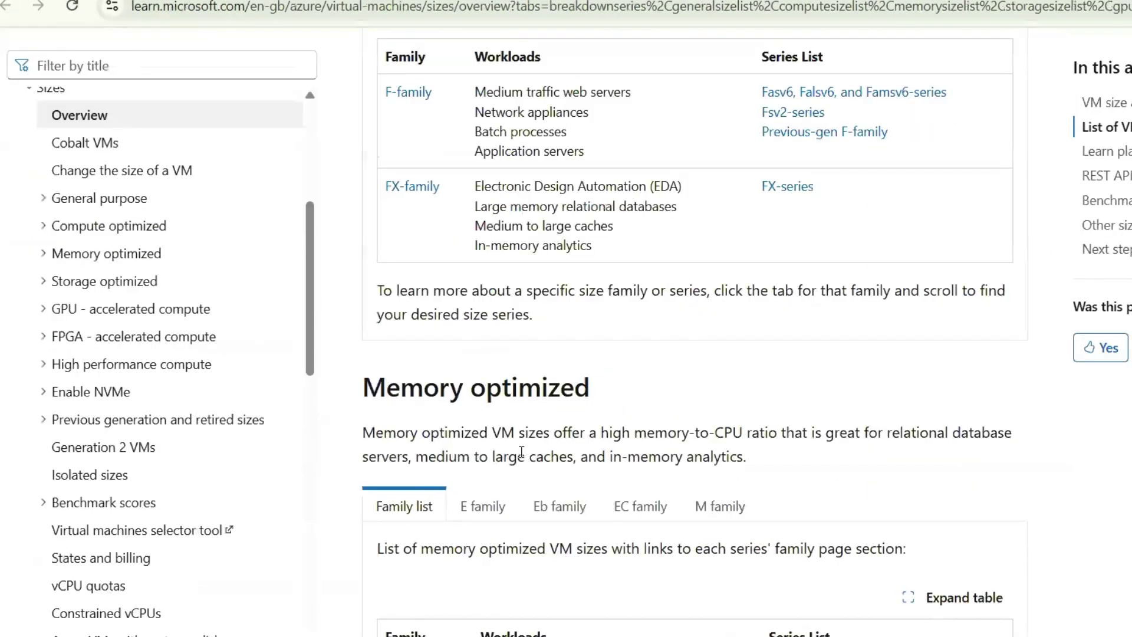
scroll(456, 177, down, 1)
scroll(500, 421, down, 8)
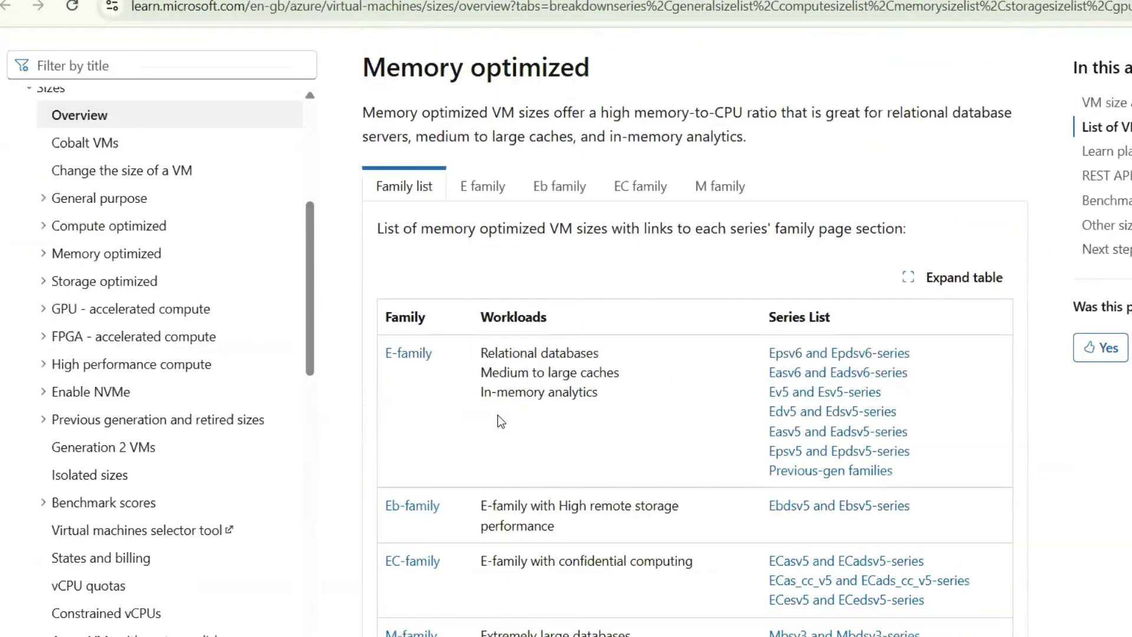
scroll(500, 421, down, 4)
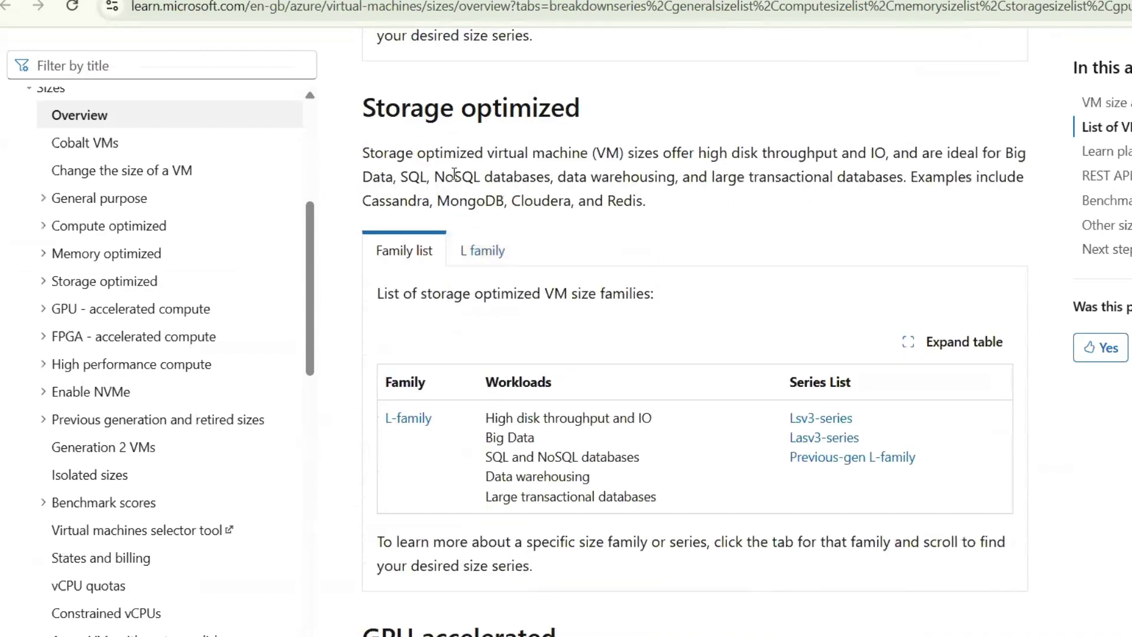
scroll(464, 477, down, 6)
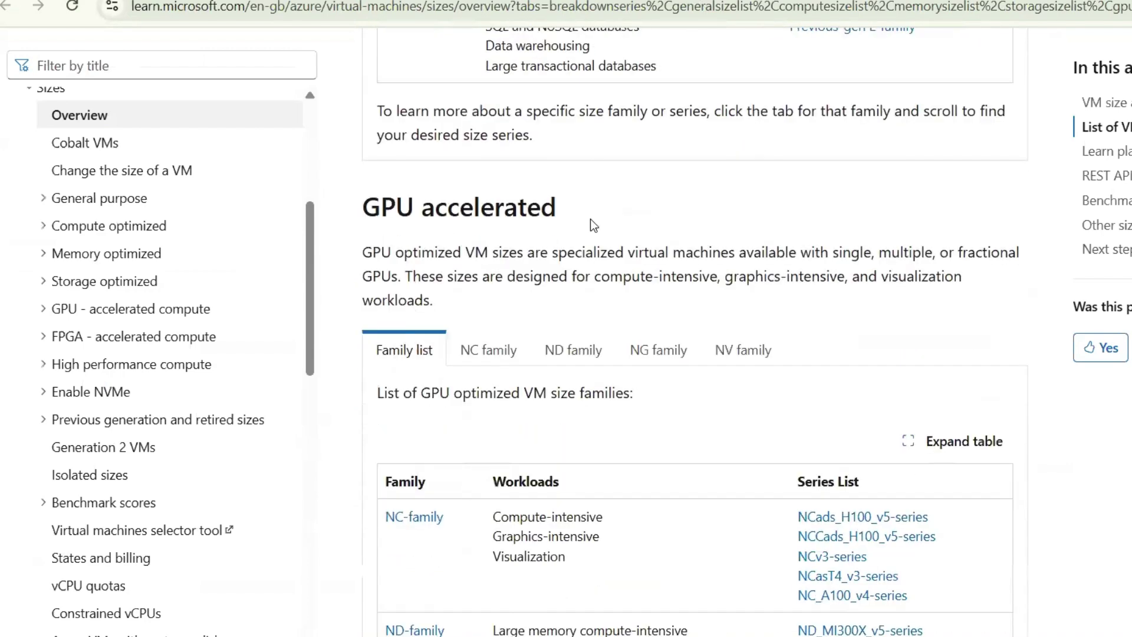
scroll(544, 341, down, 10)
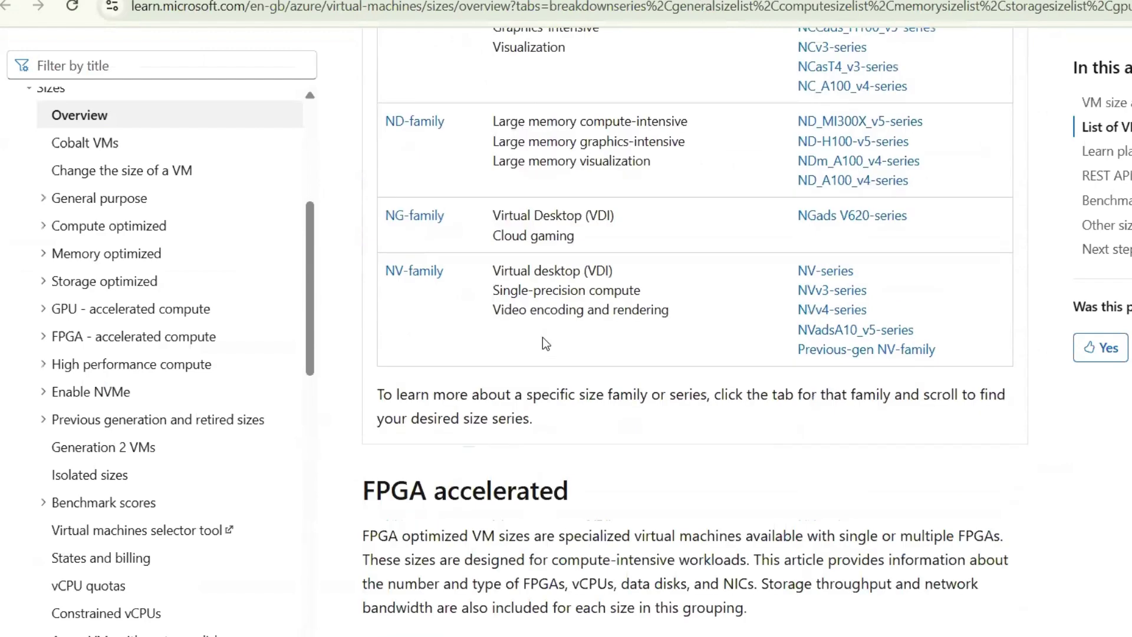
scroll(542, 340, down, 10)
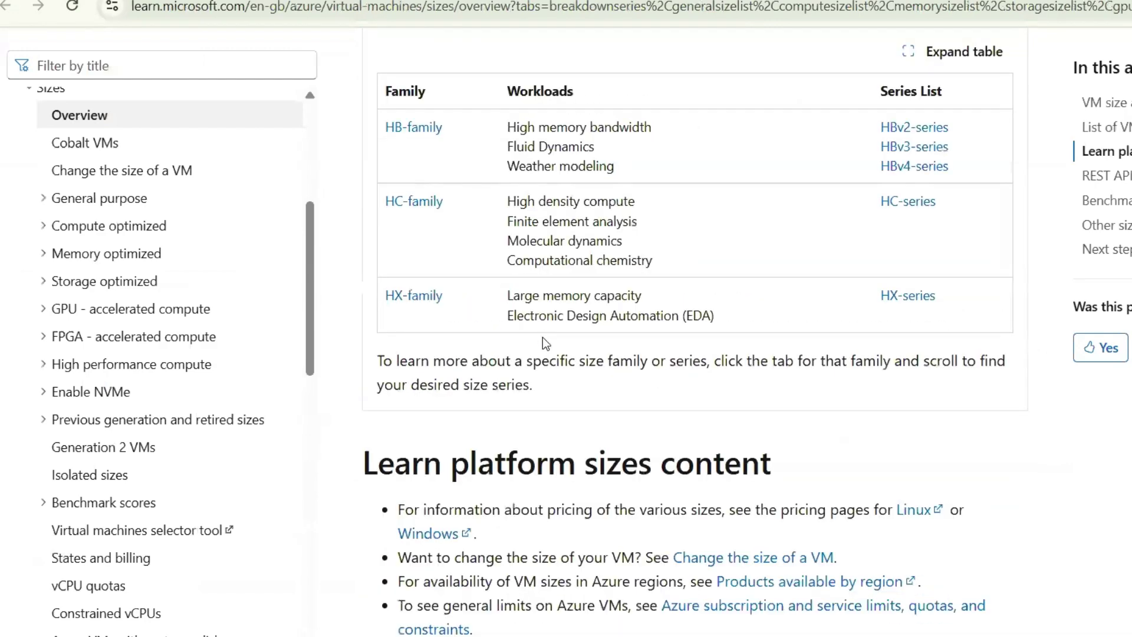
scroll(543, 340, down, 6)
scroll(543, 340, down, 10)
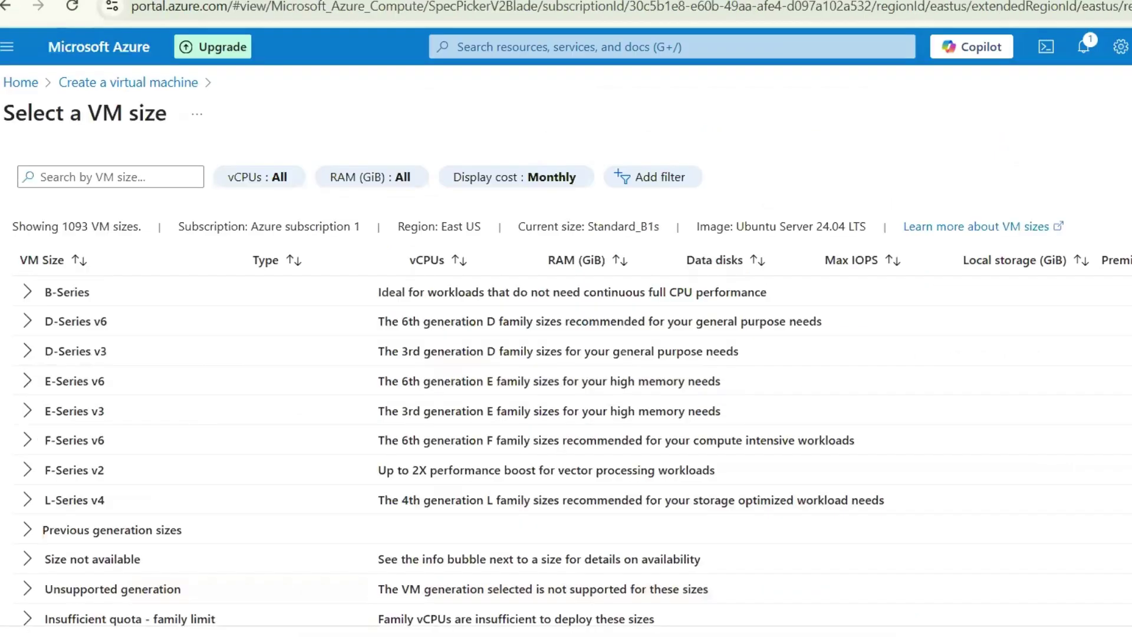
Expand B-Series and select the B1s (free services eligible) size for the VM
click(26, 295)
click(78, 384)
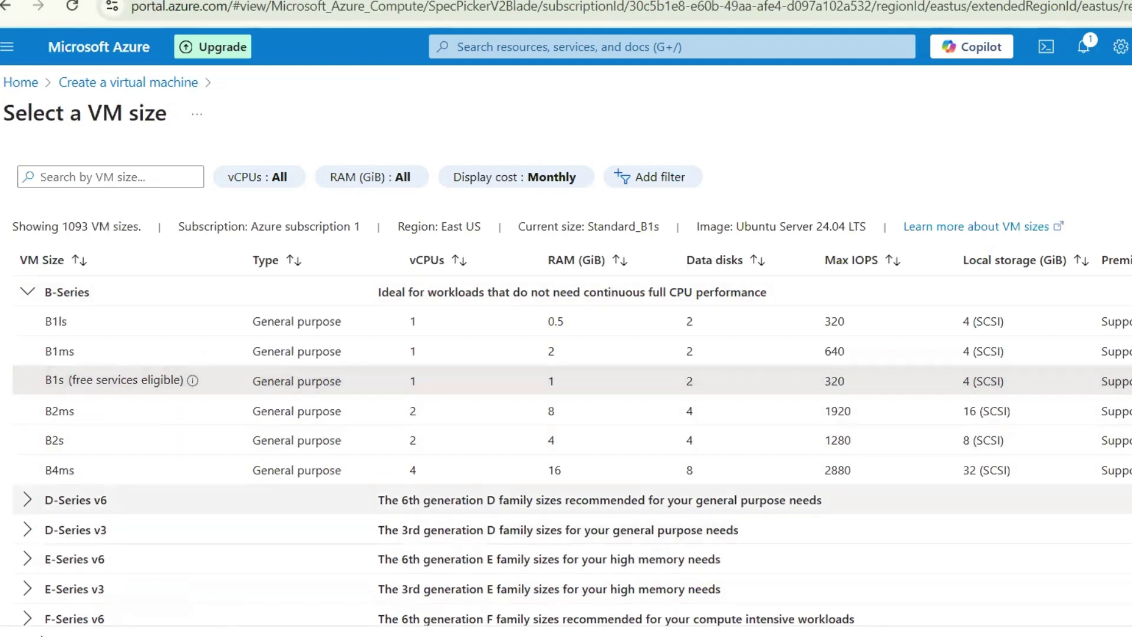
click(43, 634)
scroll(269, 276, down, 2)
scroll(269, 276, up, 1)
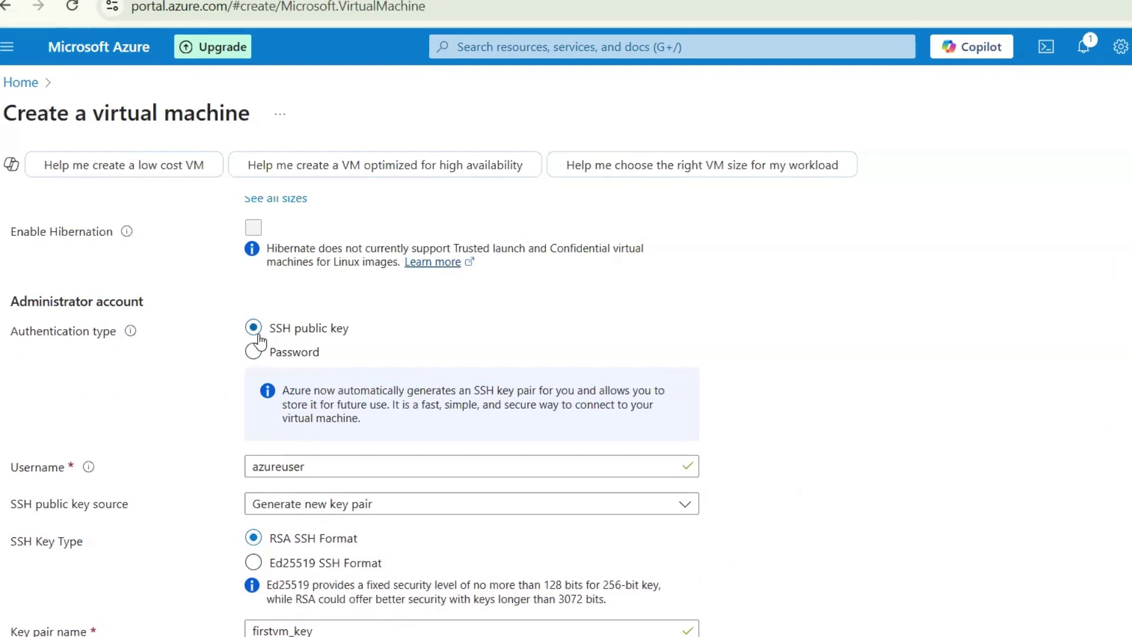
Scroll through the Administrator account settings and the SSH (22) inbound port rule
scroll(259, 341, down, 3)
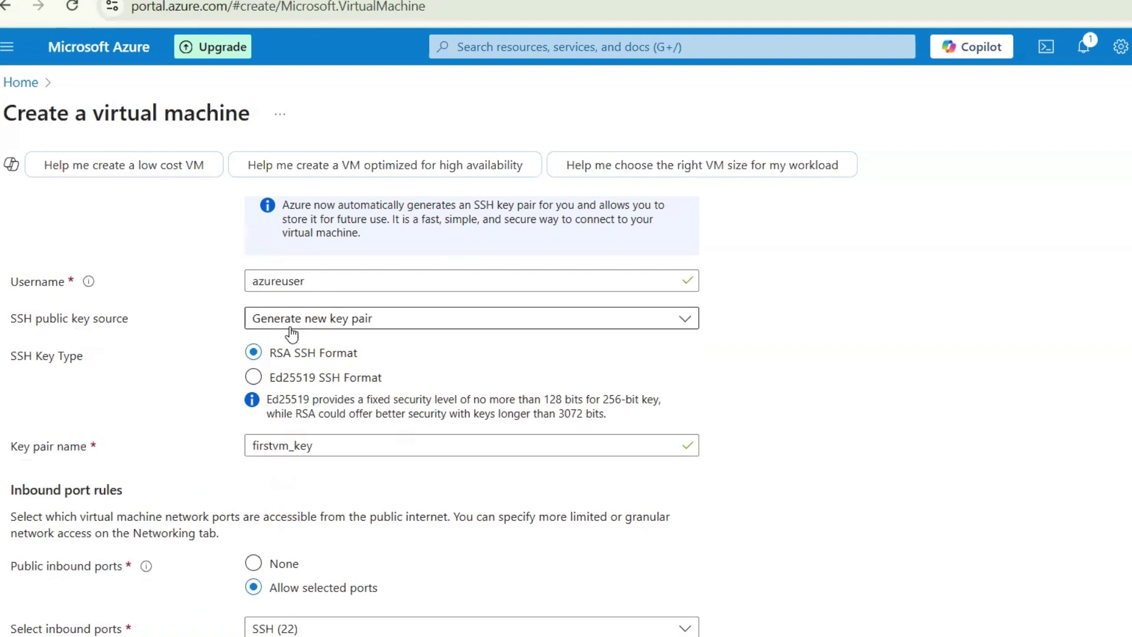
scroll(162, 401, down, 1)
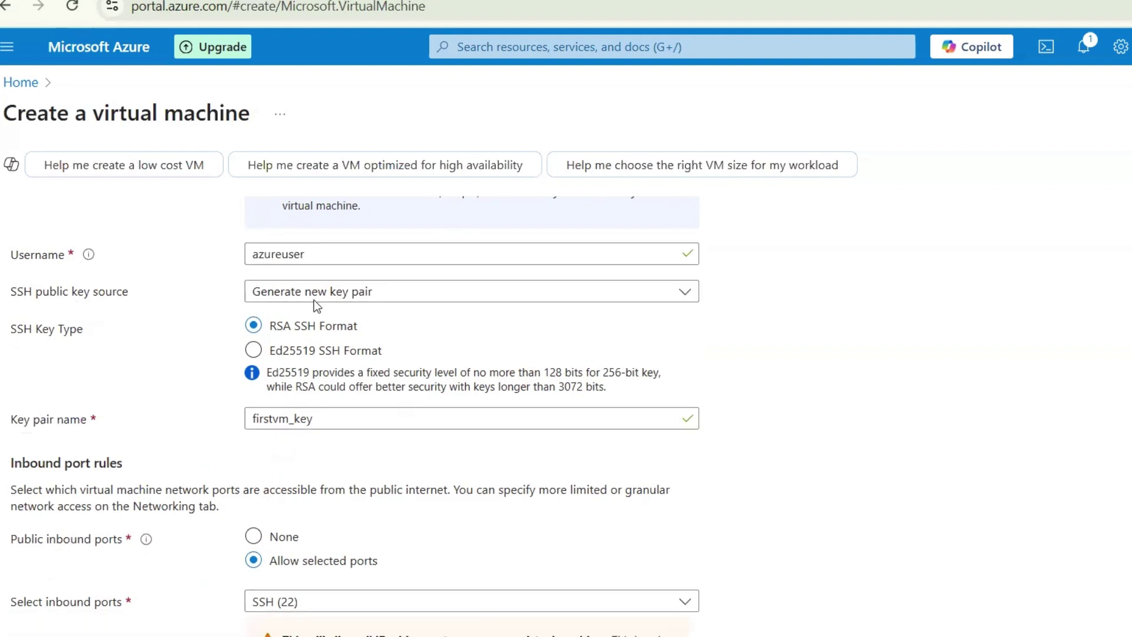
scroll(314, 299, down, 2)
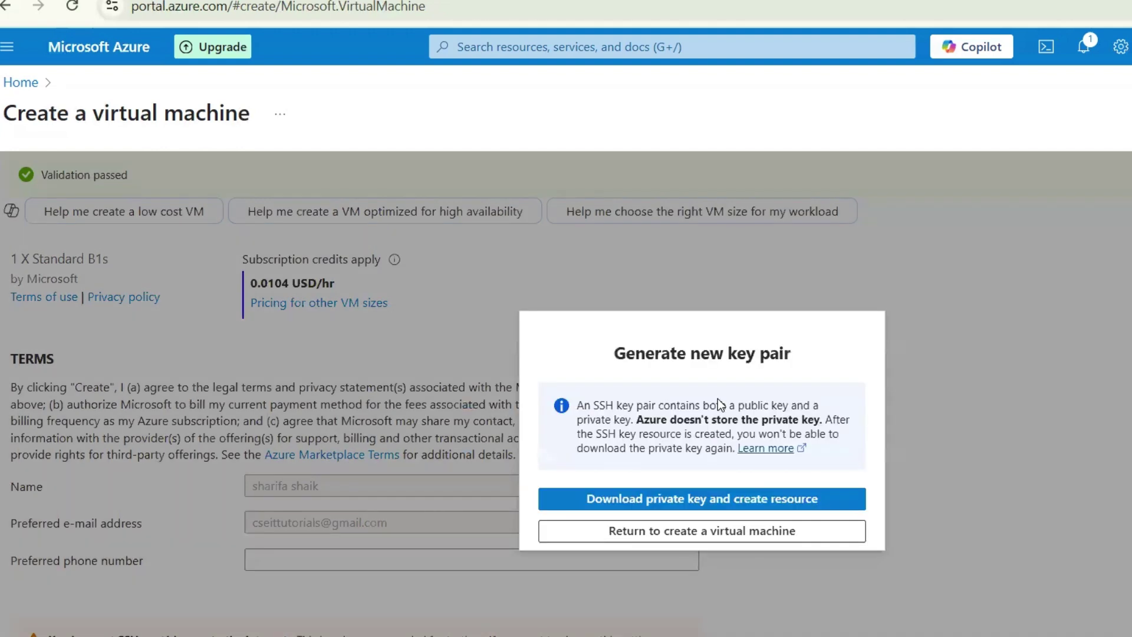
Download the firstvm private key, create the VM, and dismiss the downloads list
click(699, 501)
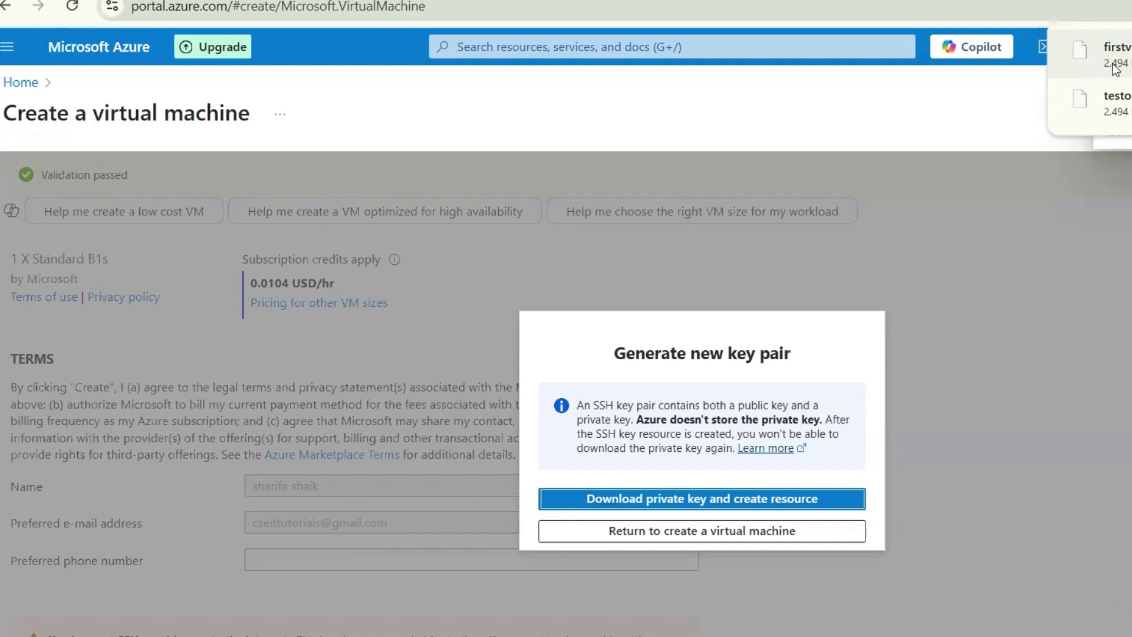
click(813, 203)
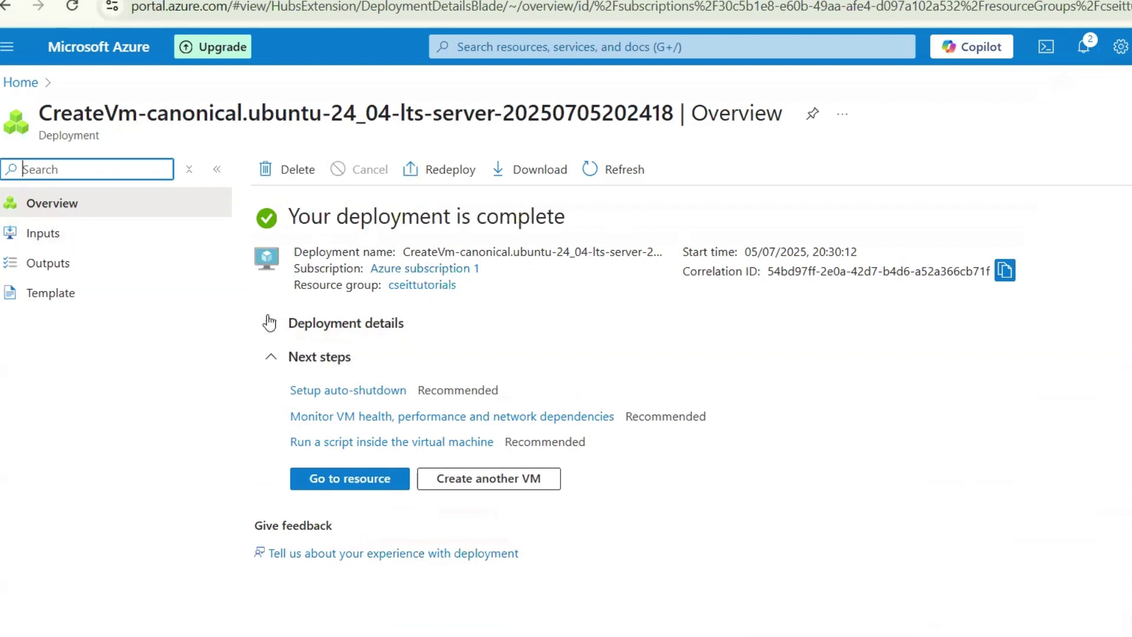
Go to the firstvm resource and check its Overview: Running, public IP 20.83.155.117
click(344, 477)
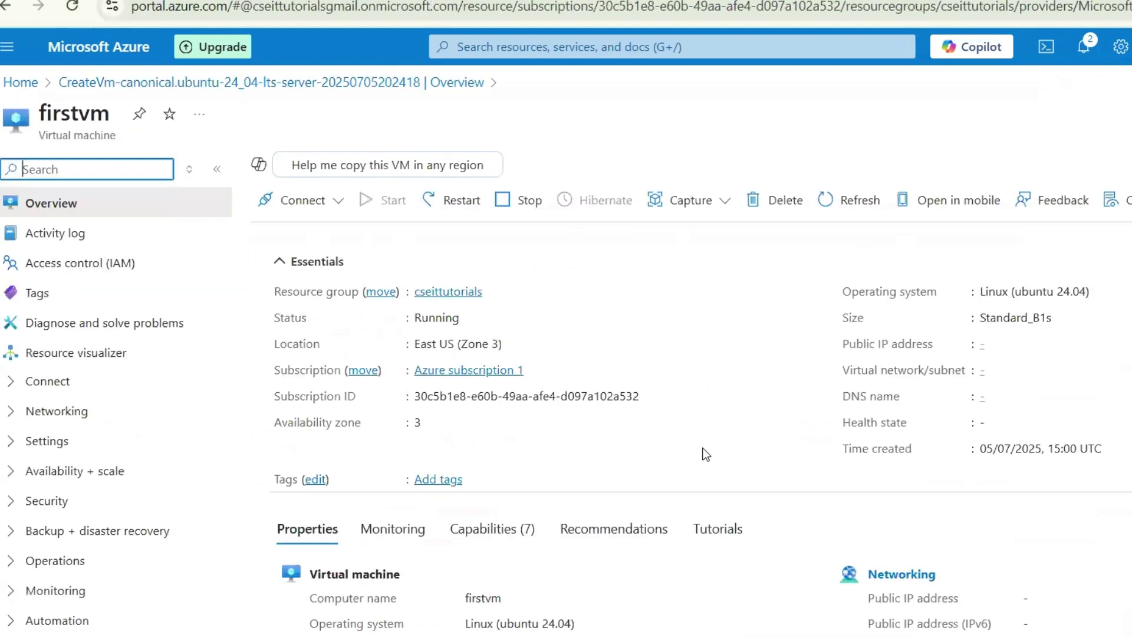
scroll(706, 454, down, 4)
scroll(706, 454, down, 9)
scroll(706, 454, up, 11)
scroll(705, 454, up, 2)
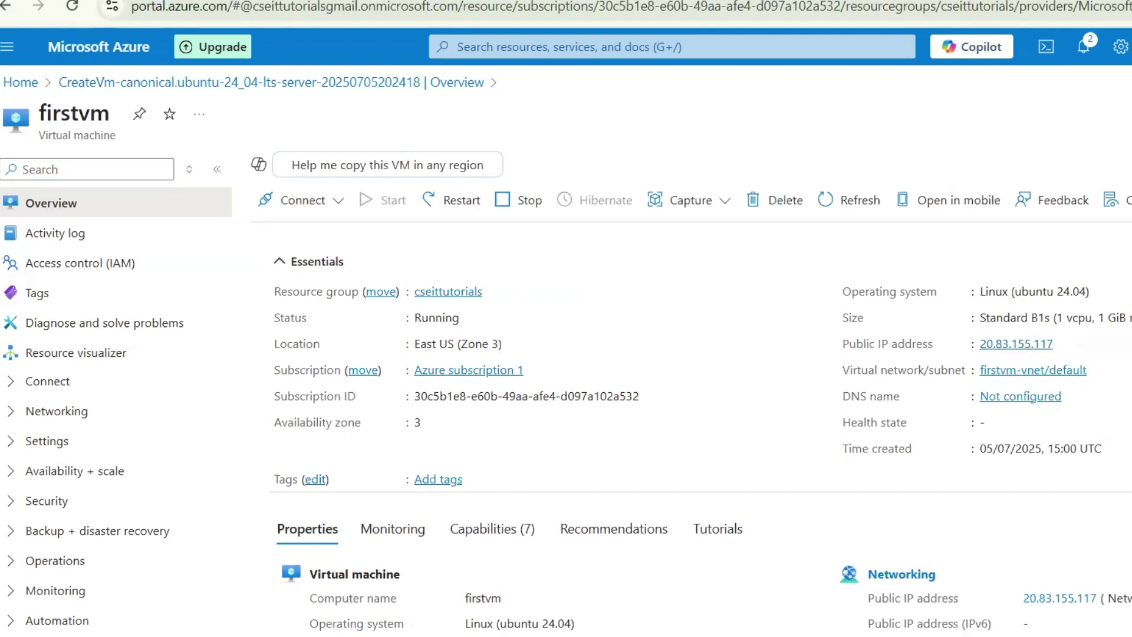
Launch Git Bash from Windows search and maximize its window
key(super+s)
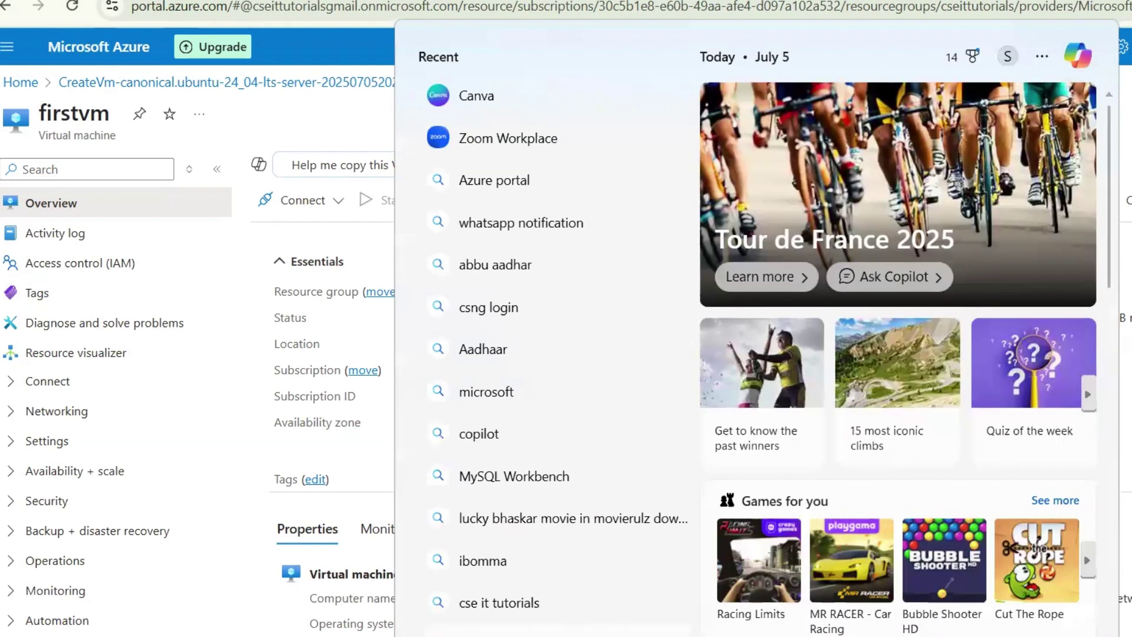
text(git)
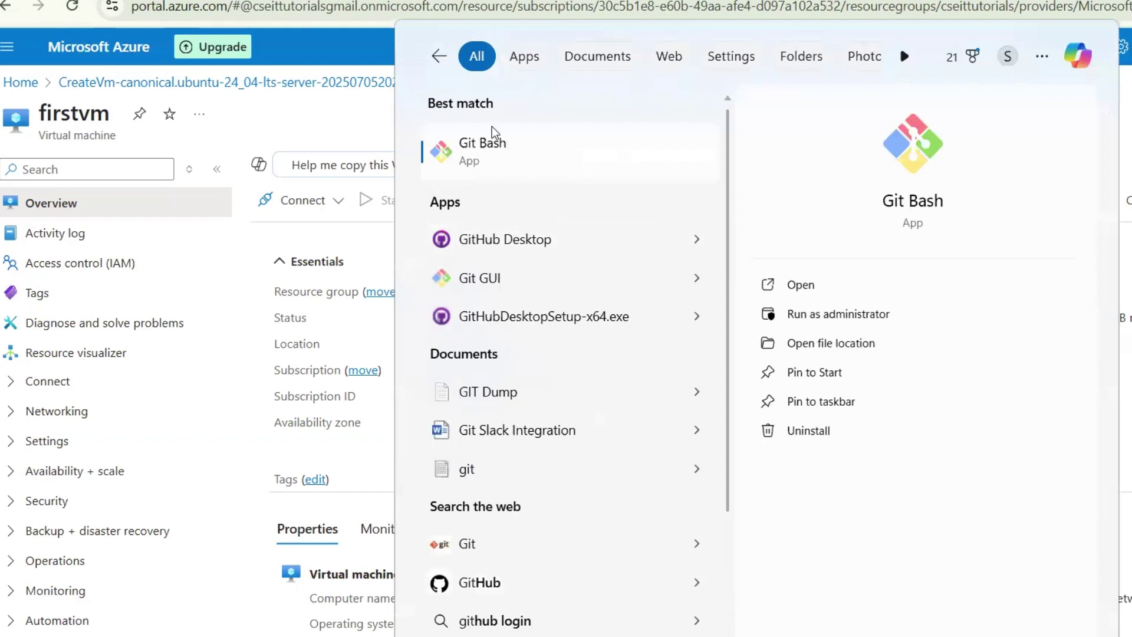
click(476, 170)
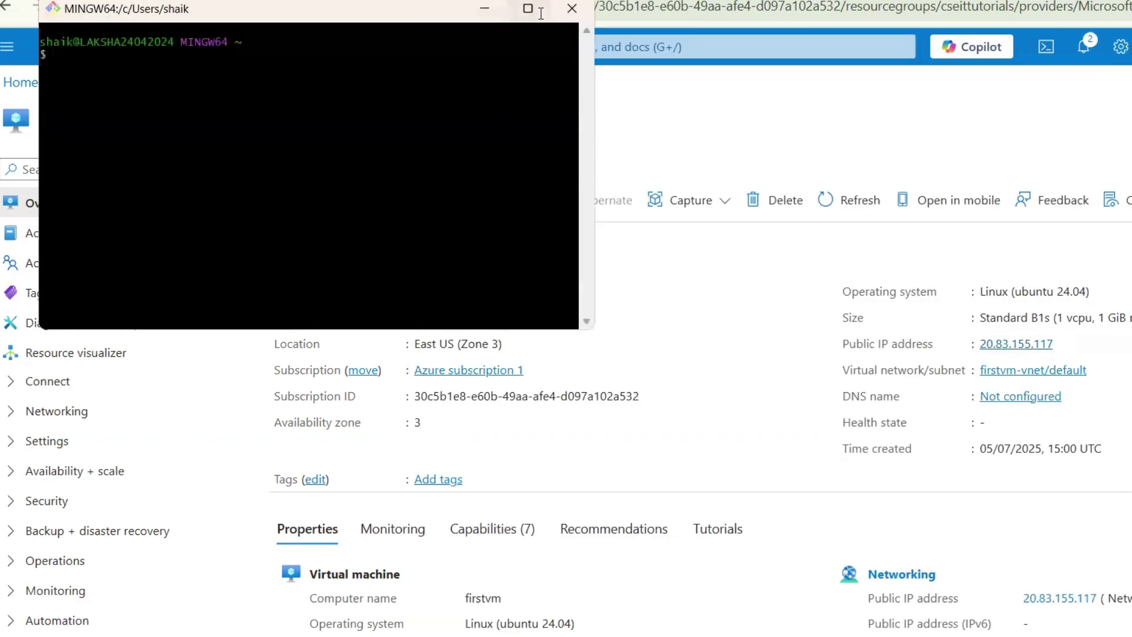
click(539, 12)
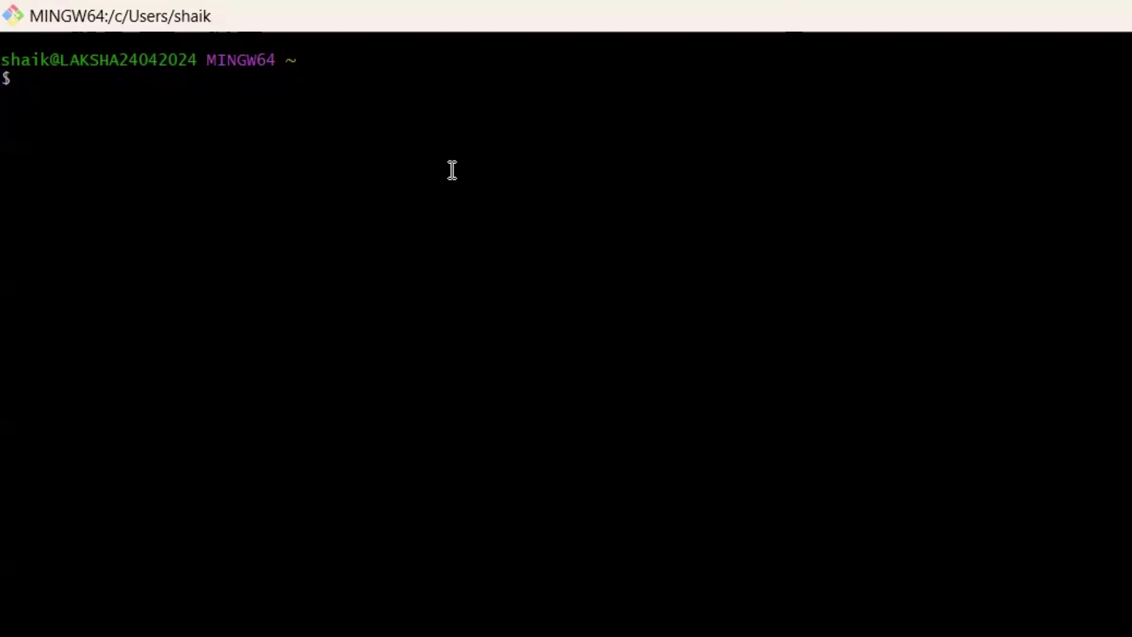
Enter the 'git bash' command at the shell prompt
text(% gi)
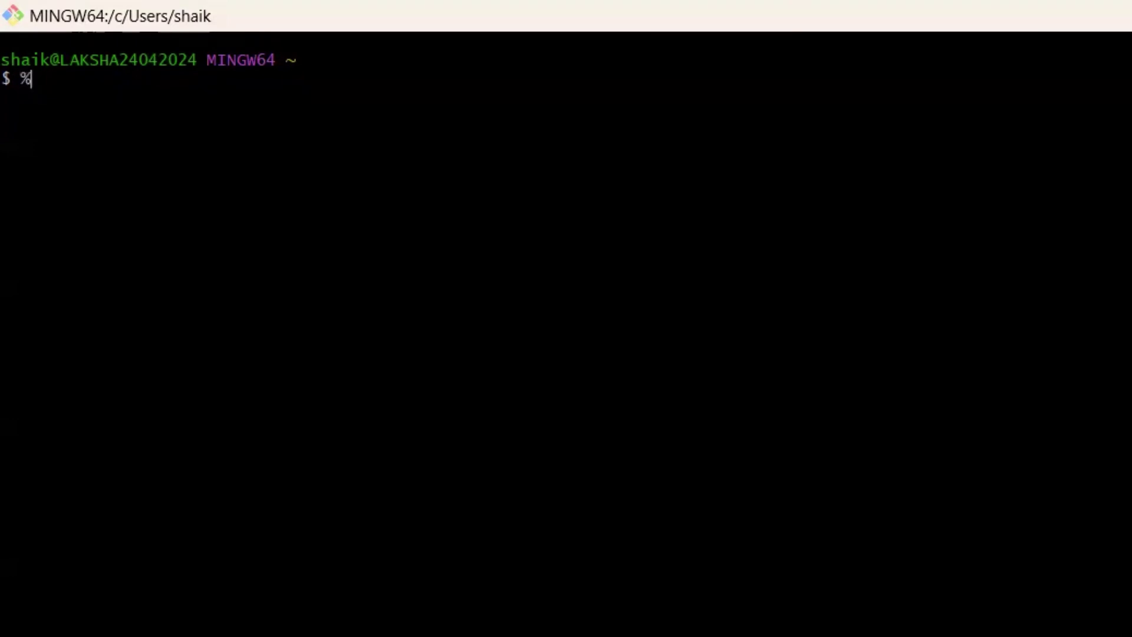
text(t)
key(BackSpace)
key(BackSpace)
key(BackSpace)
text(git bas)
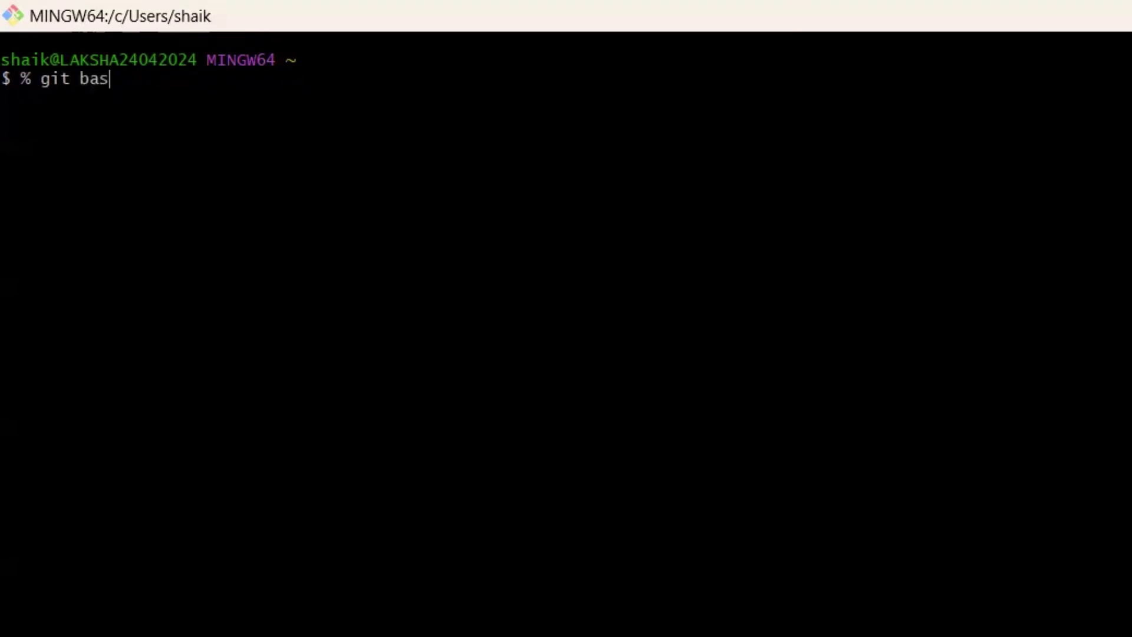
text(h)
key(Return)
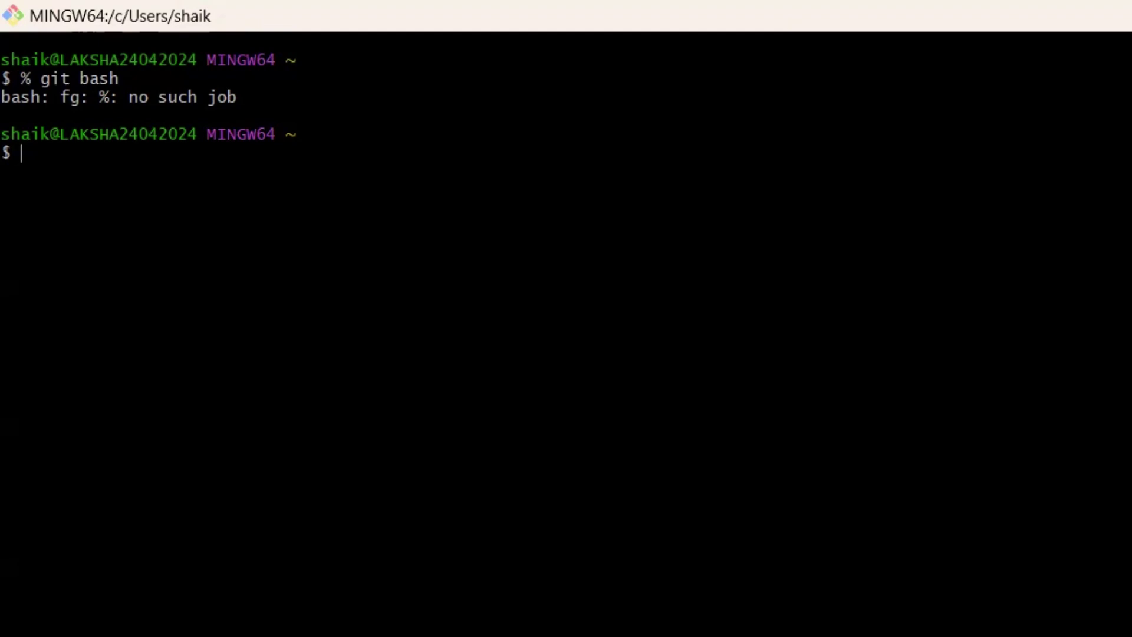
Build an 'ssh -i' command with the pasted firstvm_key.pem path followed by azureuser@
text(ssh -i)
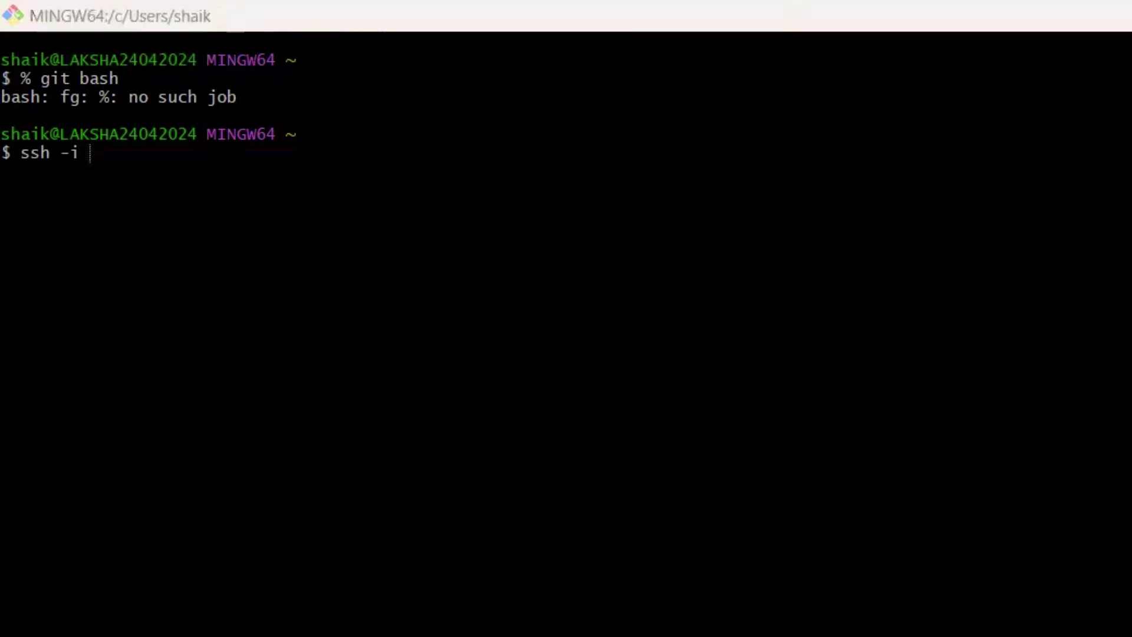
click(101, 154)
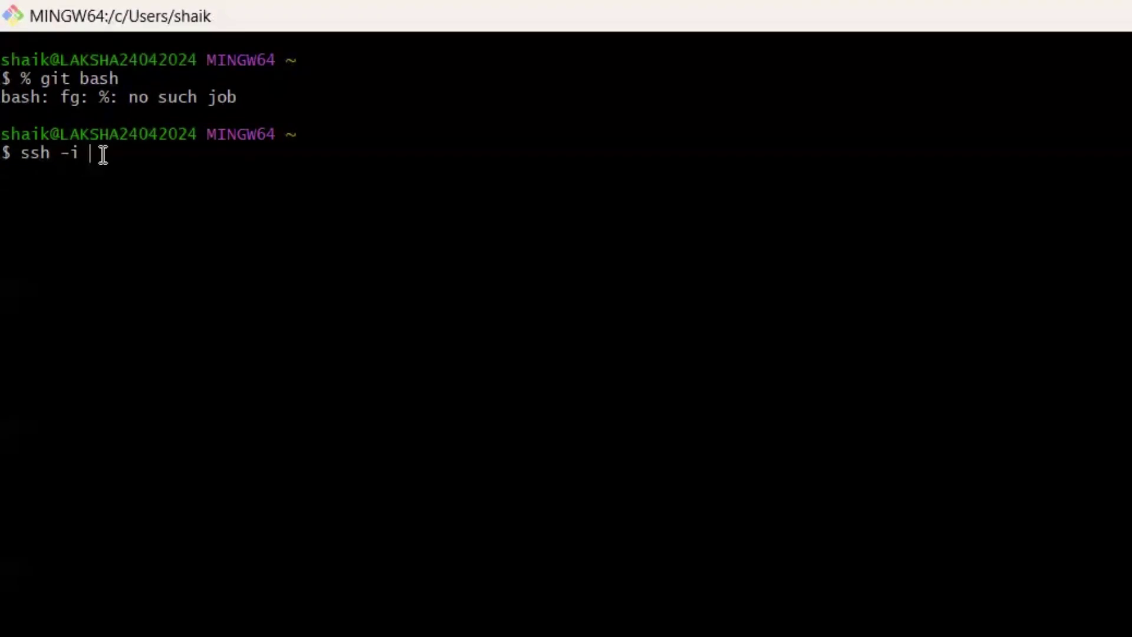
right_click(101, 156)
click(165, 240)
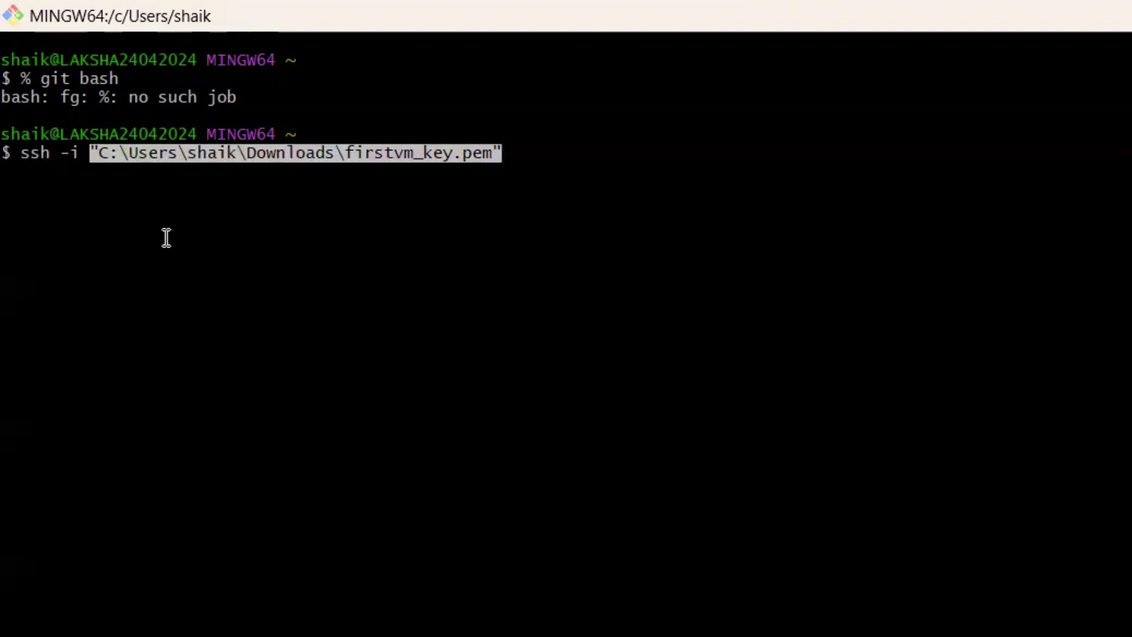
key(Right)
text(@)
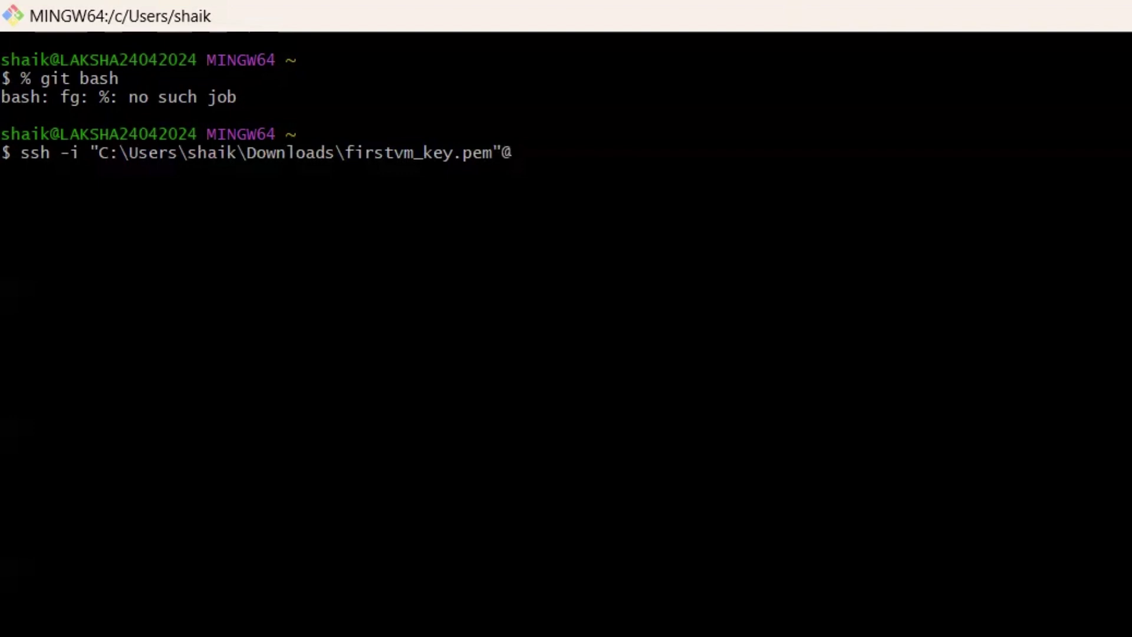
key(BackSpace)
text(azur)
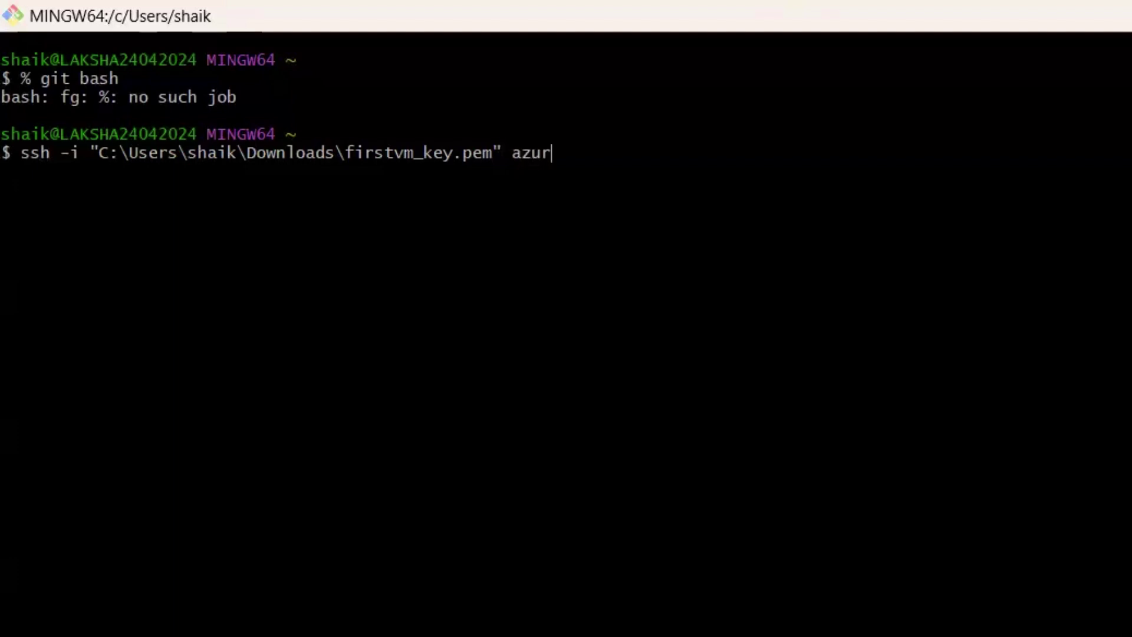
text(euser@)
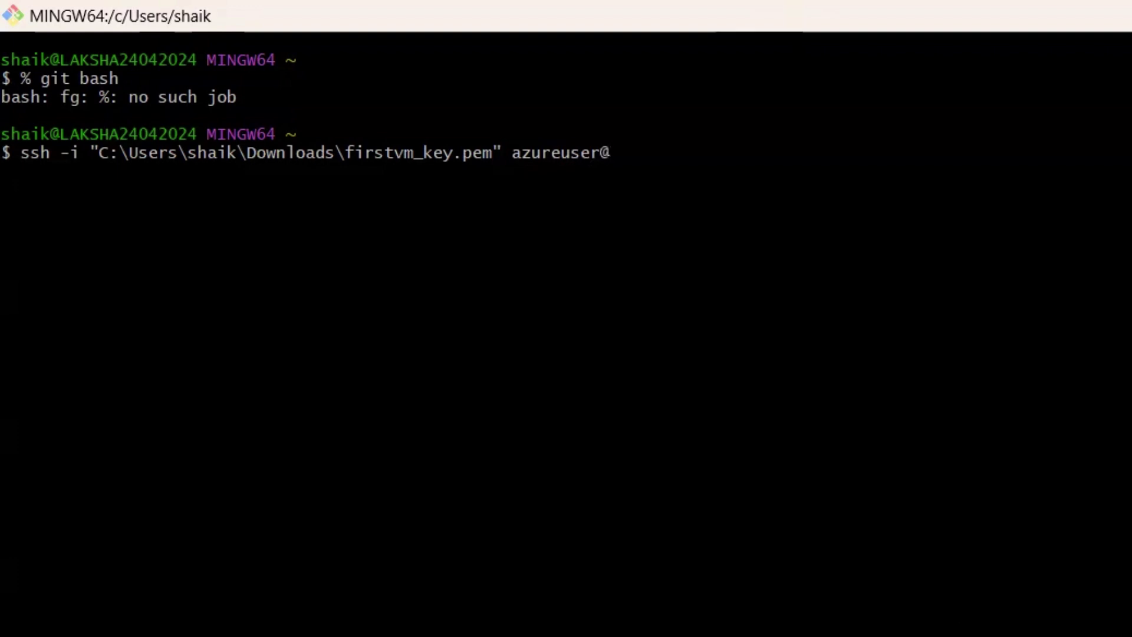
Paste IP 20.83.155.117, run ssh, and answer 'no' to the host fingerprint prompt
key(alt+Tab)
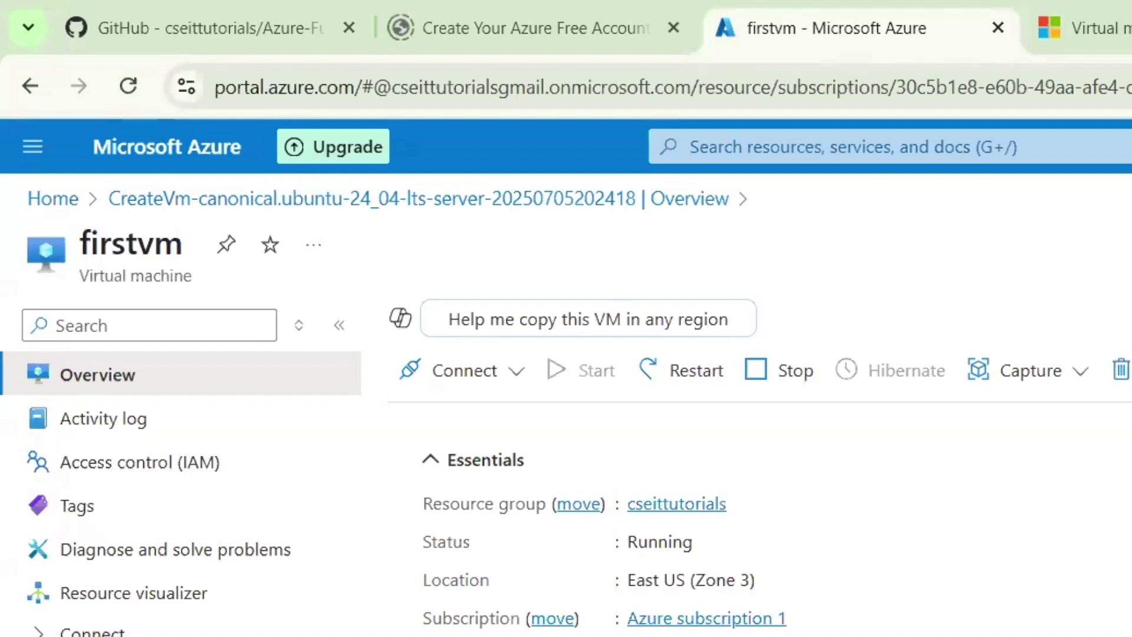
key(alt+Tab)
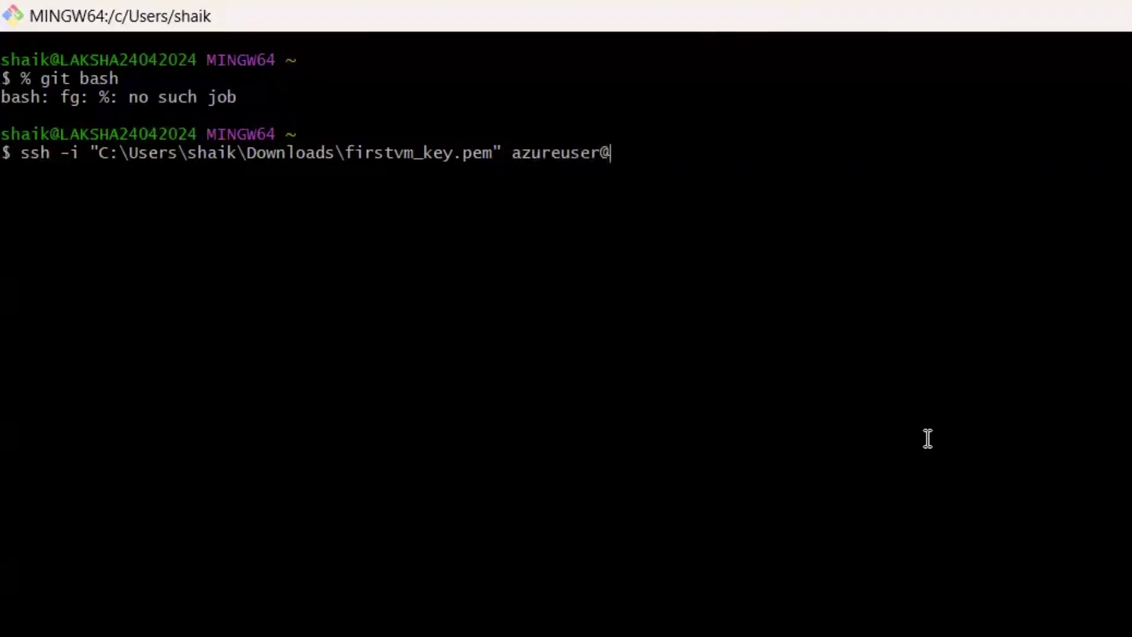
right_click(666, 156)
click(727, 243)
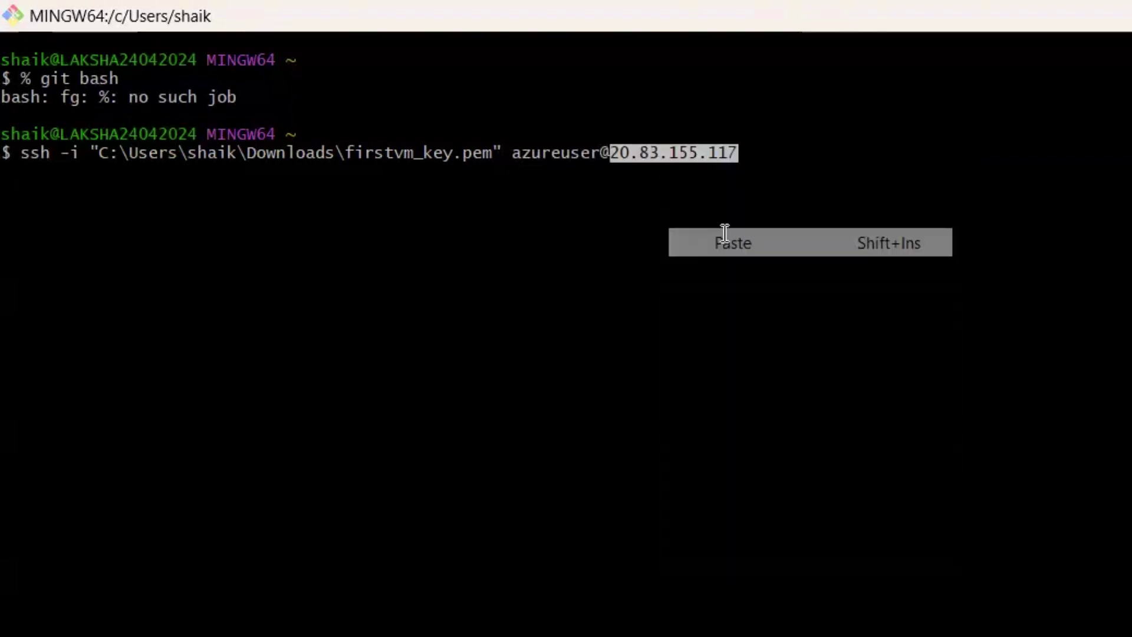
key(Return)
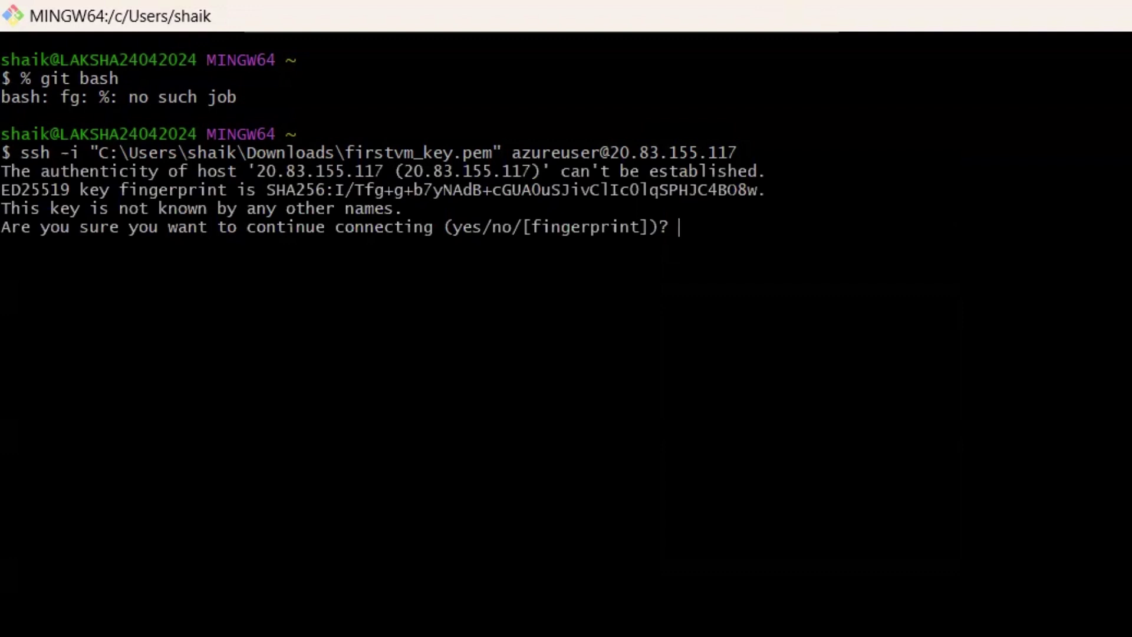
text(no)
key(Return)
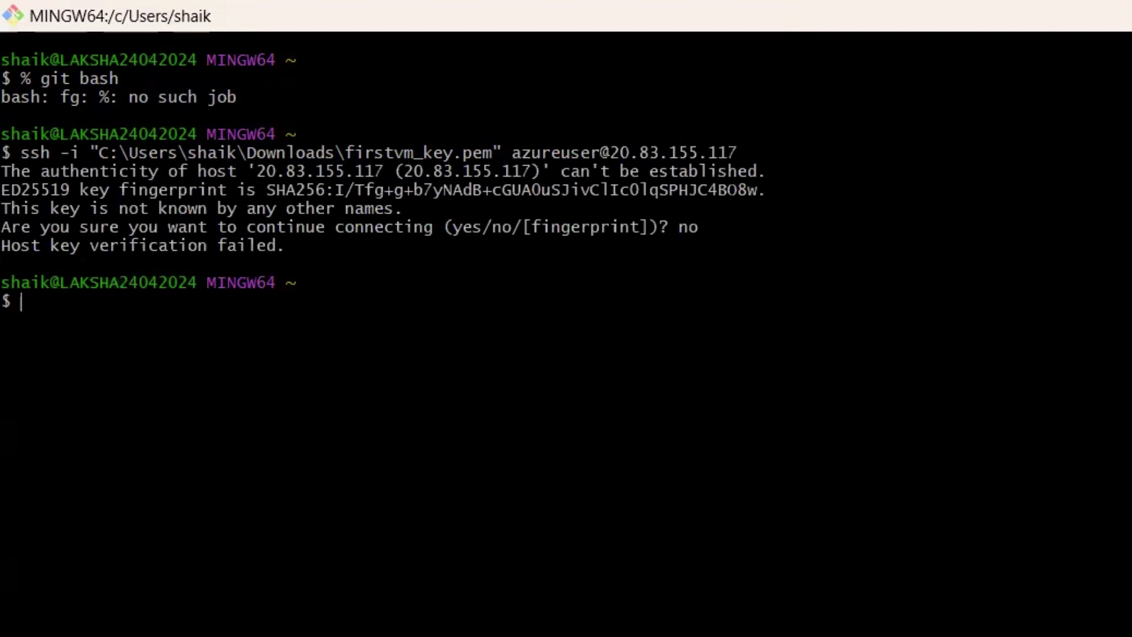
Copy firstvm_key.pem's full path from Downloads and paste it after 'chmod 600'
text(% chmod 600)
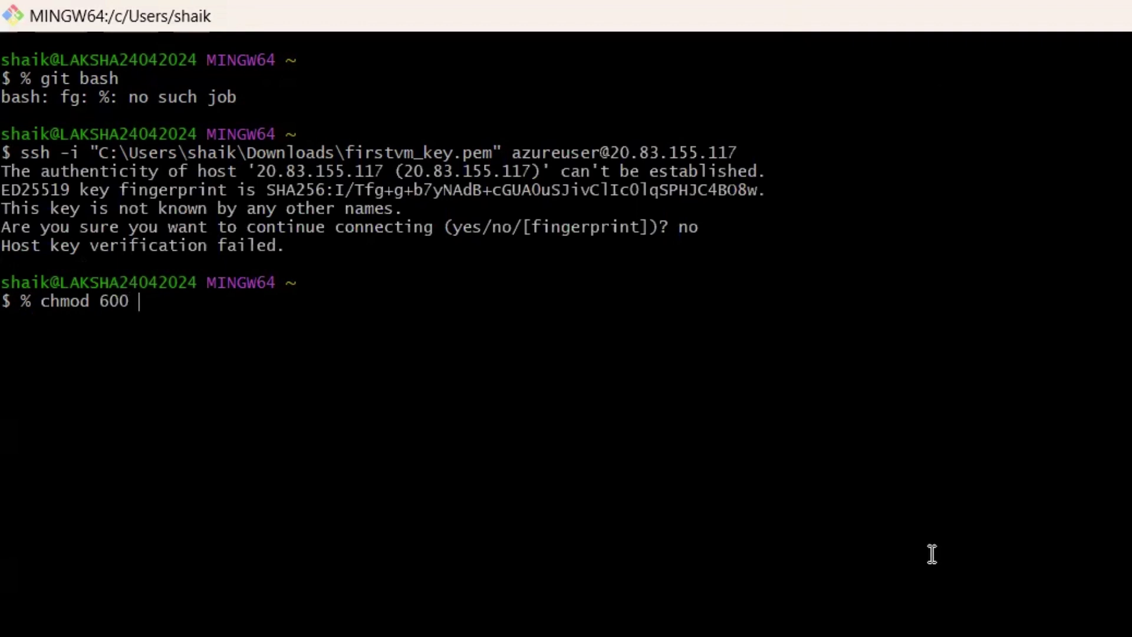
key(alt+Tab)
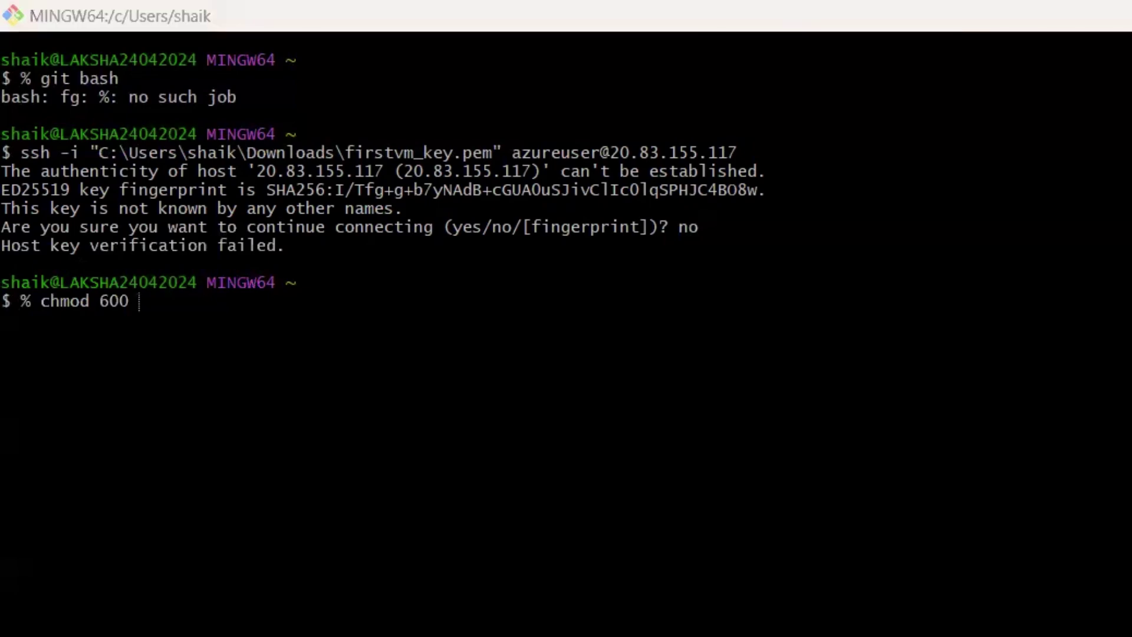
right_click(408, 273)
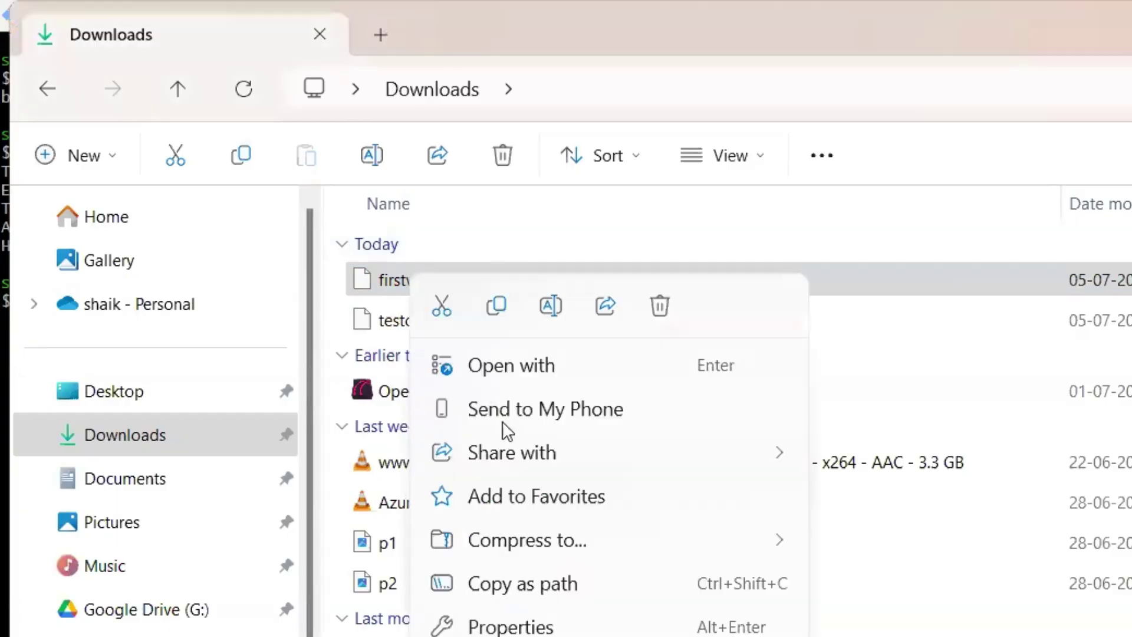
click(539, 579)
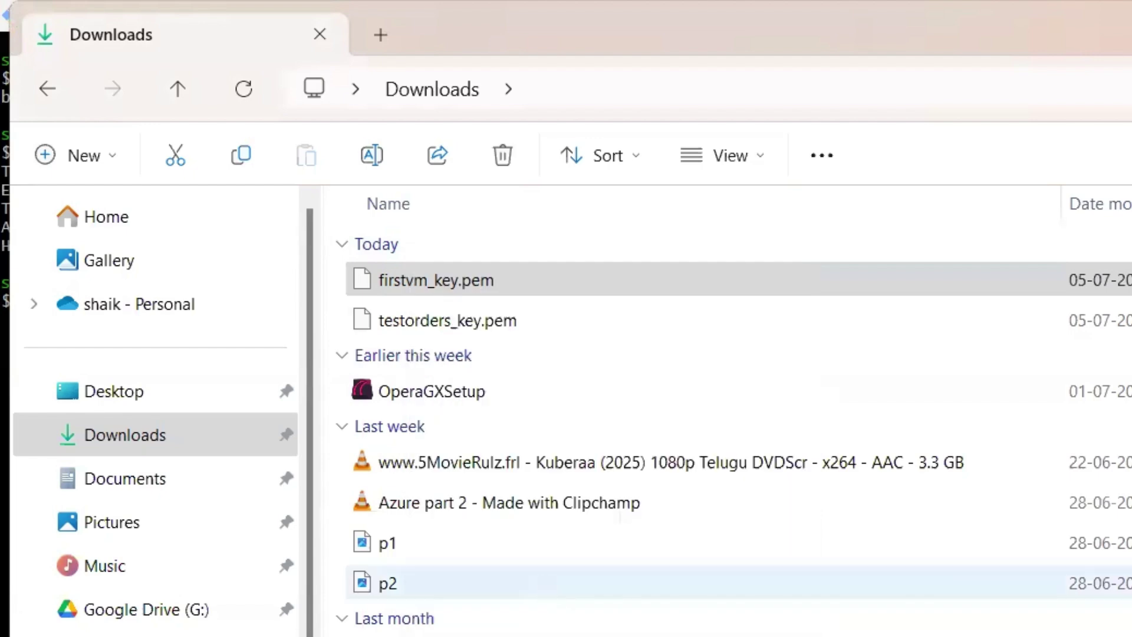
key(alt+Tab)
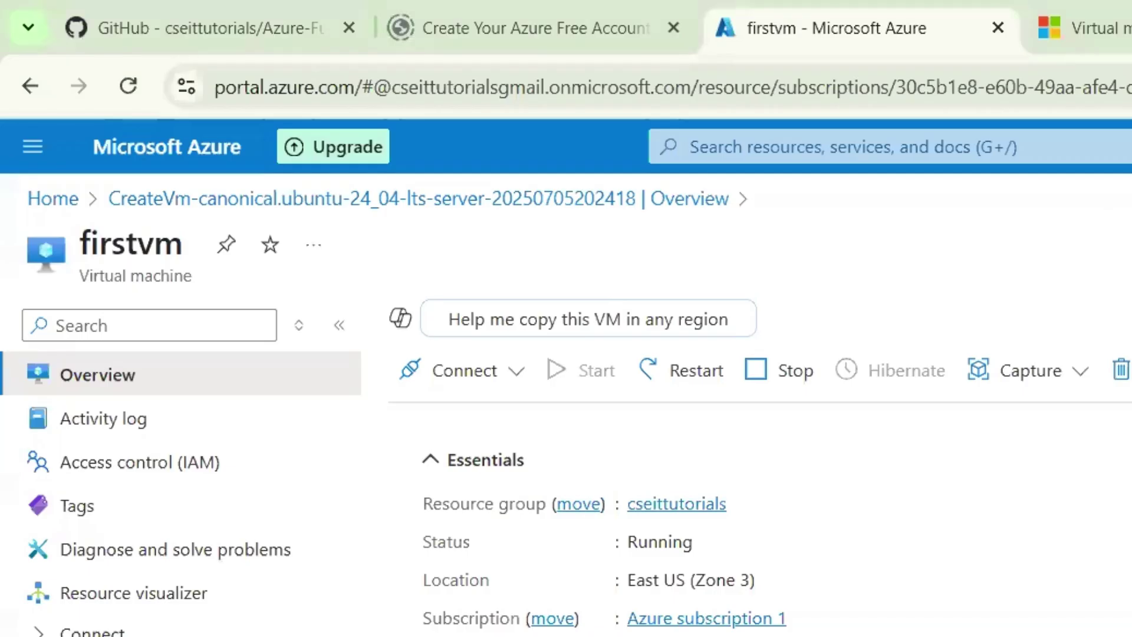
key(alt+Tab)
right_click(147, 299)
click(207, 387)
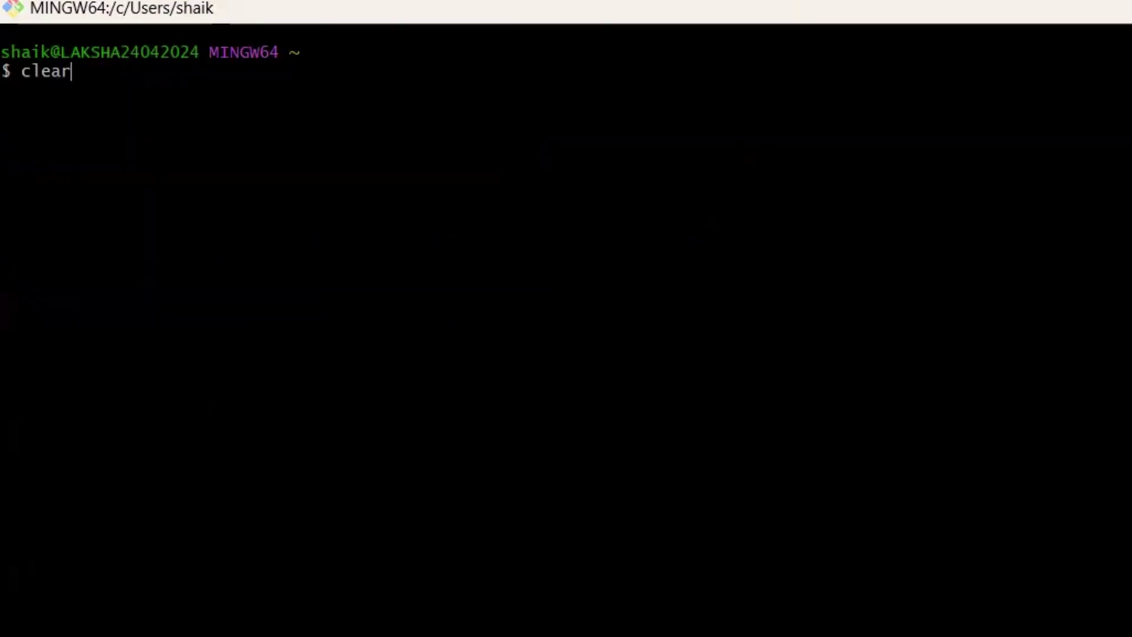
key(Up)
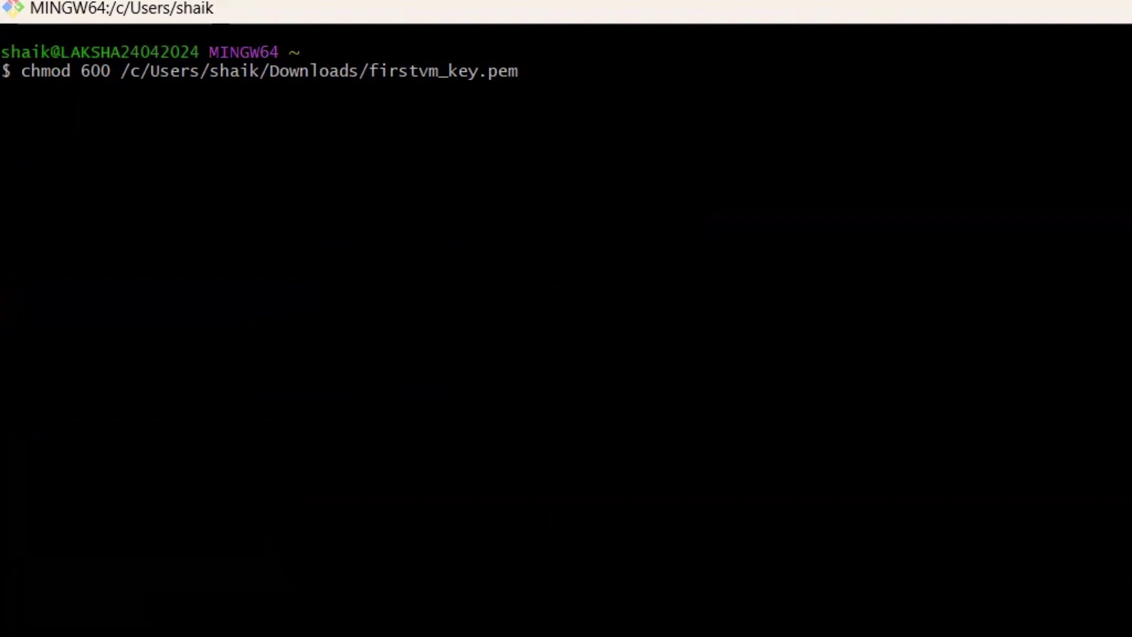
Restrict the key file to 600 permissions and SSH into firstvm, accepting its host key with 'yes'
key(Return)
key(Up)
key(Up)
key(Down)
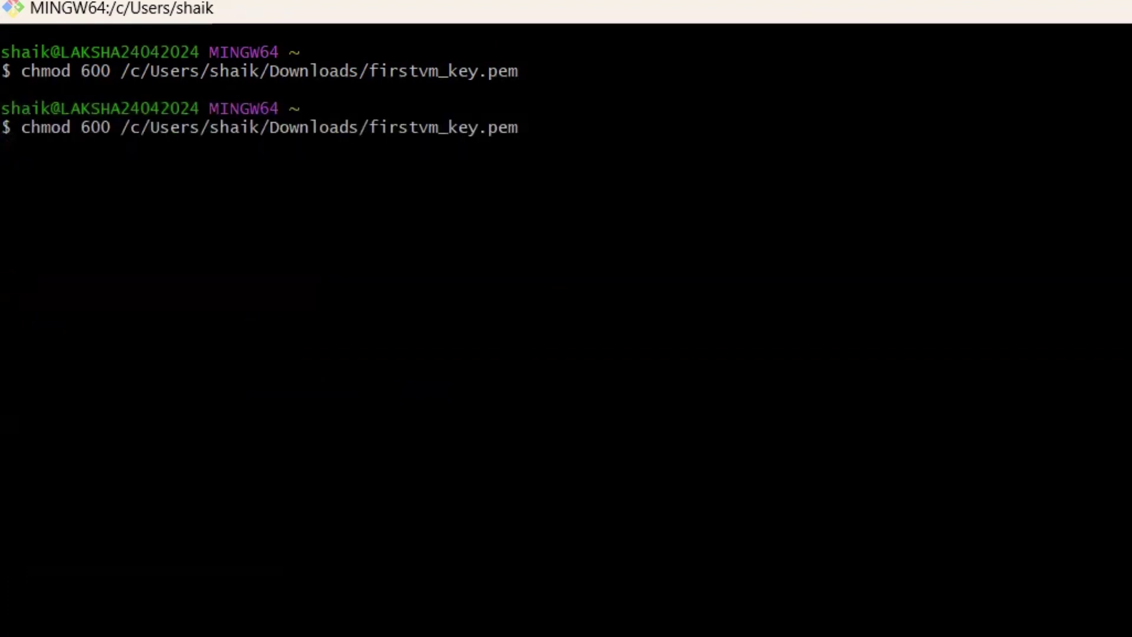
key(Up)
key(Up)
key(Up)
key(Up)
key(Up)
key(Up)
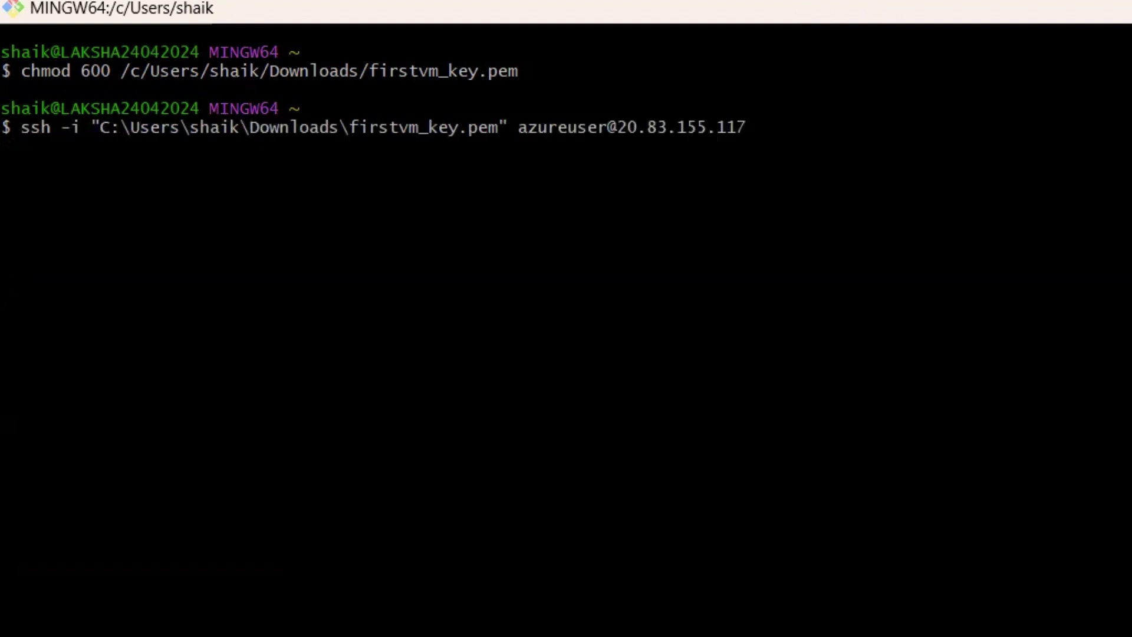
key(Return)
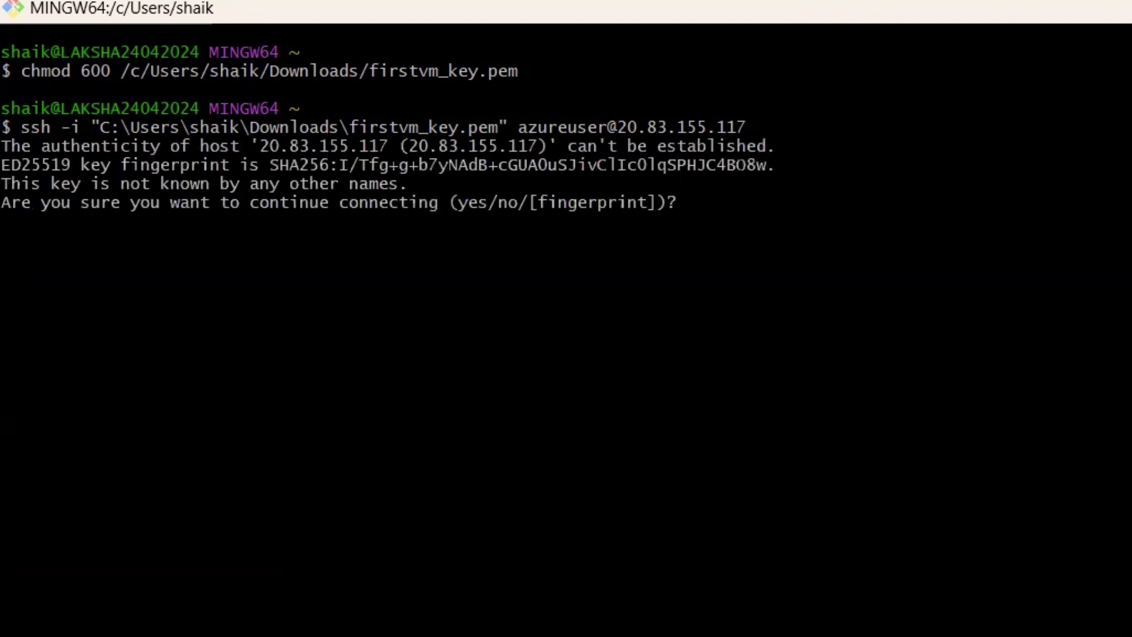
text(yes)
key(Return)
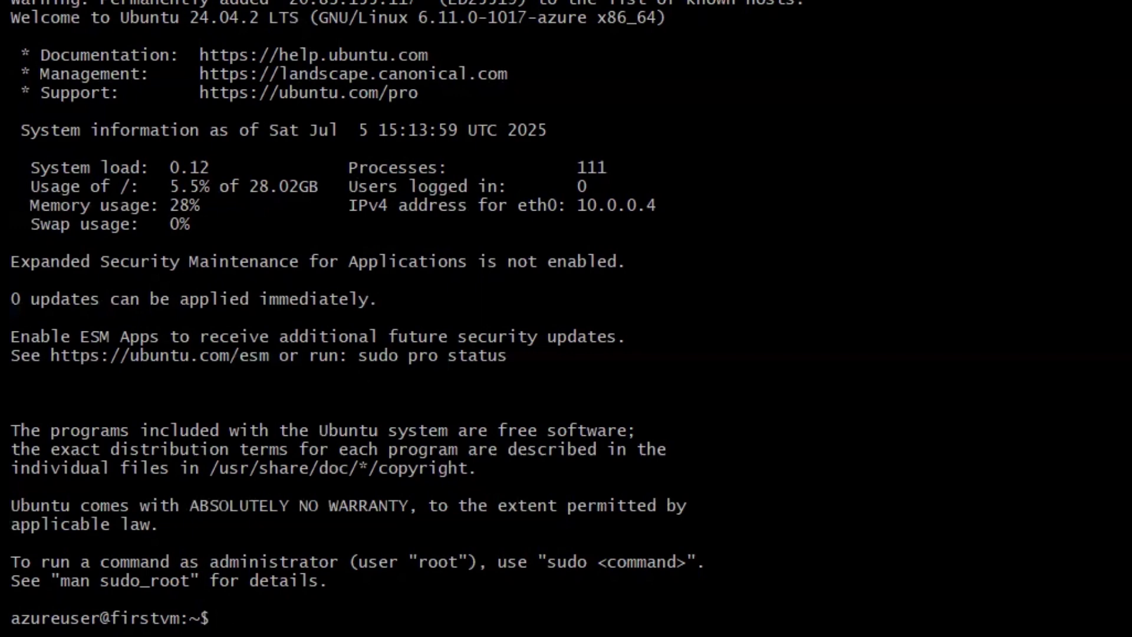
Erase stray characters at the firstvm prompt and clear the terminal screen
triple_click(21, 614)
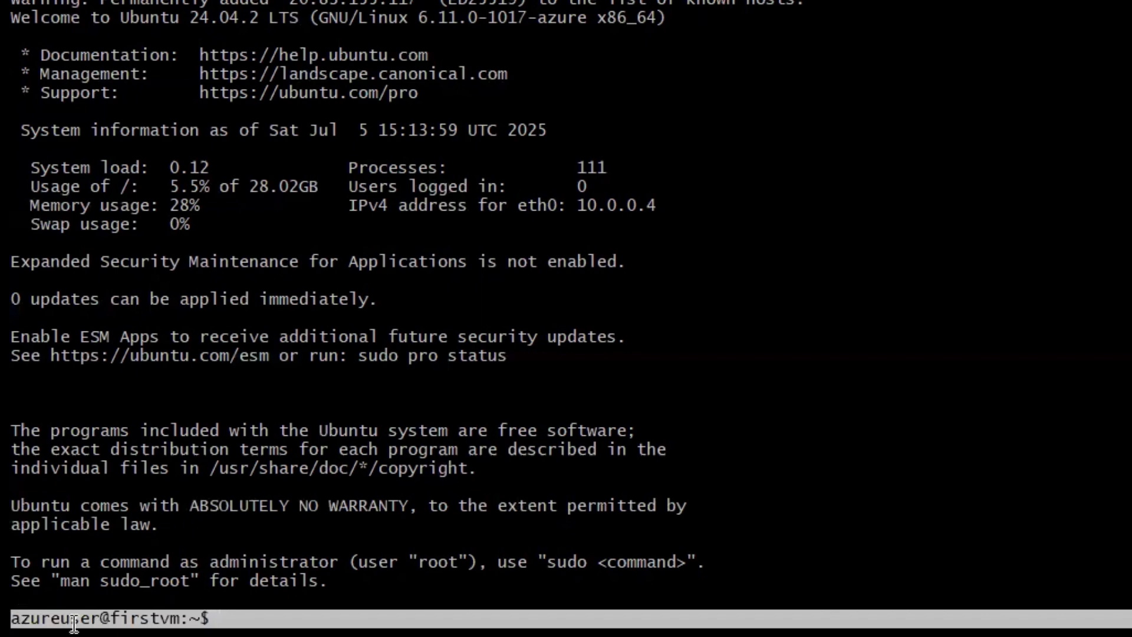
click(283, 608)
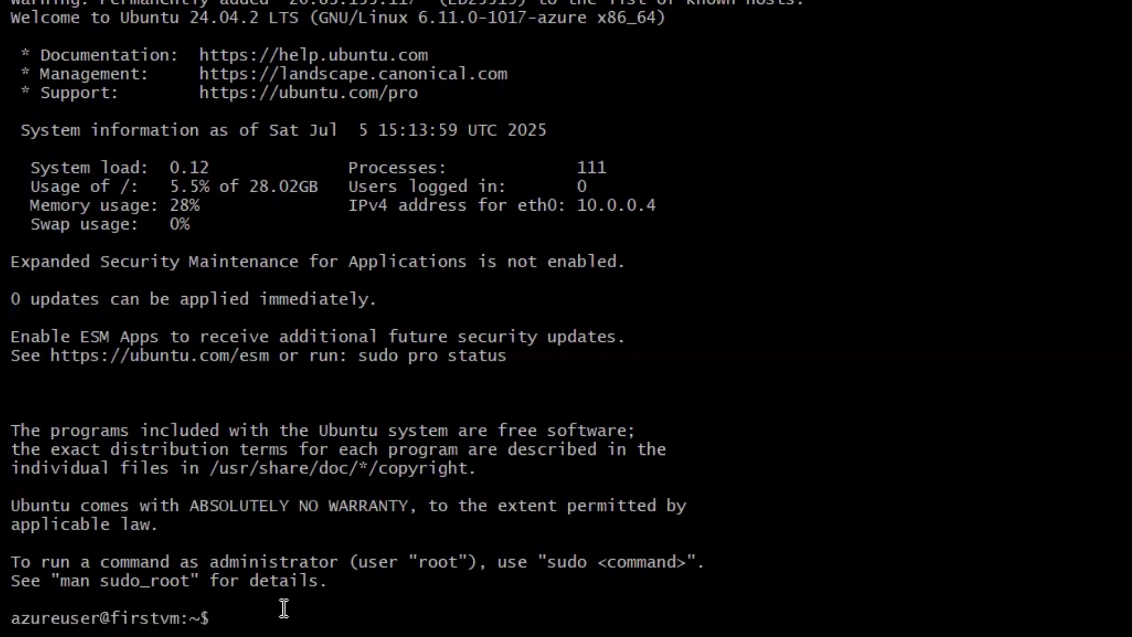
text(@c)
key(BackSpace)
key(BackSpace)
text(clear)
key(Return)
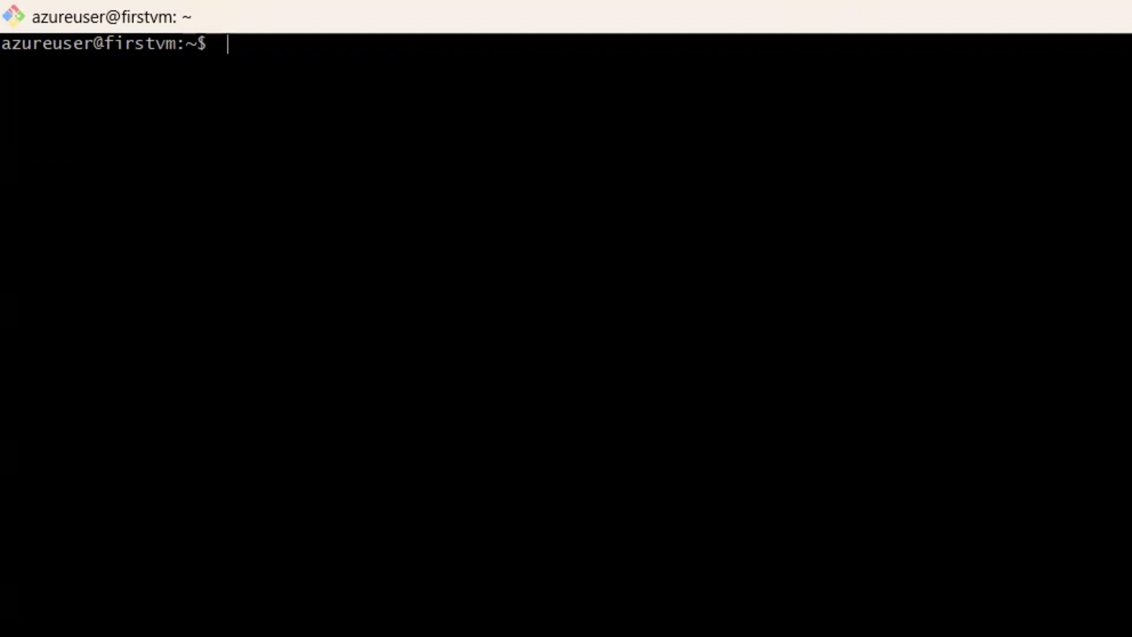
Run sudo apt update, then install docker.io on firstvm, confirming with y
text(sudo apt update)
key(Return)
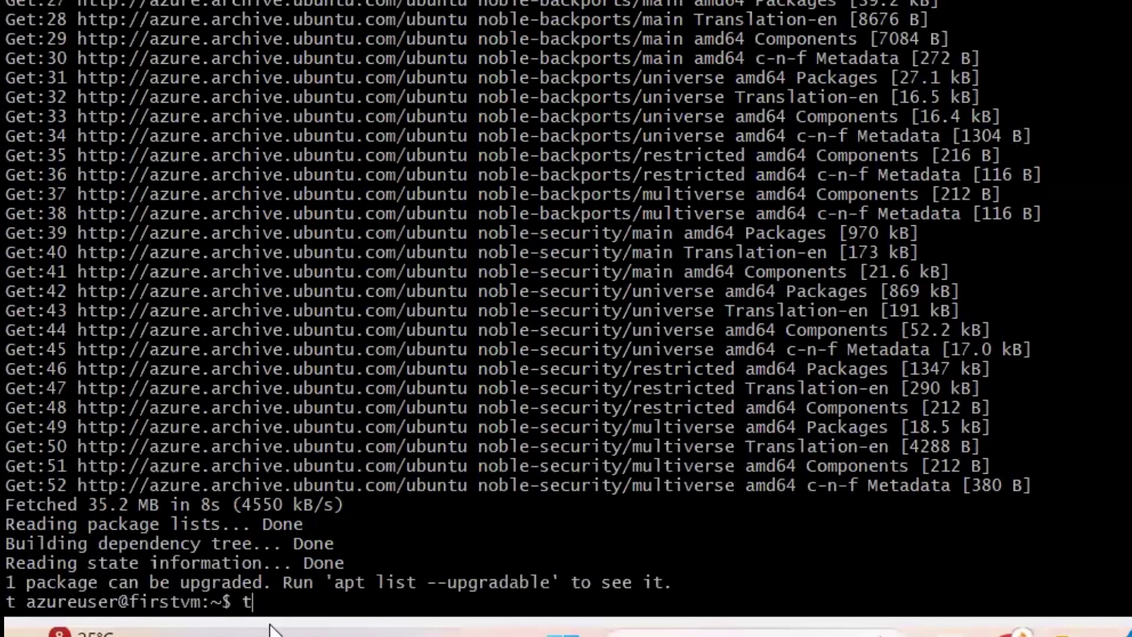
key(BackSpace)
text(sudo apt install docker.io)
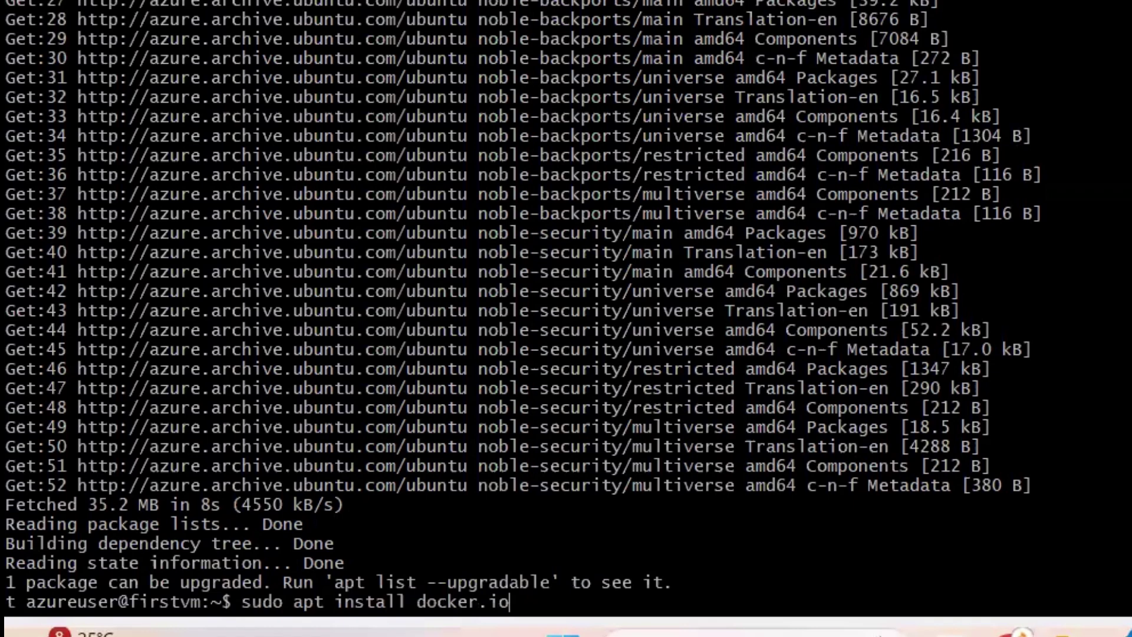
key(Return)
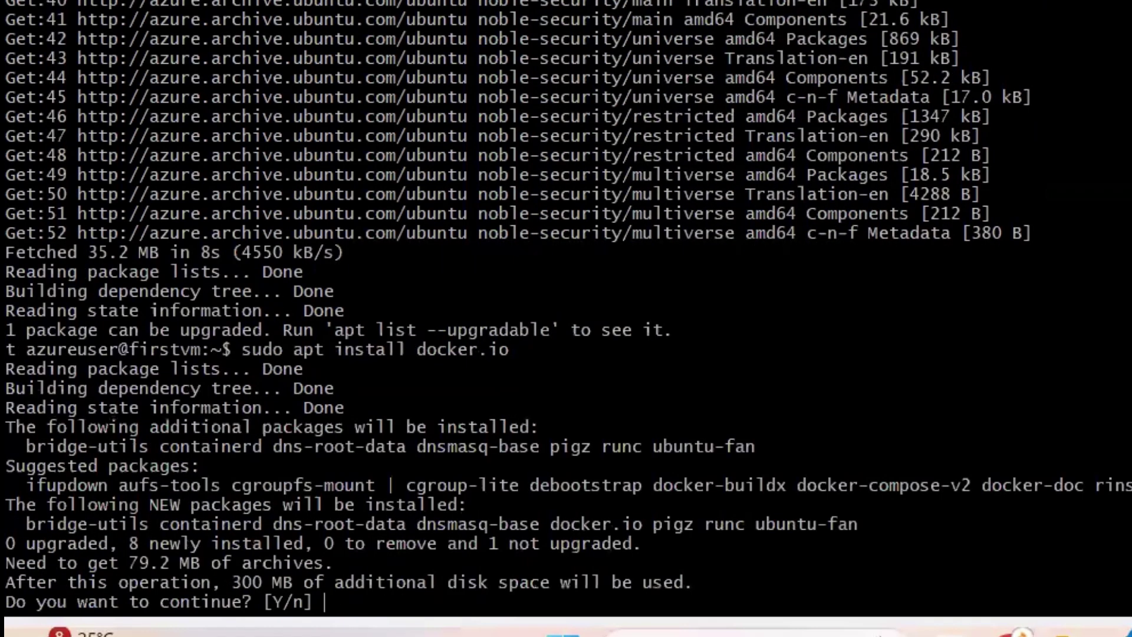
text(y)
key(Return)
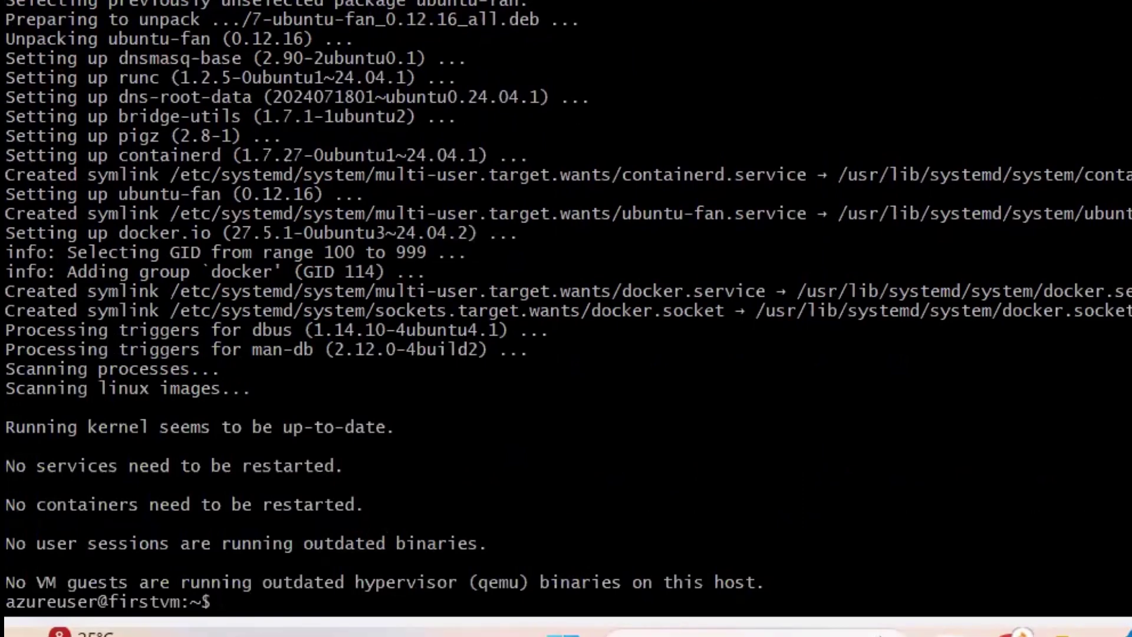
Switch to a root shell with sudo su
text(sudo sy)
key(BackSpace)
text(u)
key(Return)
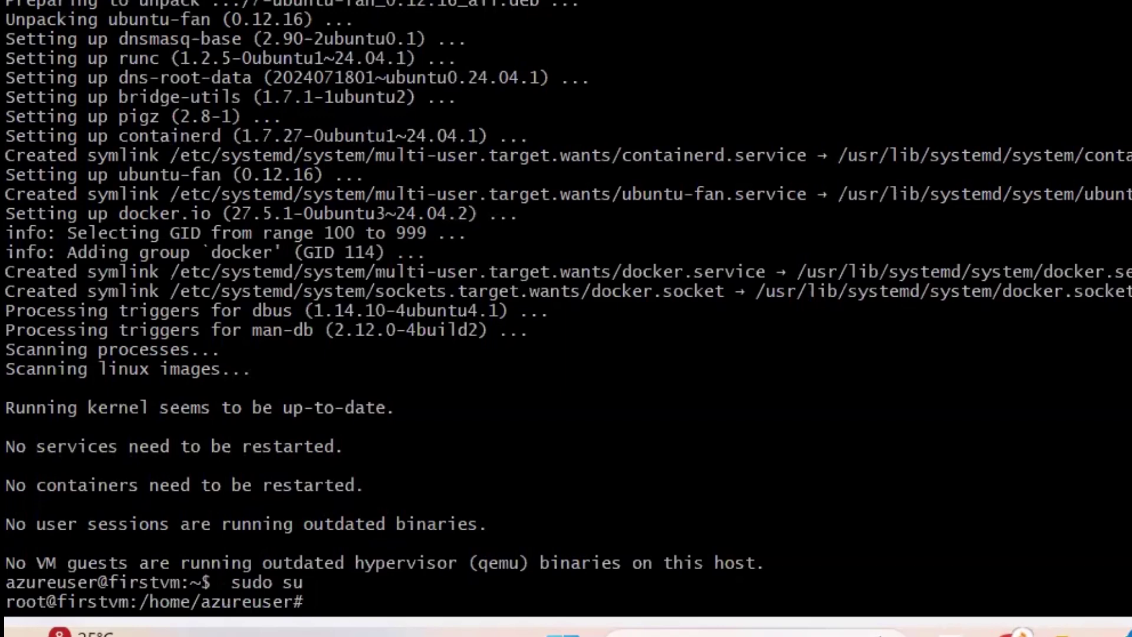
Run usermod -aG docker jenkins and java -version; both fail: no jenkins user, Java missing
text(username)
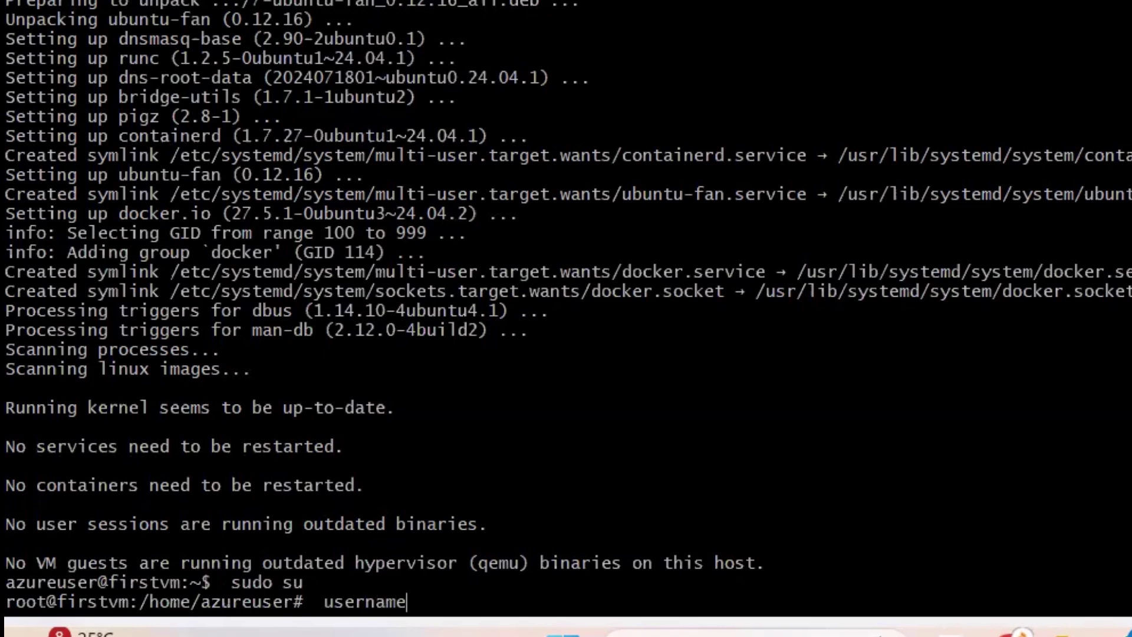
key(BackSpace)
key(BackSpace)
key(BackSpace)
key(BackSpace)
text(mod -aG)
text(d)
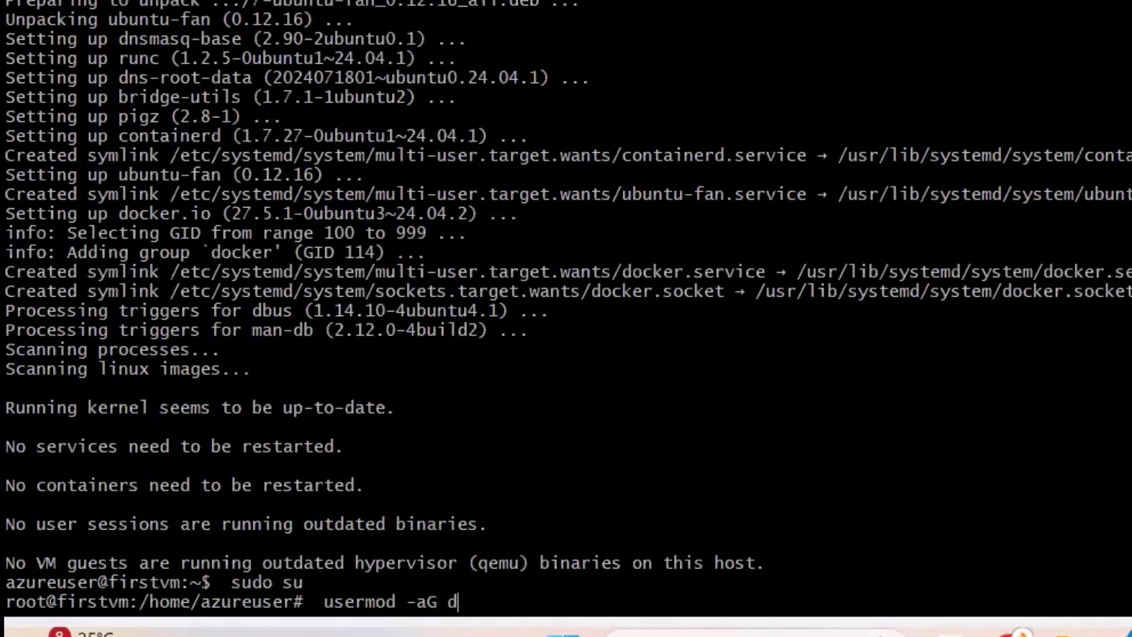
text(ocker jen)
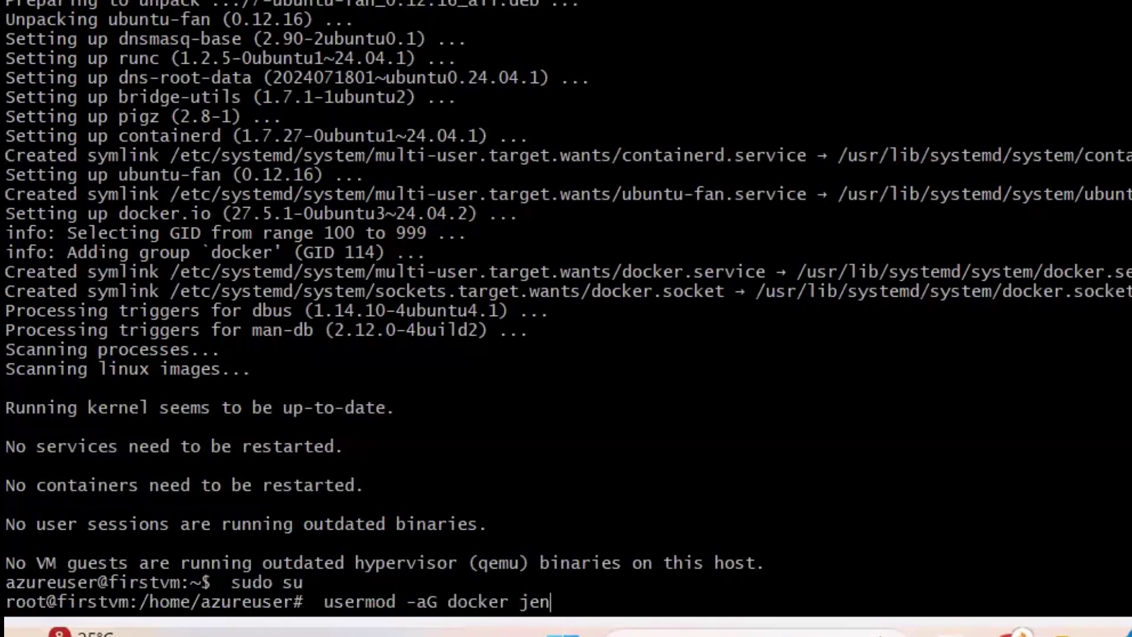
text(kins)
key(Return)
text(java )
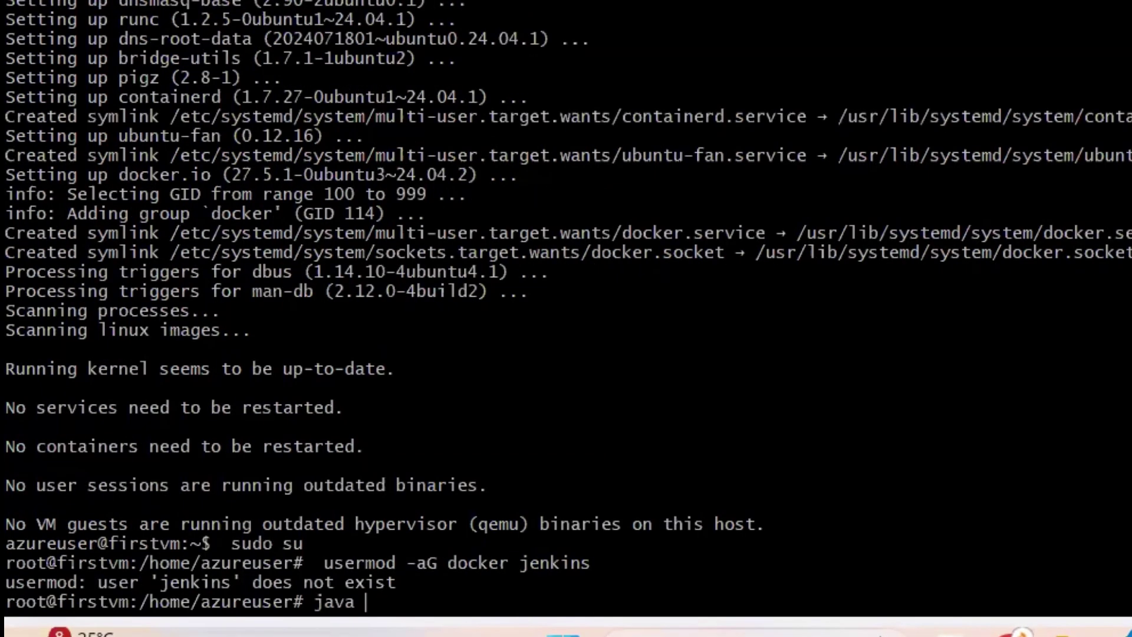
text(- version)
key(Return)
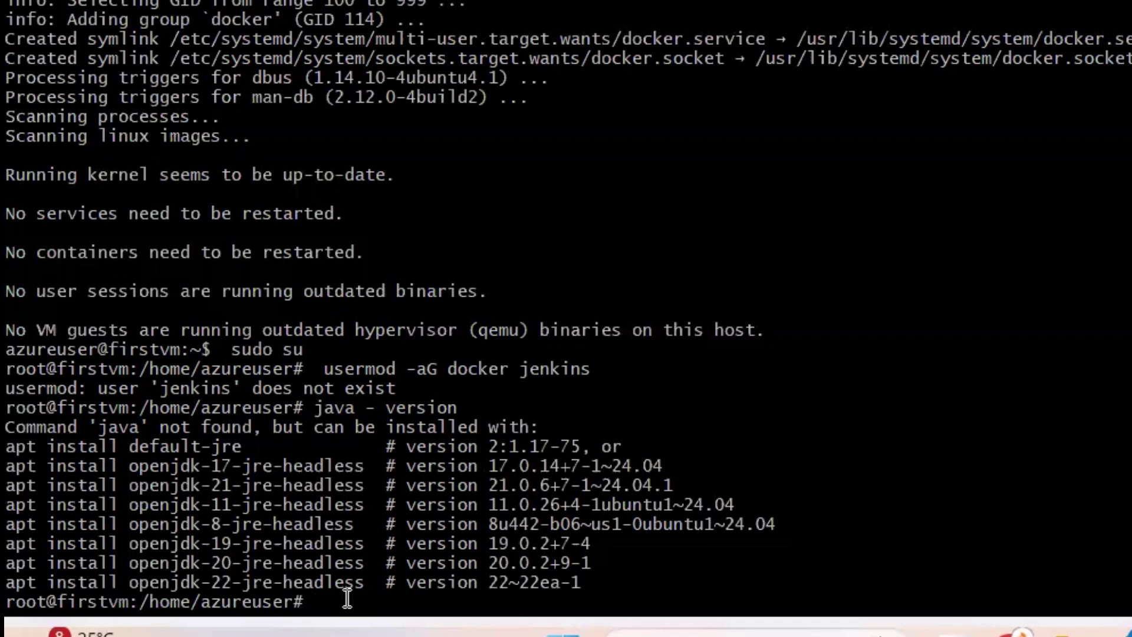
Install openjdk-17-jre-headless with apt, confirming with y, and let it finish
text(apt install open)
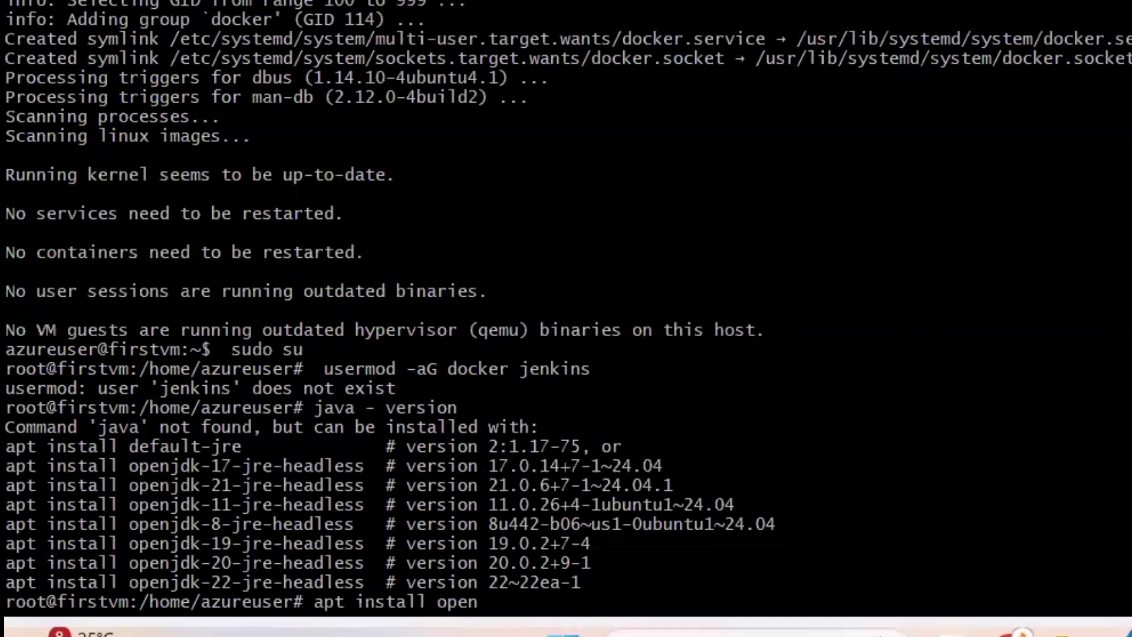
text(-)
key(BackSpace)
text(jdk-17-jre-head)
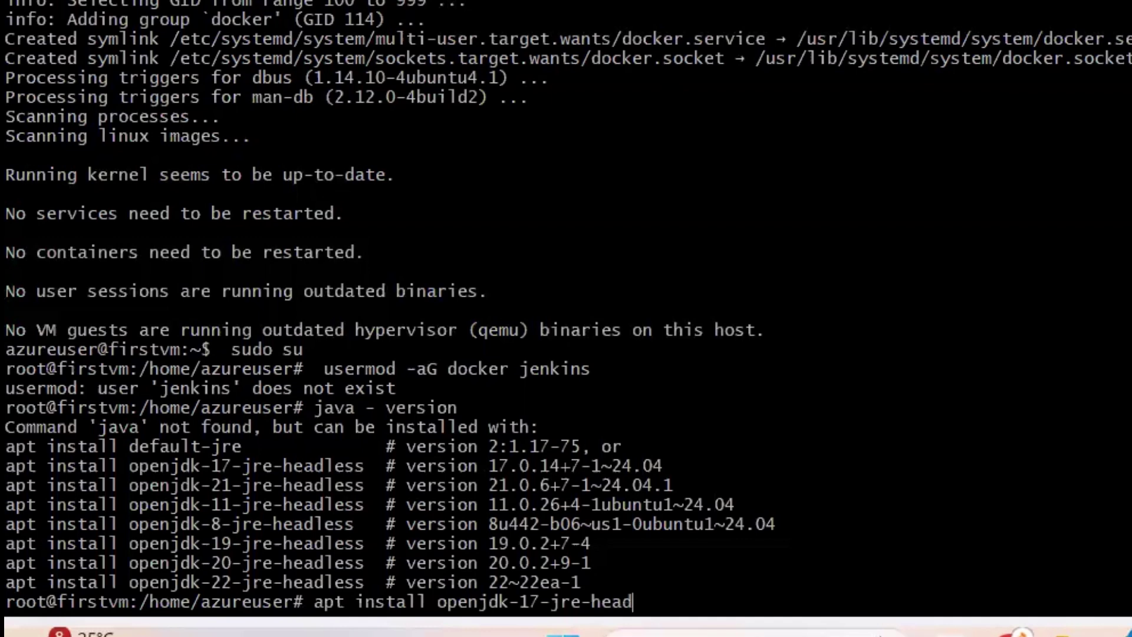
text(less)
key(Return)
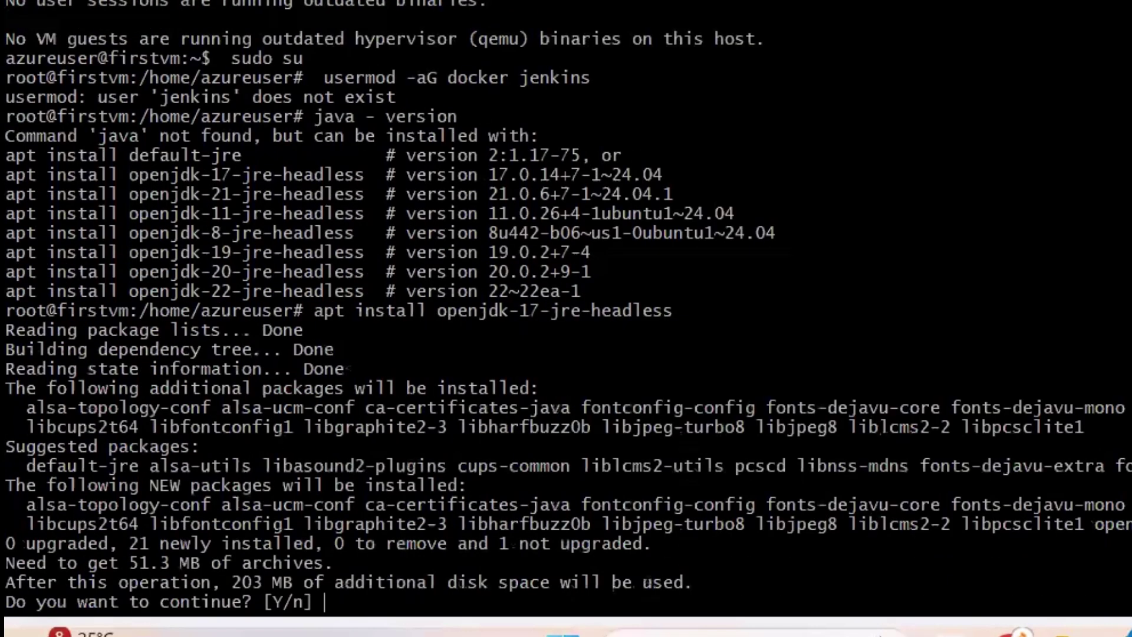
text(y)
key(Return)
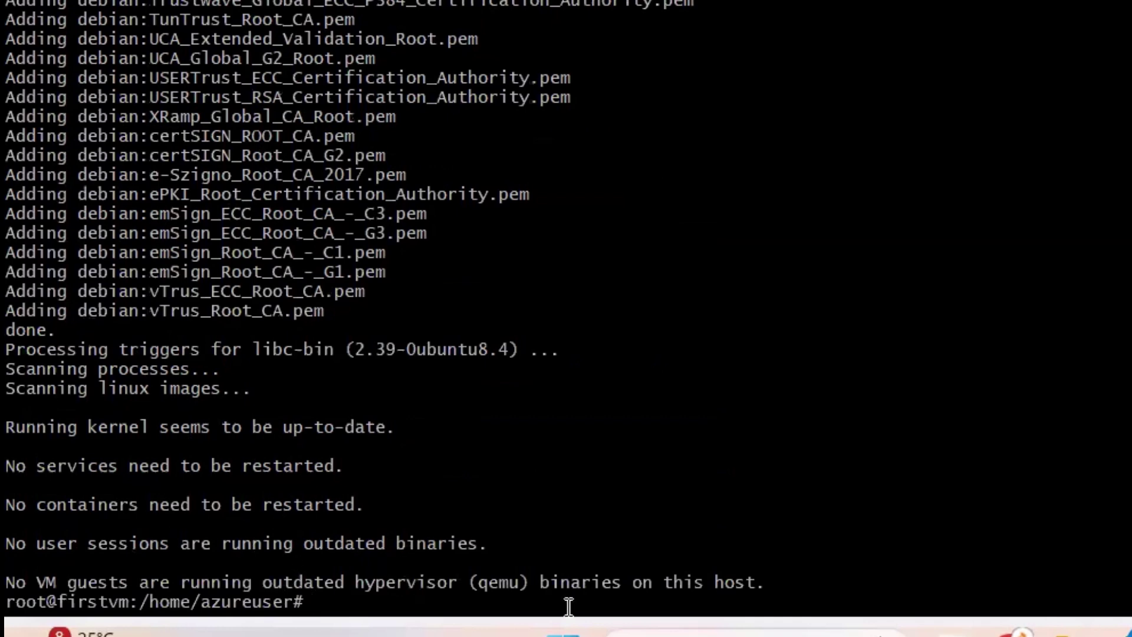
Confirm Java 17.0.15, then paste and run the Jenkins repository and install commands, answering y
text(java - versio)
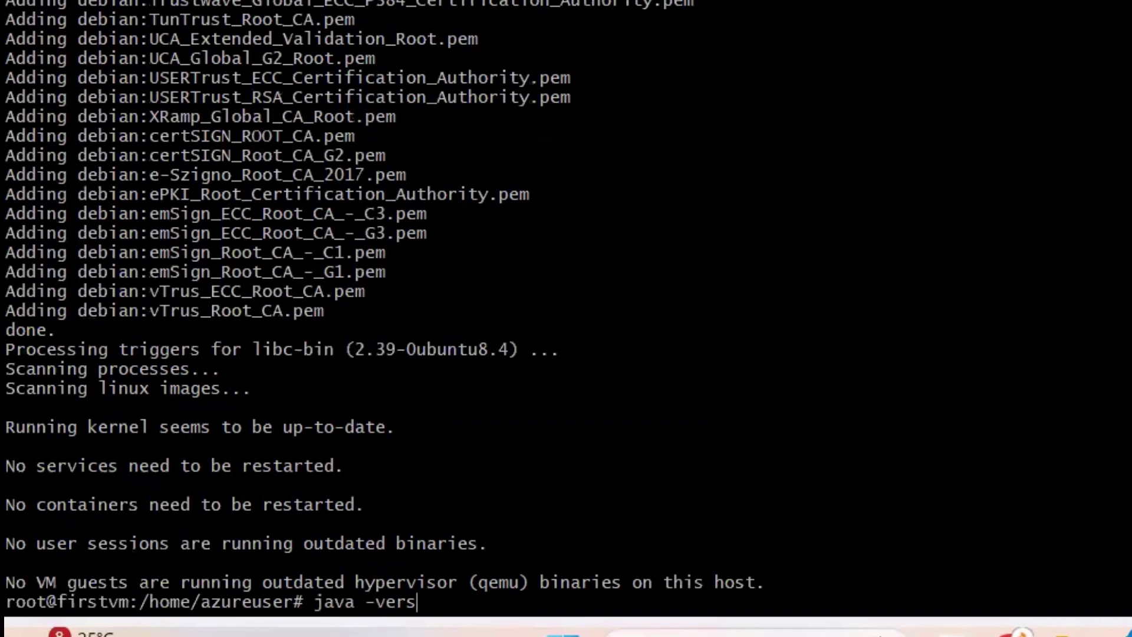
text(n)
key(Return)
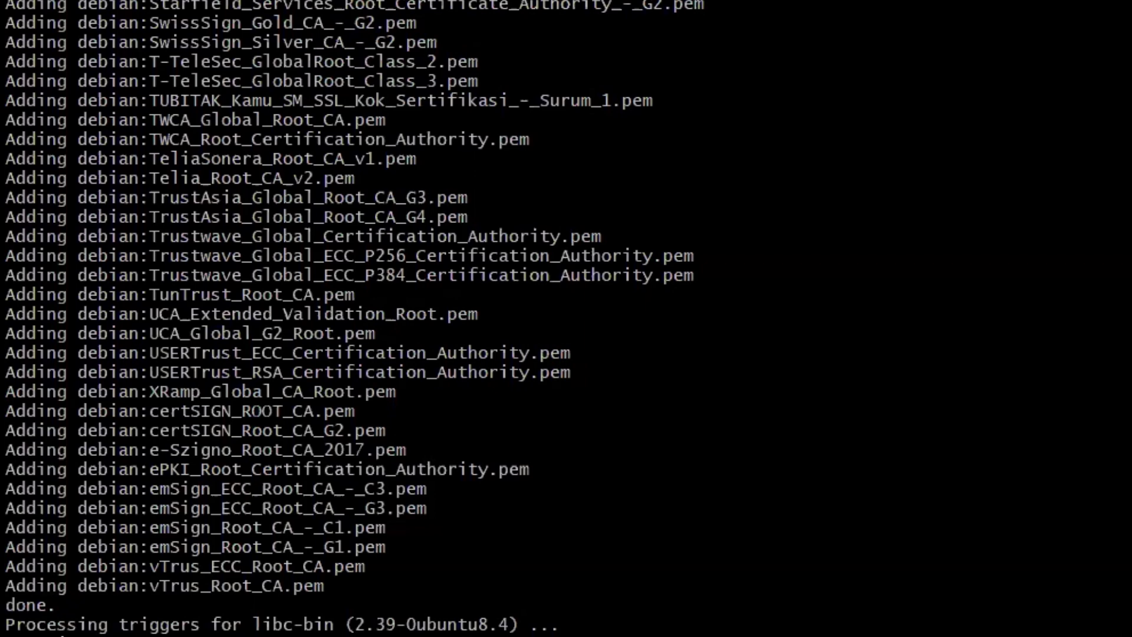
right_click(320, 507)
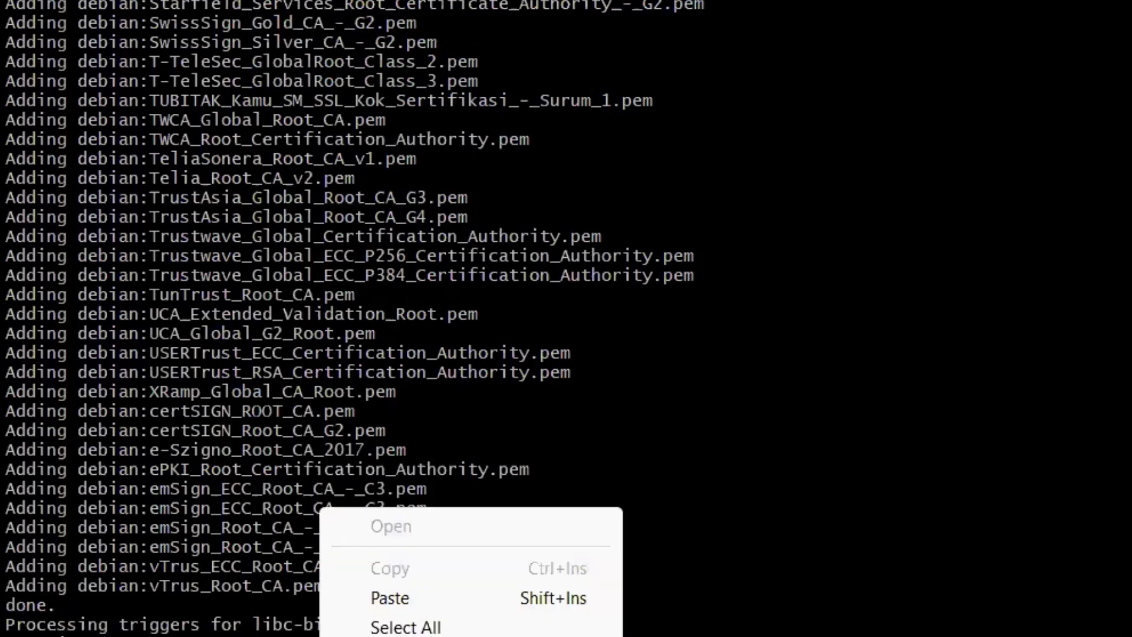
click(376, 598)
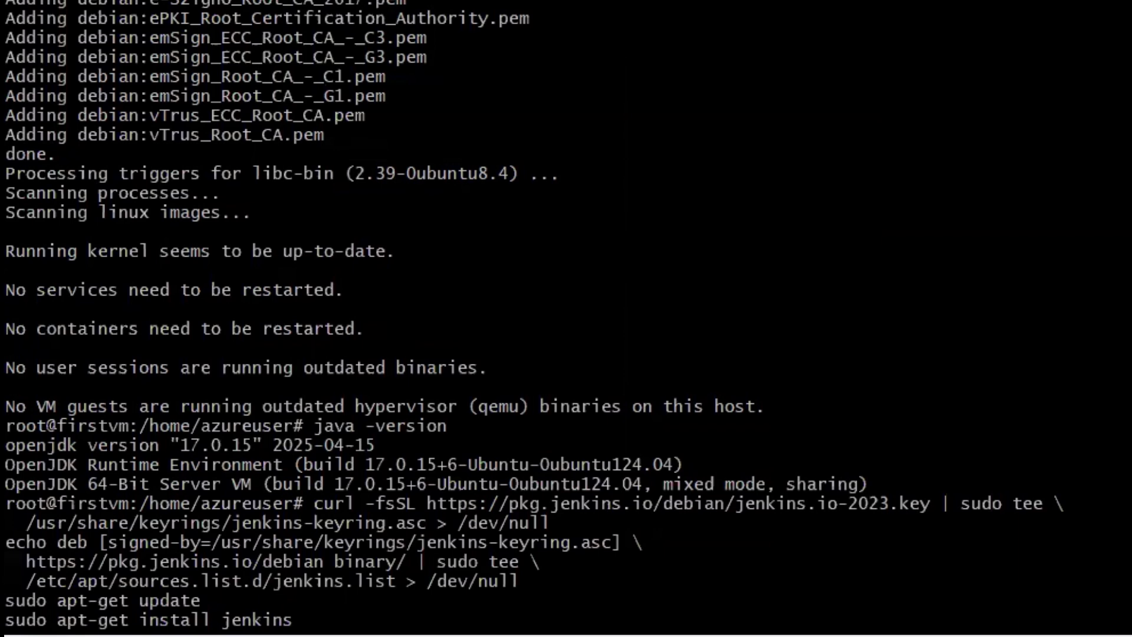
key(Return)
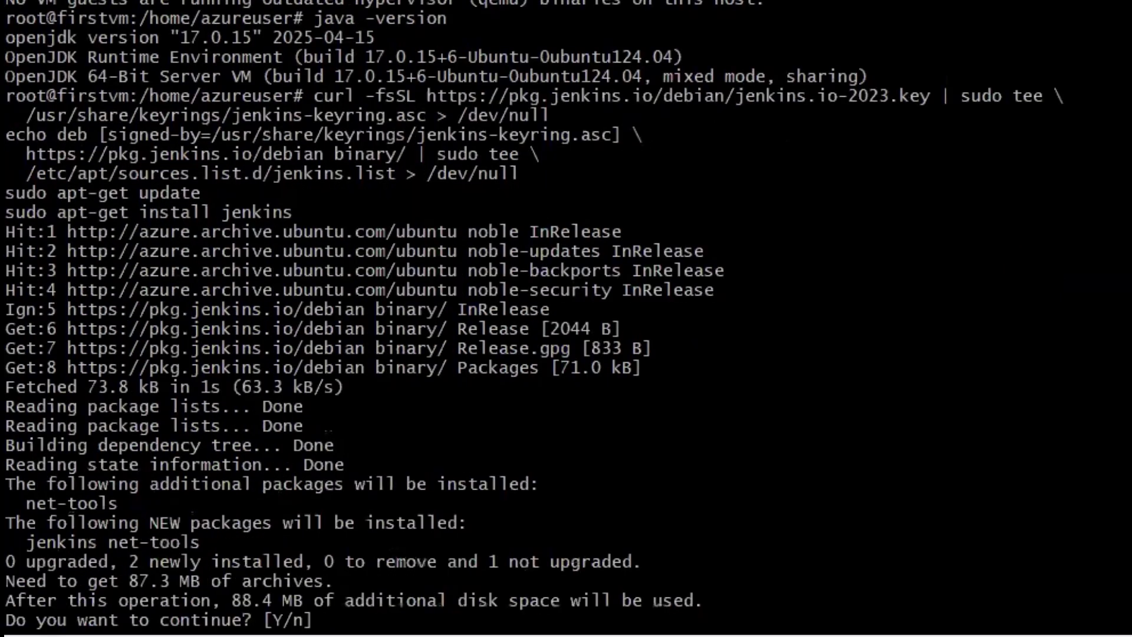
text(y)
key(Return)
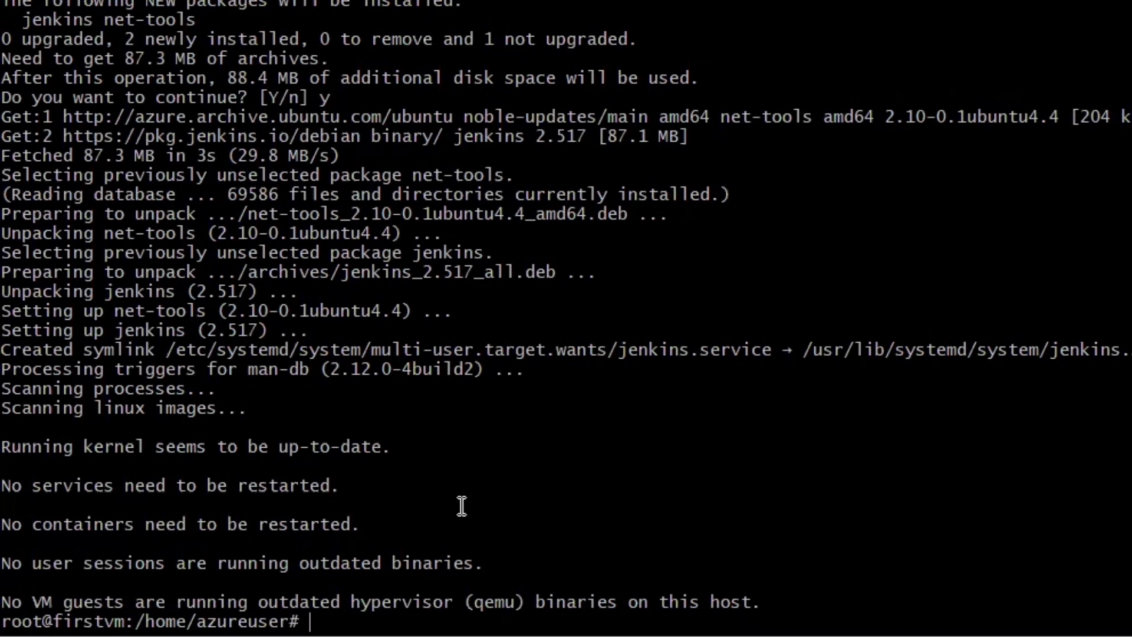
Run ps -ef | grep jenkins and pick out its --httpPort=8080 value
text(ps -ef | grep )
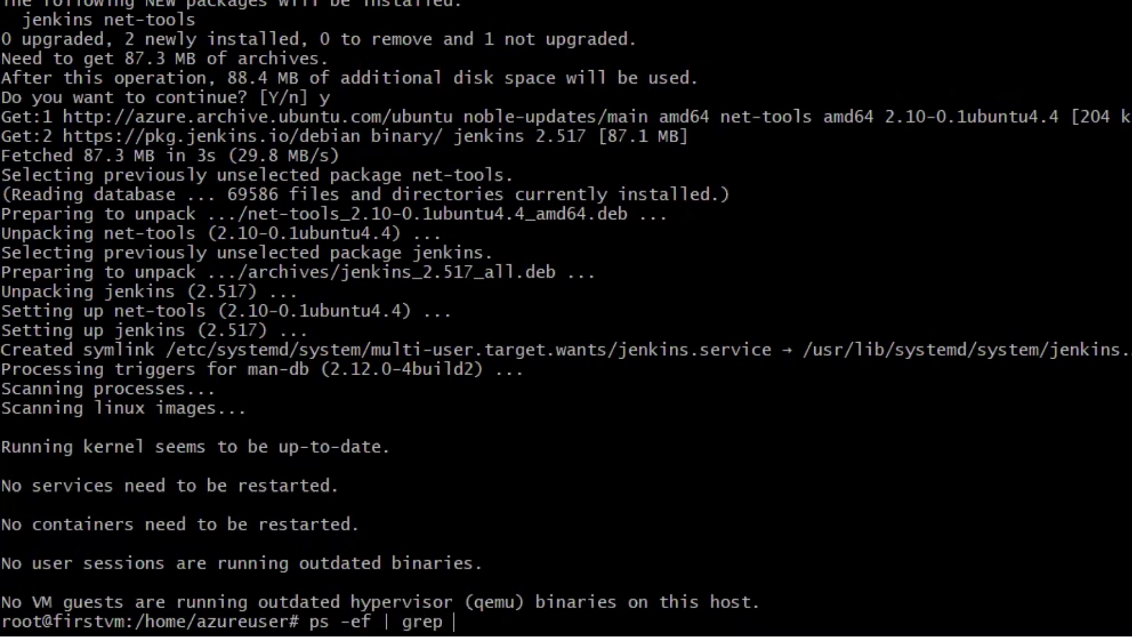
text(jenkins)
key(Return)
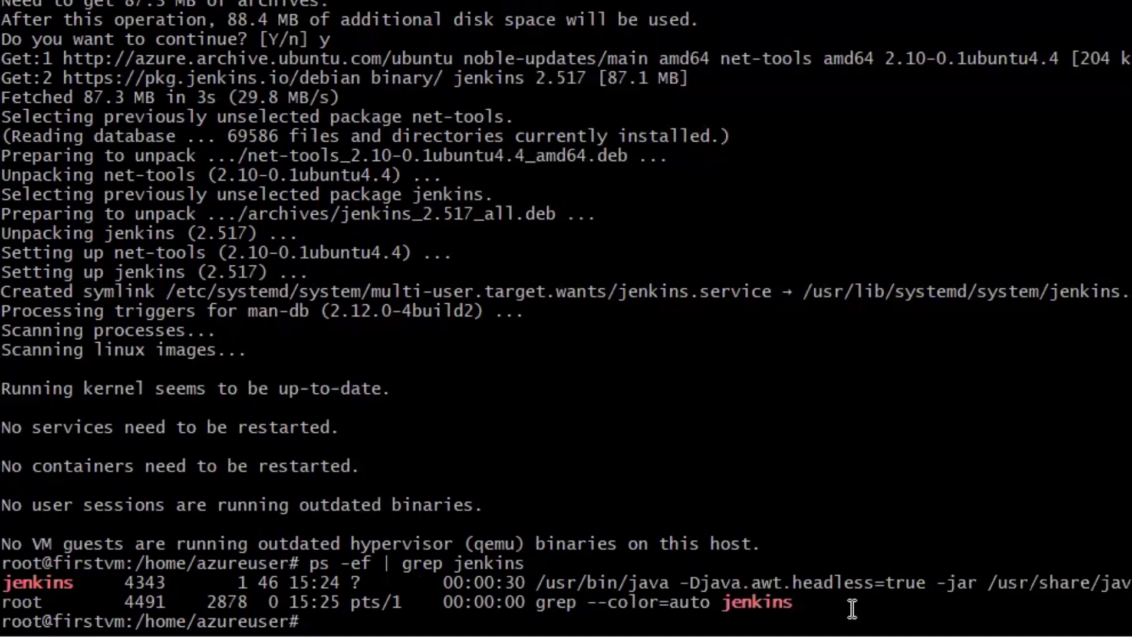
double_click(920, 604)
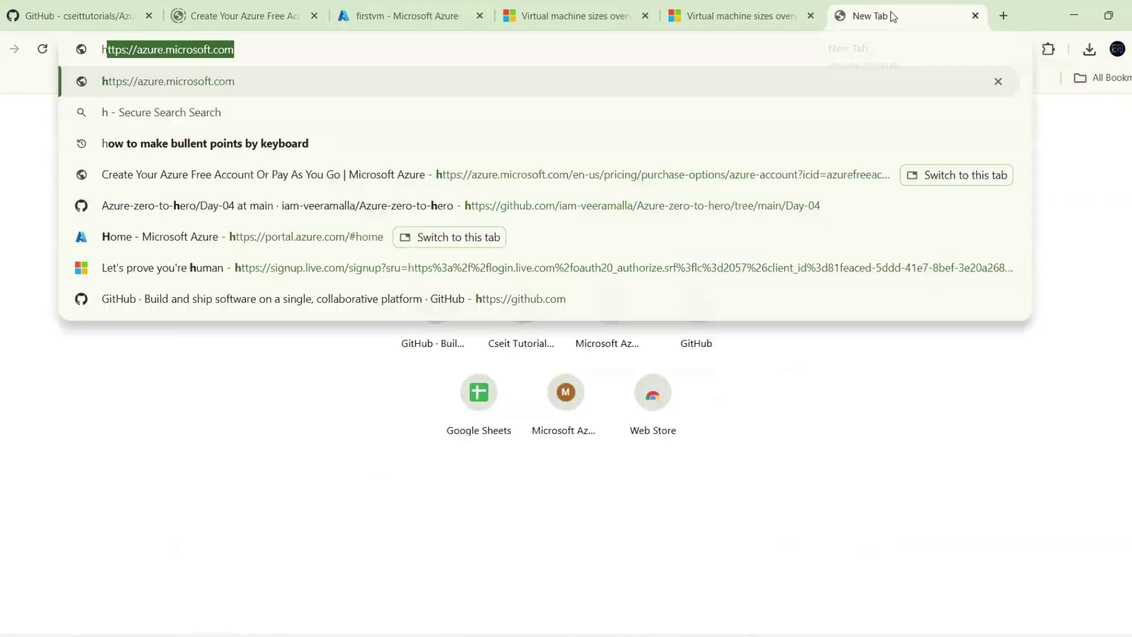
text(ttps:/)
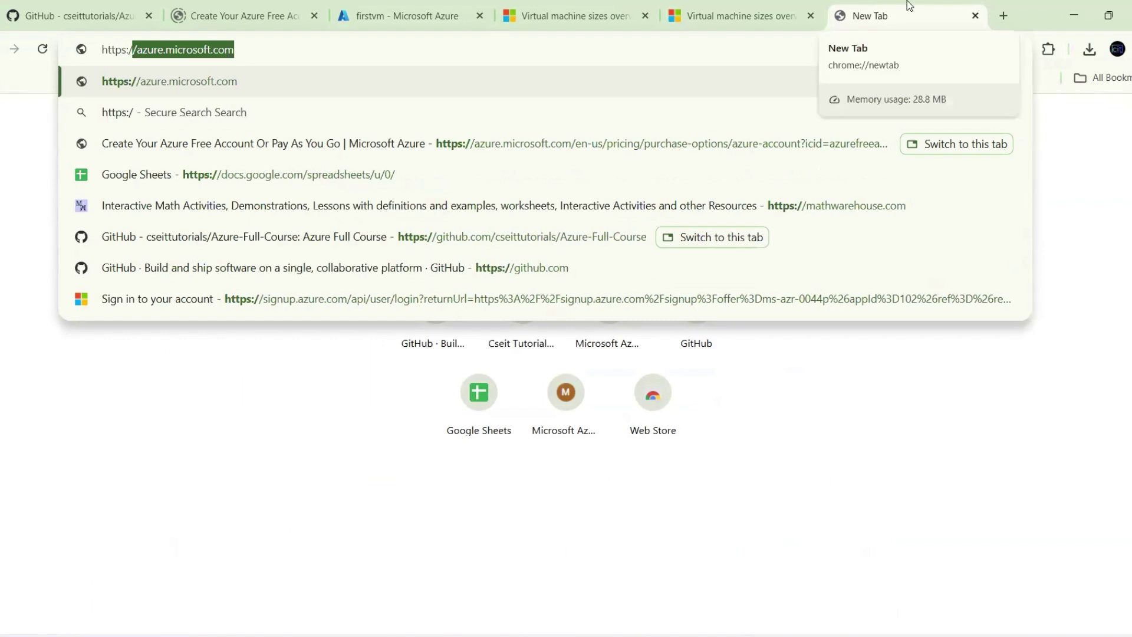
text(/)
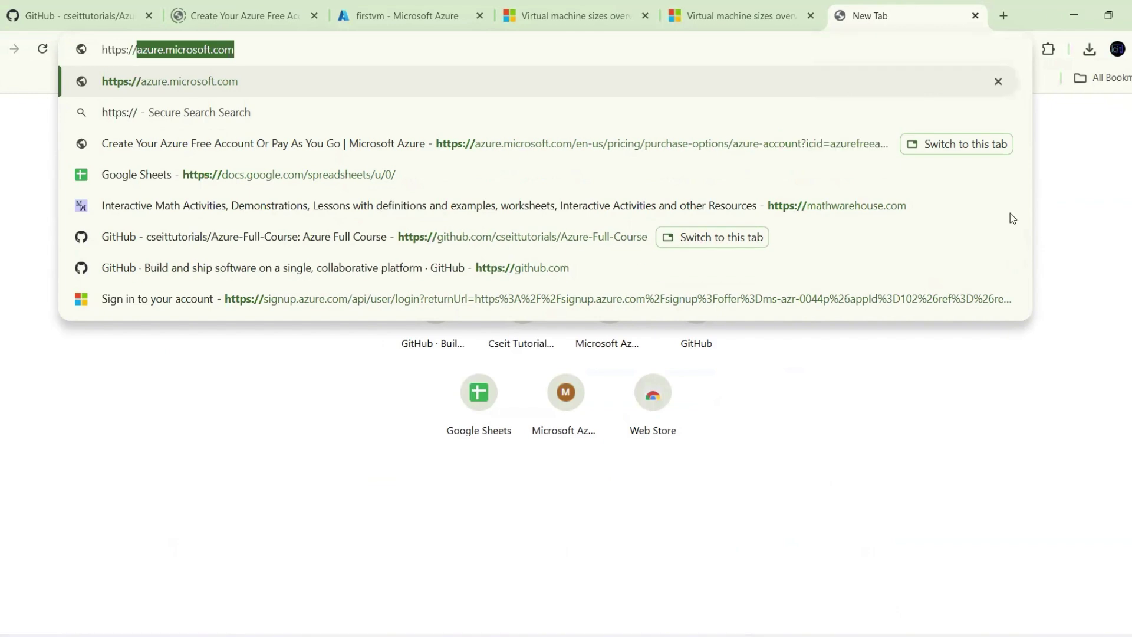
click(356, 17)
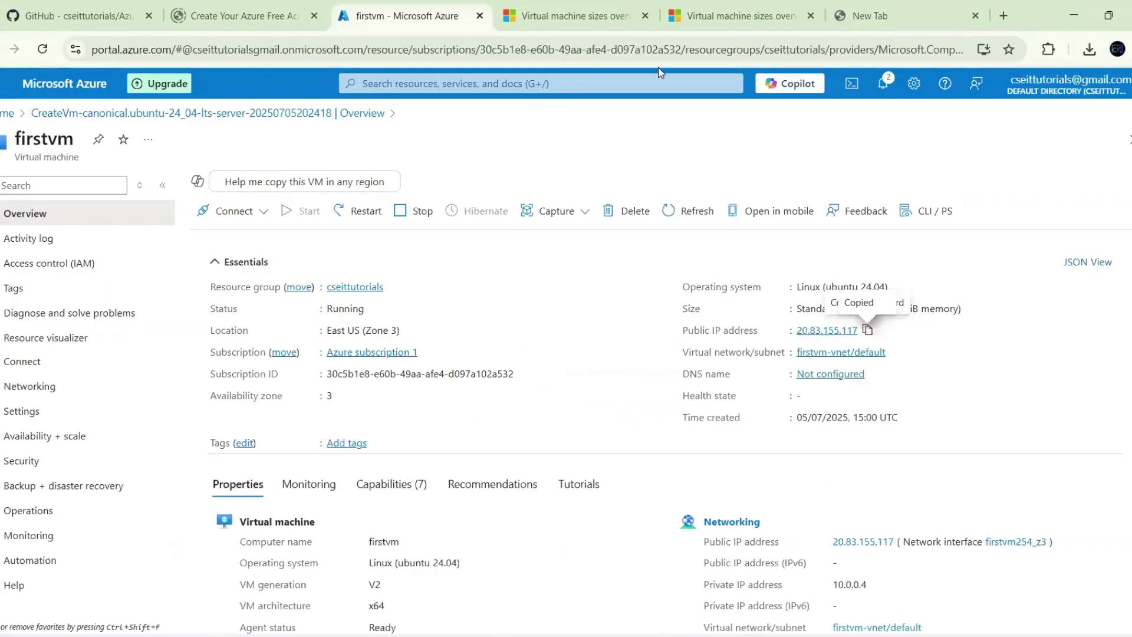
click(867, 330)
click(884, 5)
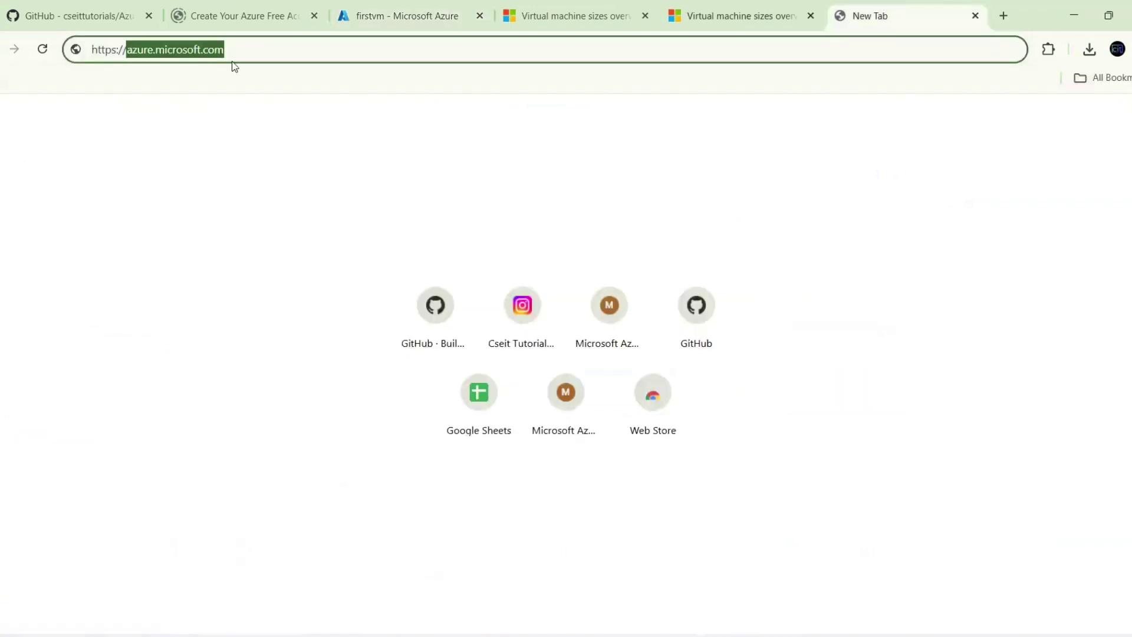
key(BackSpace)
key(ctrl+v)
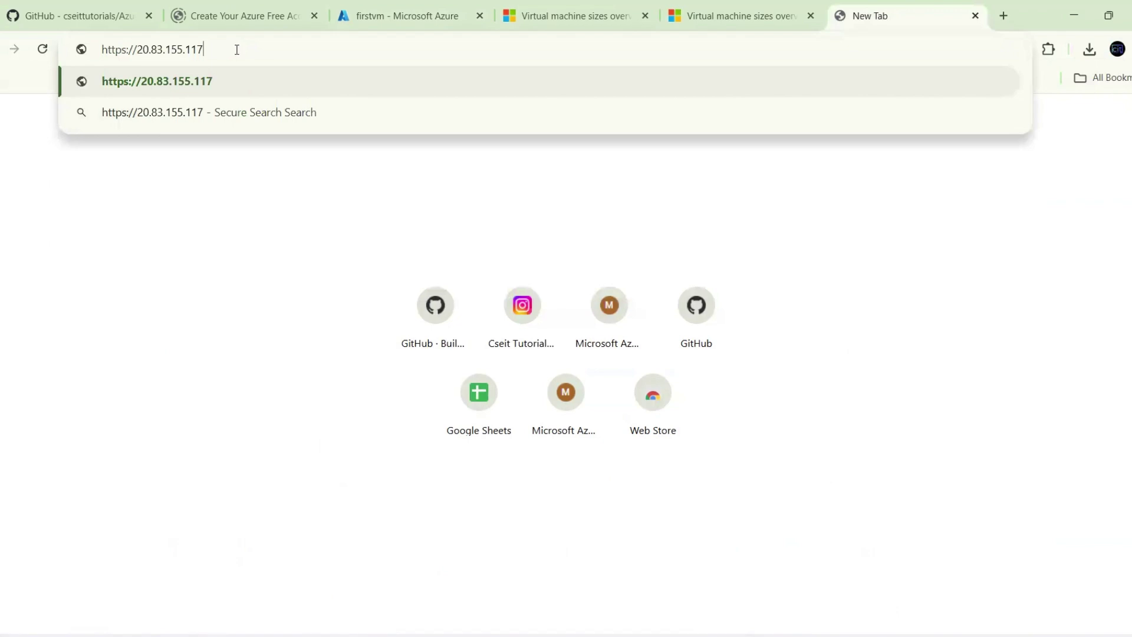
text(:)
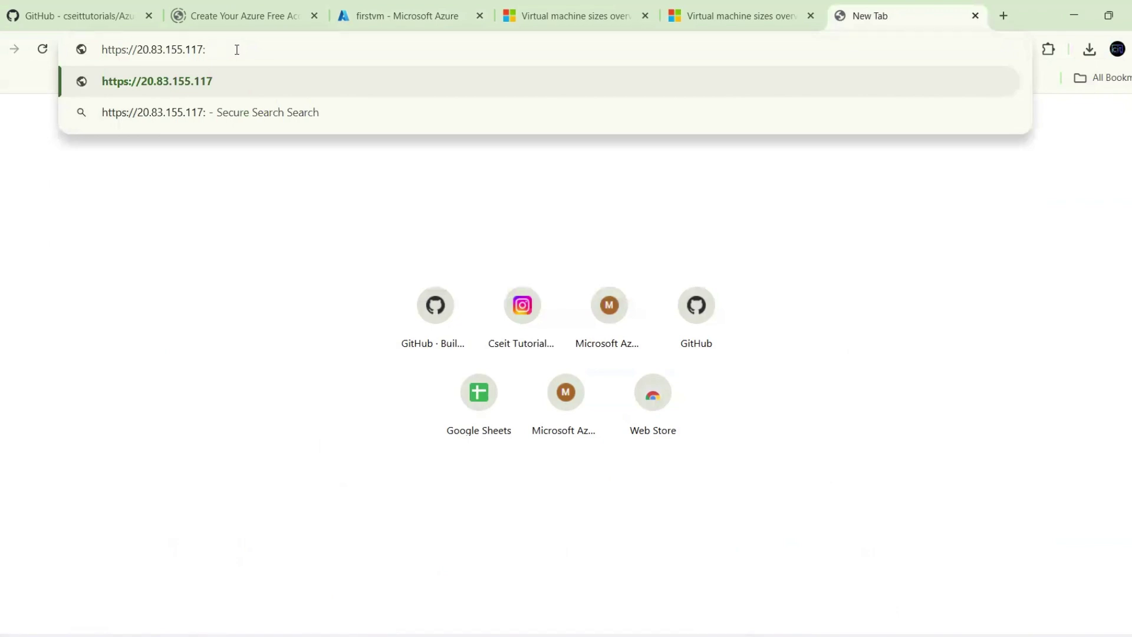
text(8080)
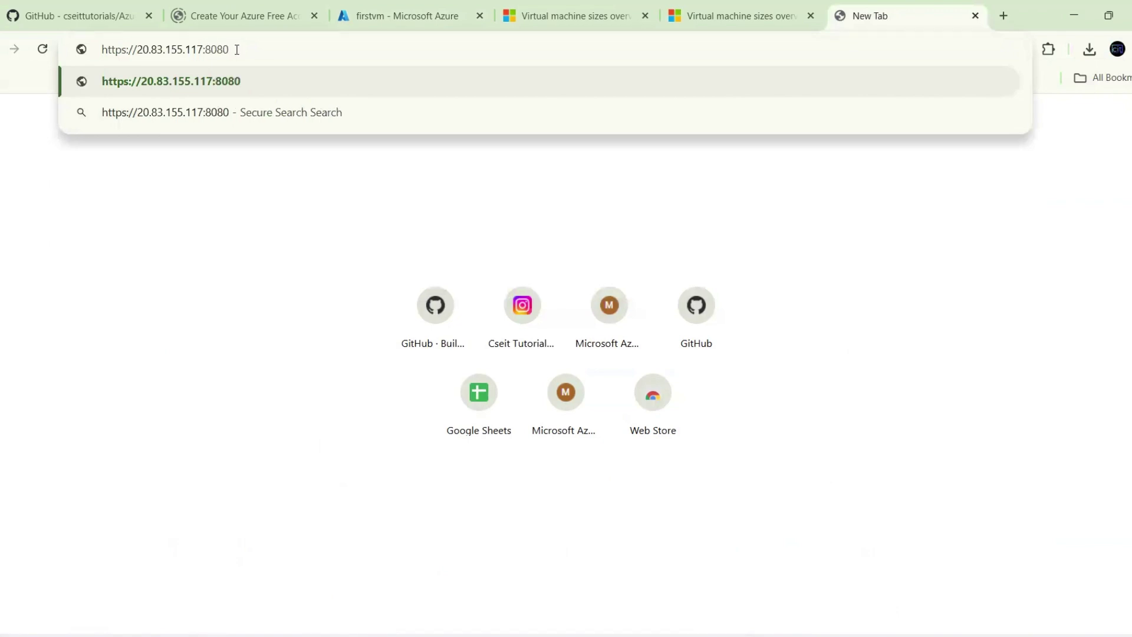
key(Return)
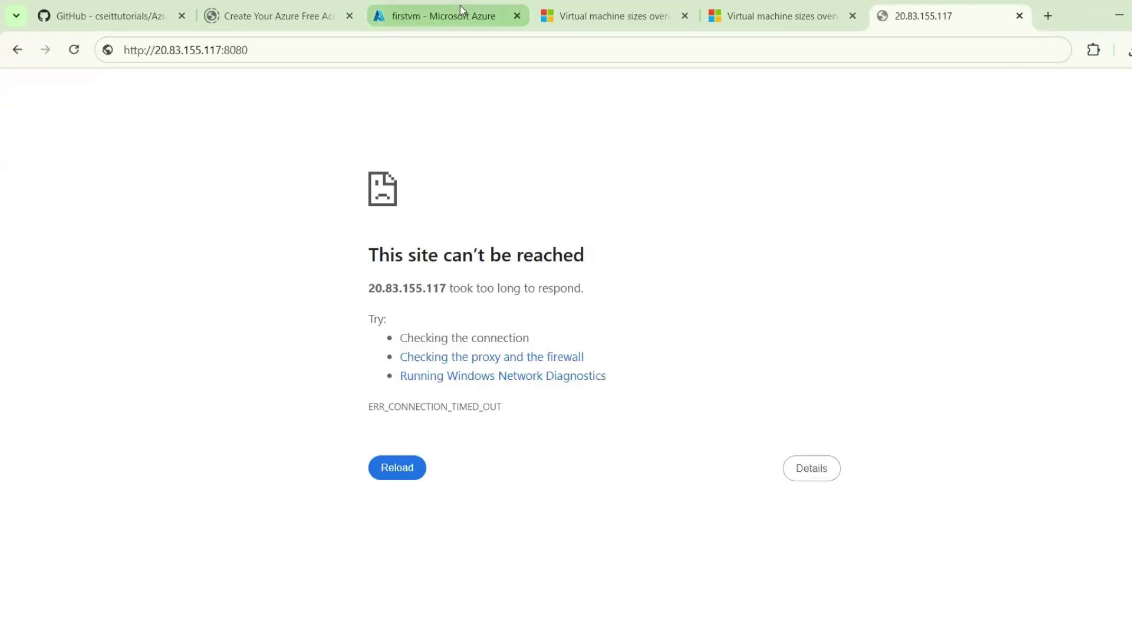
click(460, 7)
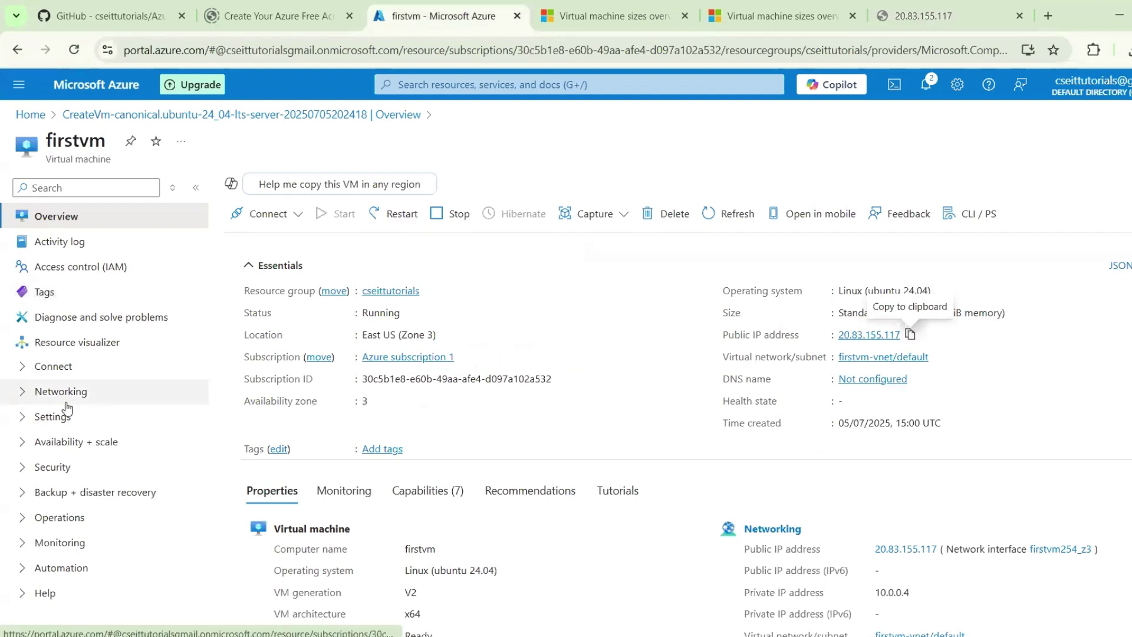
Open firstvm's Network settings and expand firstvm-nsg's outbound rules, below the inbound SSH 22 rule
click(85, 392)
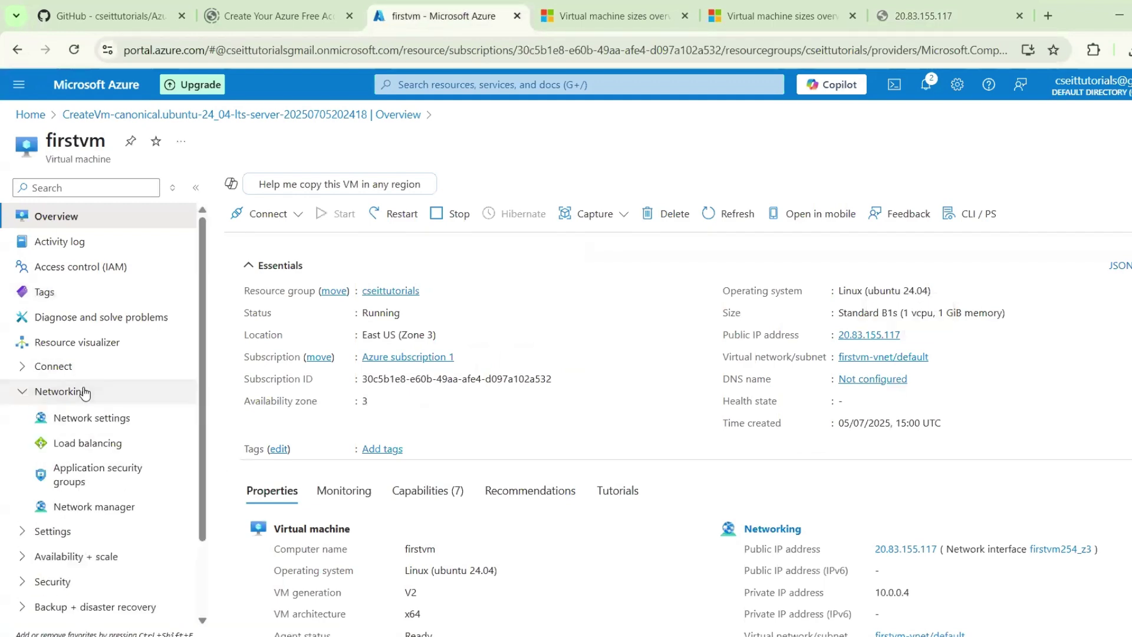
click(79, 420)
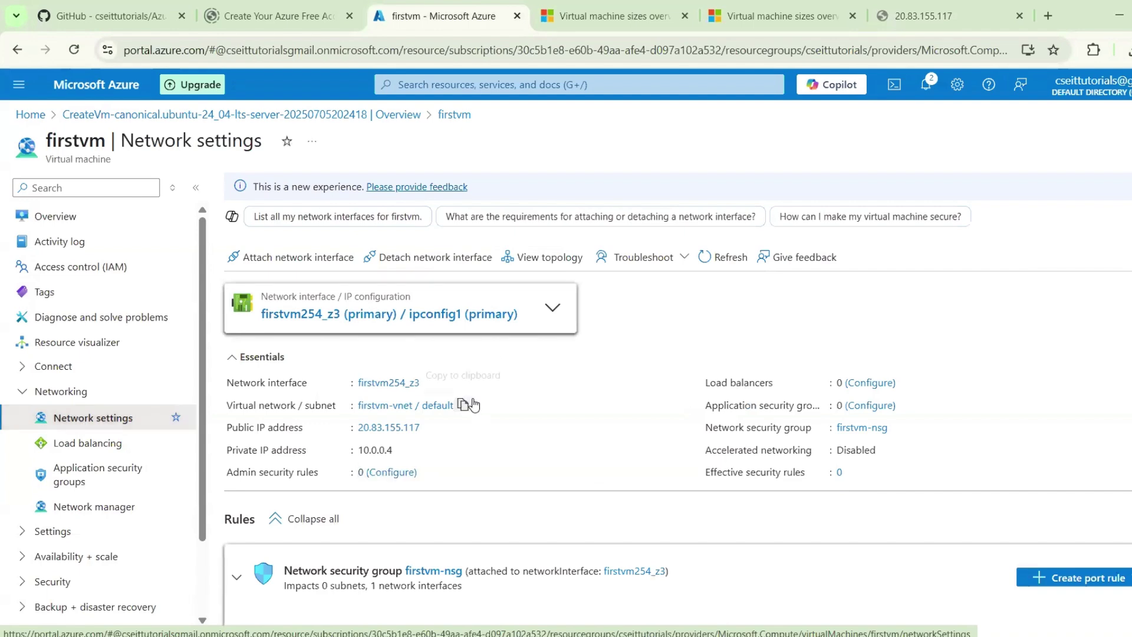
scroll(475, 404, down, 3)
scroll(474, 403, up, 1)
scroll(473, 404, down, 3)
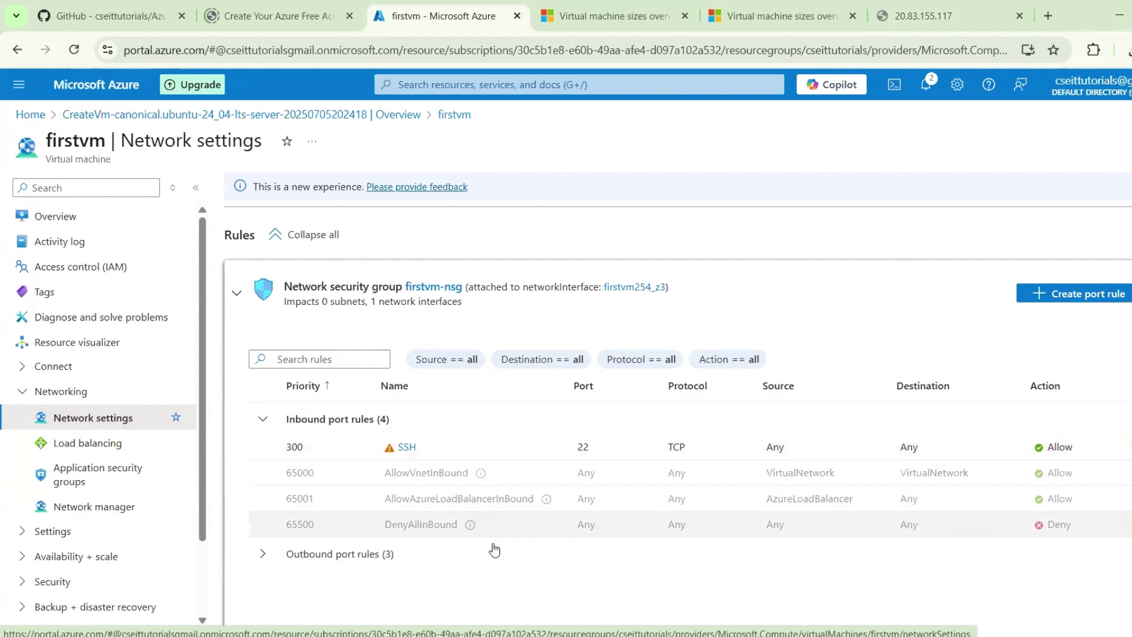
click(263, 554)
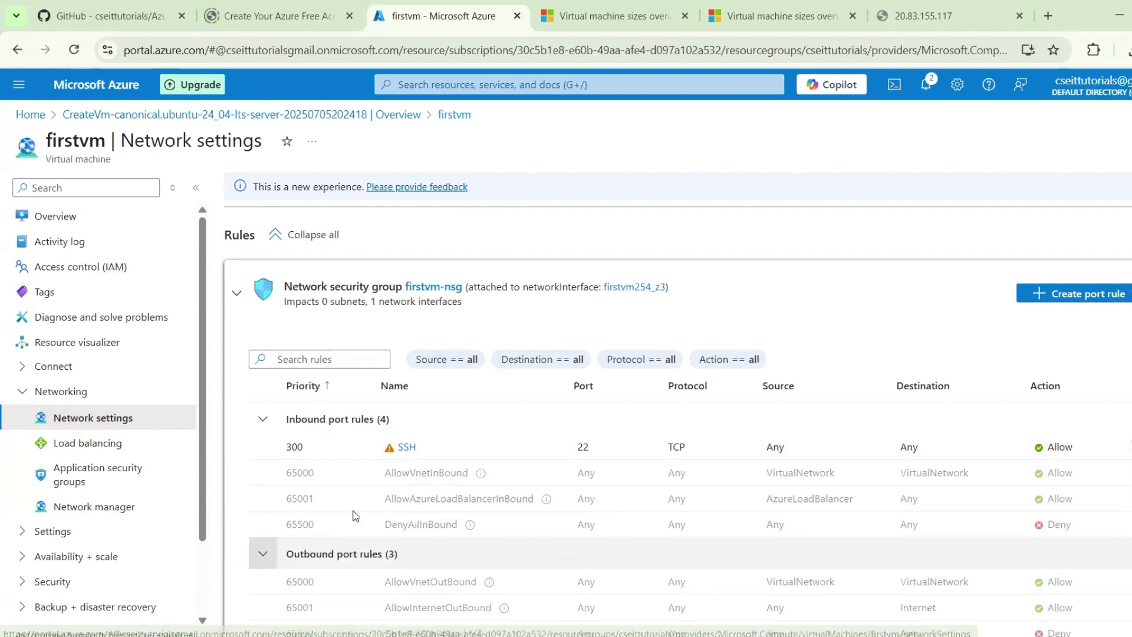
scroll(355, 516, down, 2)
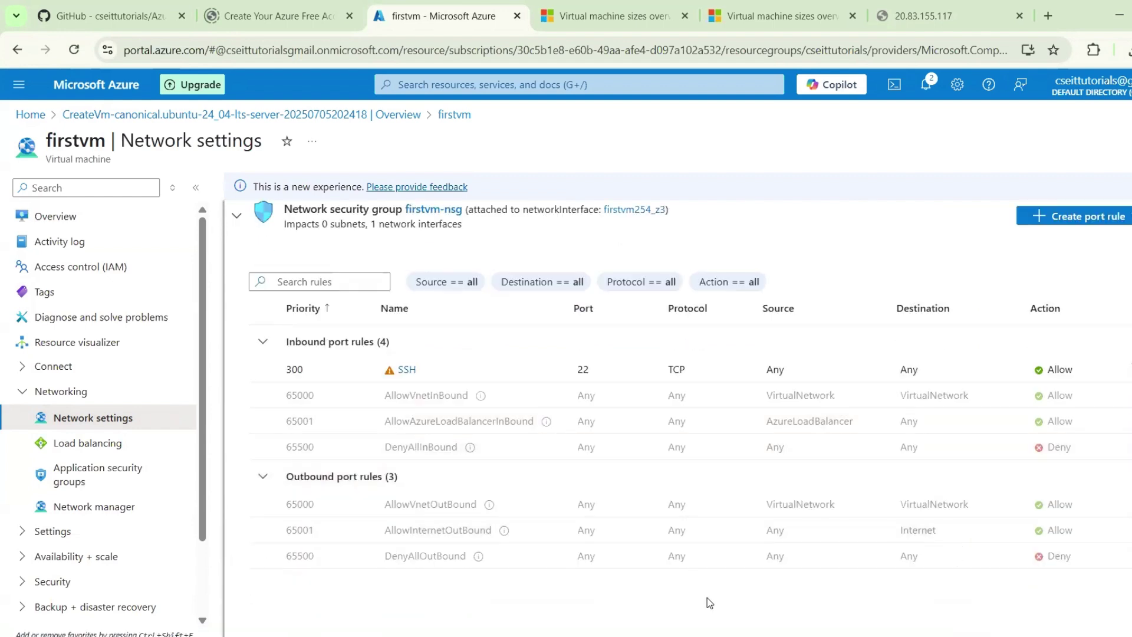